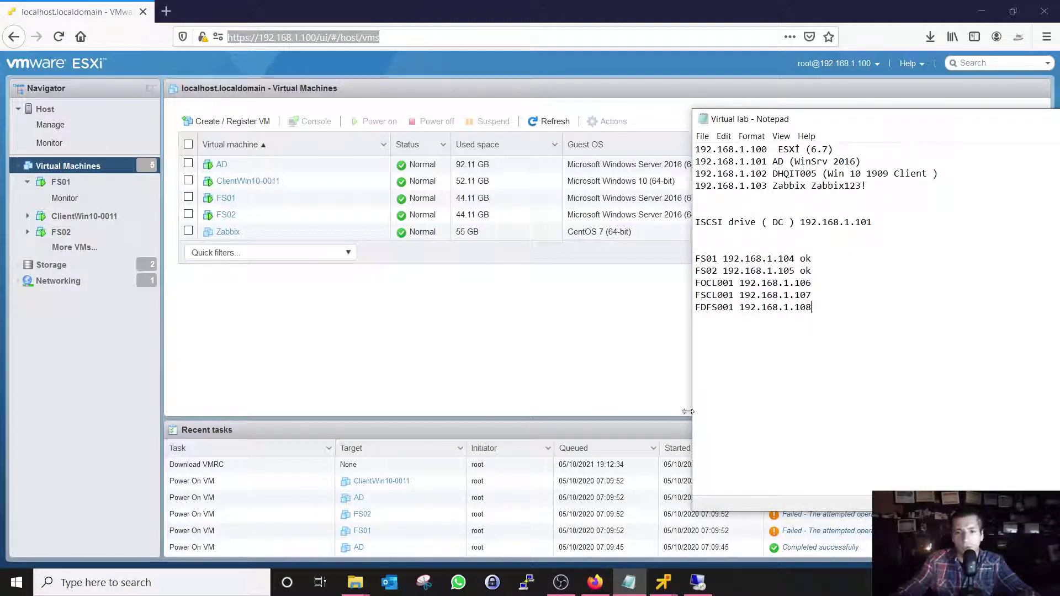
Switch to the remote desktop session and view the FSCL001 file server role in Failover Cluster Manager.
left_click(698, 583)
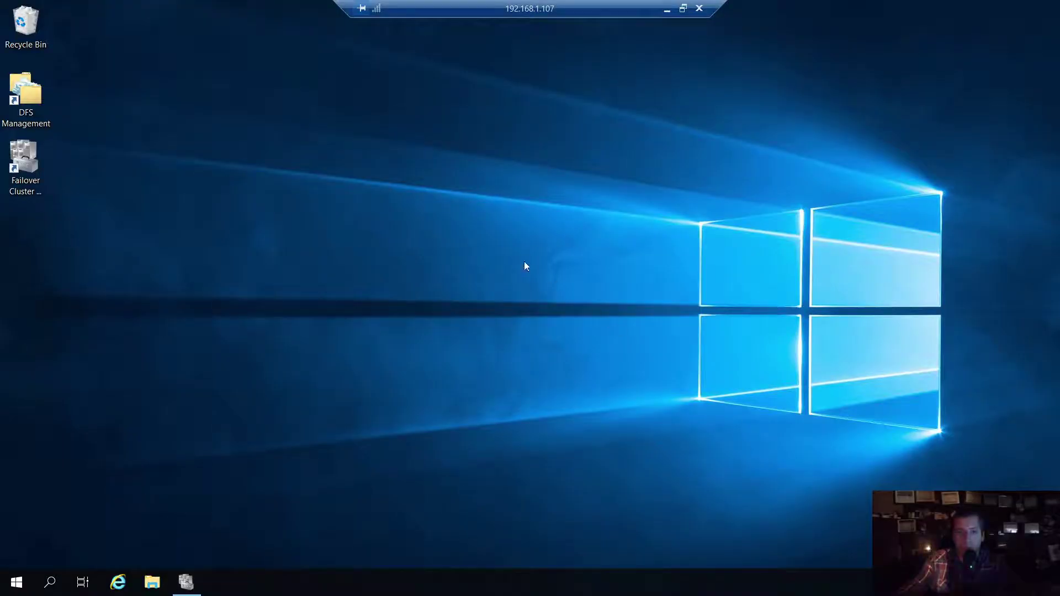
left_click(187, 582)
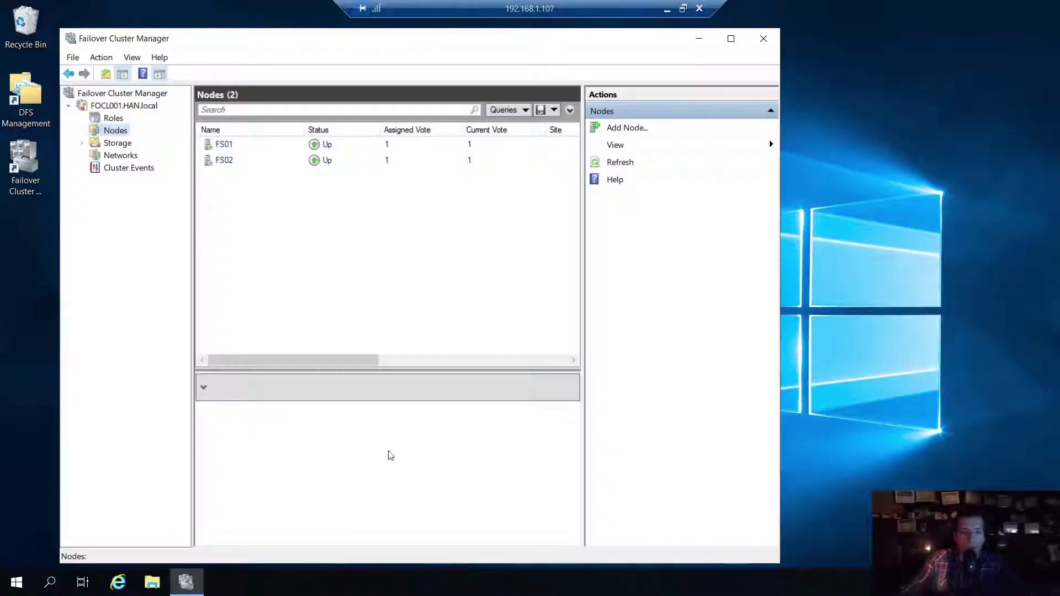
left_click(110, 119)
left_click(226, 148)
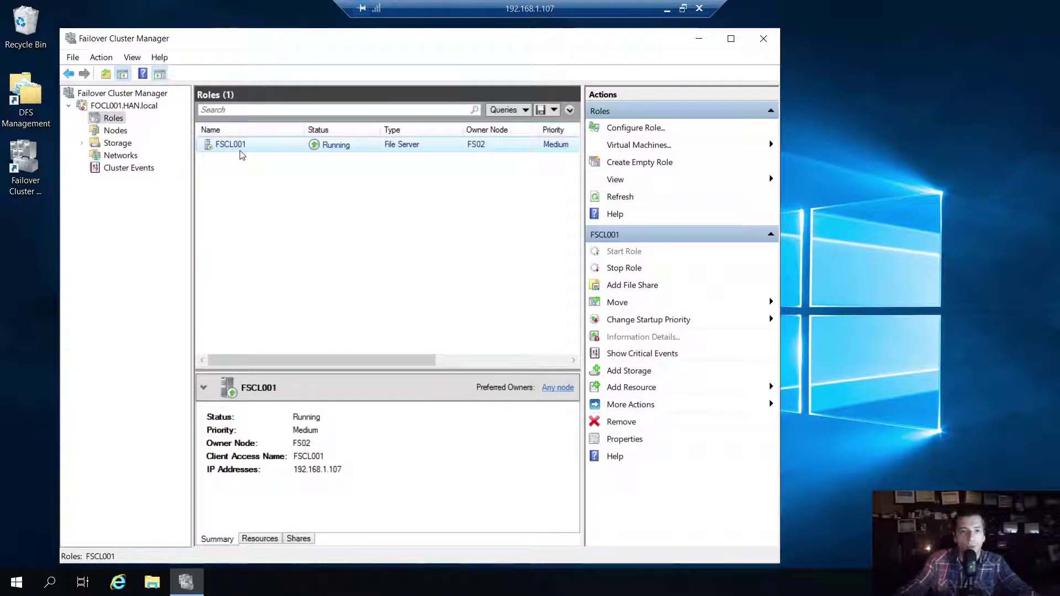
Inspect the cluster nodes FS01 and FS02, and minimize Failover Cluster Manager.
left_click(115, 130)
left_click(234, 150)
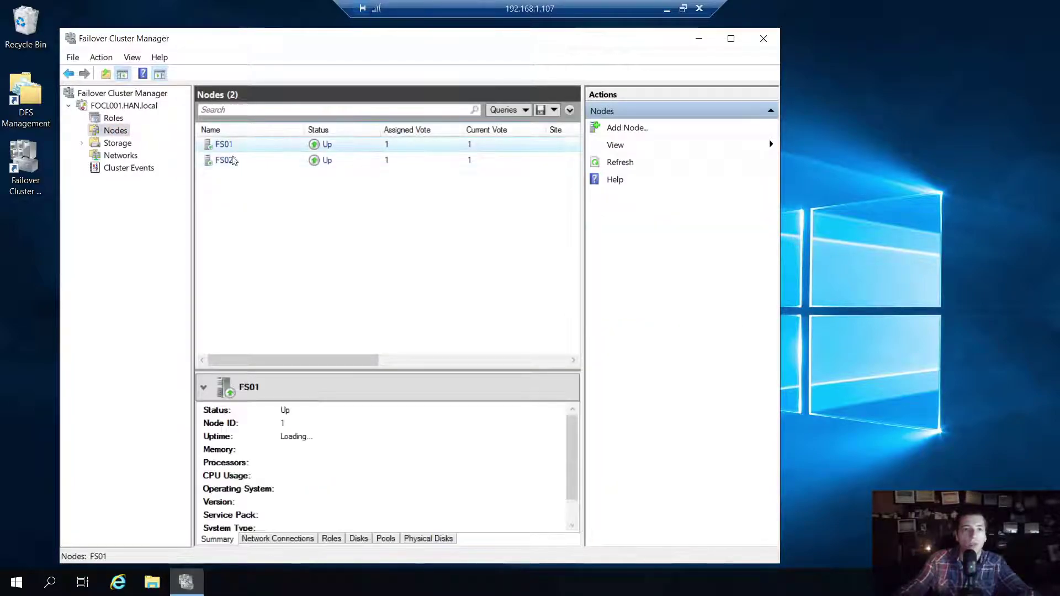
left_click(232, 160)
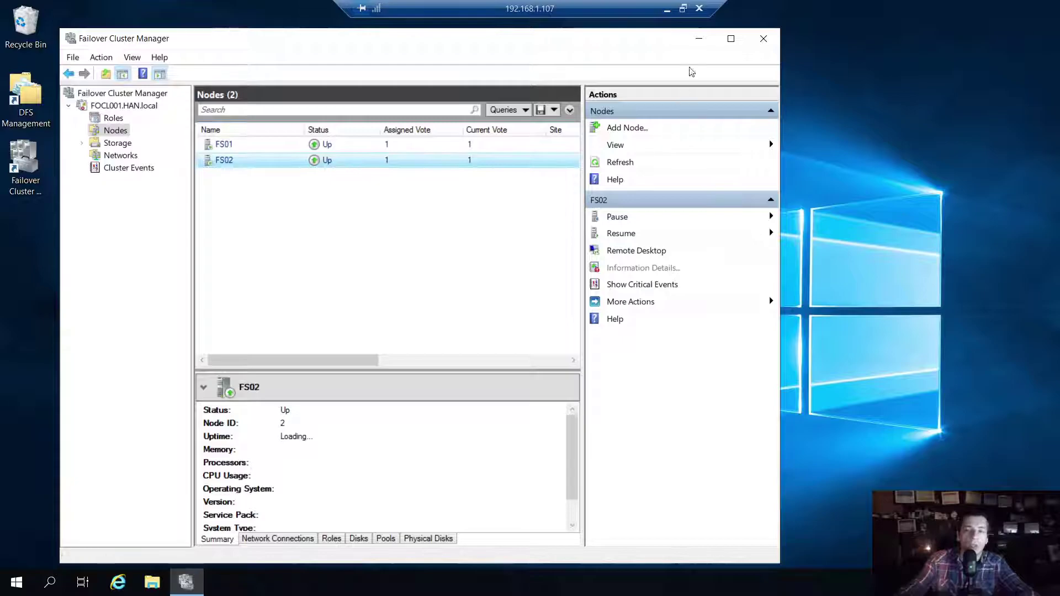
left_click(700, 39)
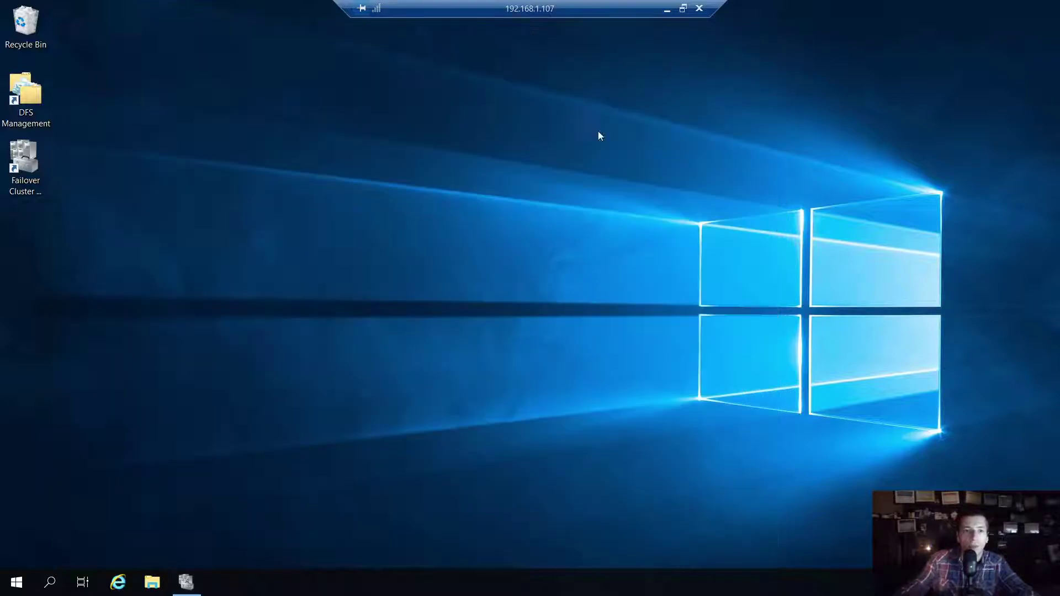
right_click(249, 207)
left_click(282, 244)
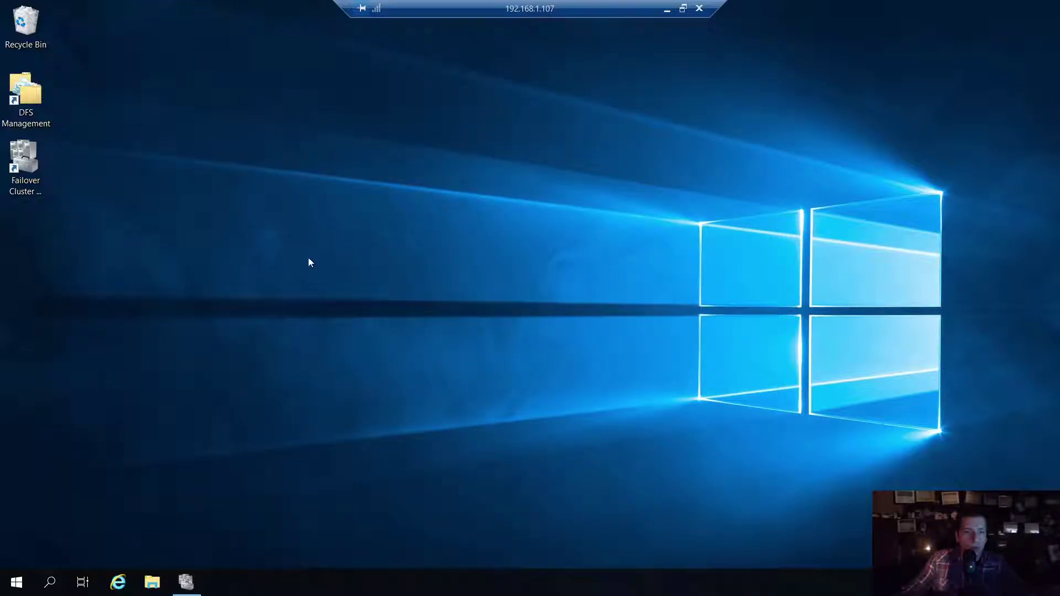
right_click(310, 206)
left_click(336, 248)
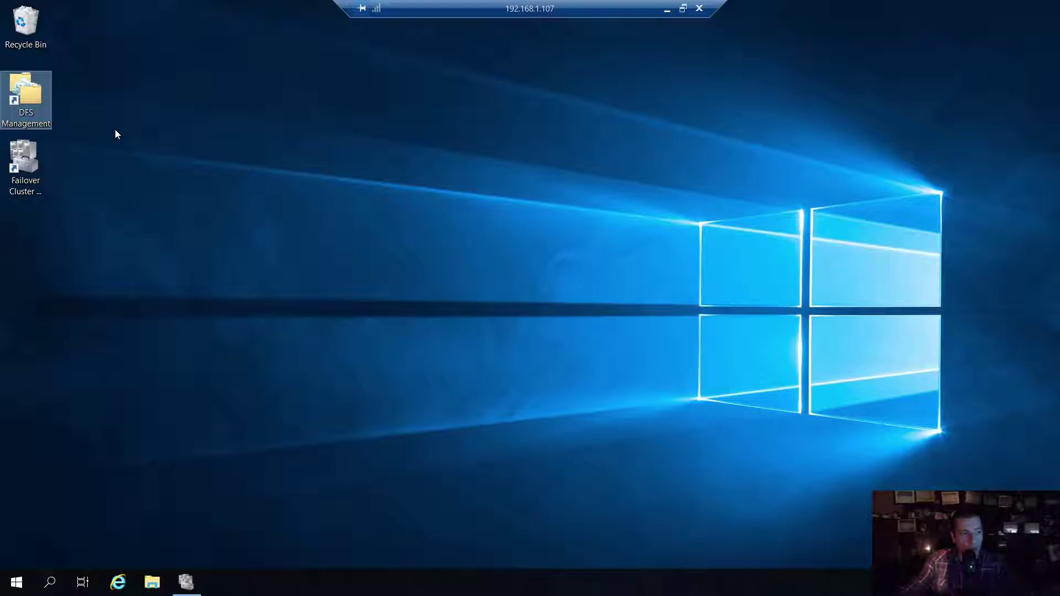
left_click_drag(140, 47, 850, 411)
left_click_drag(232, 121, 988, 476)
left_click_drag(942, 433, 803, 289)
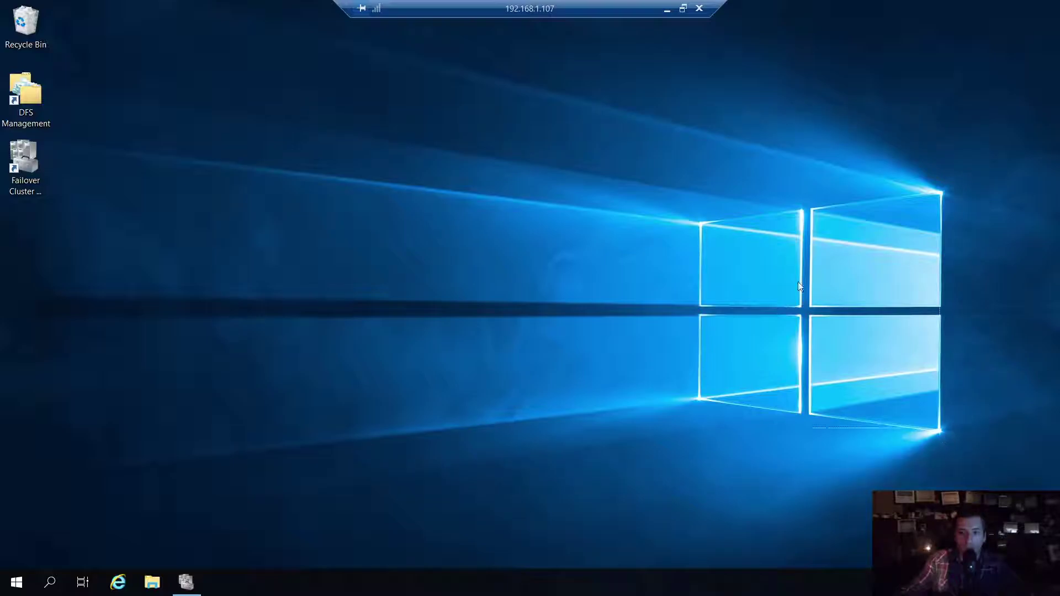
mouse_move(728, 225)
left_mouse_down()
mouse_move(700, 223)
mouse_move(900, 326)
mouse_move(945, 431)
mouse_move(712, 221)
left_mouse_up()
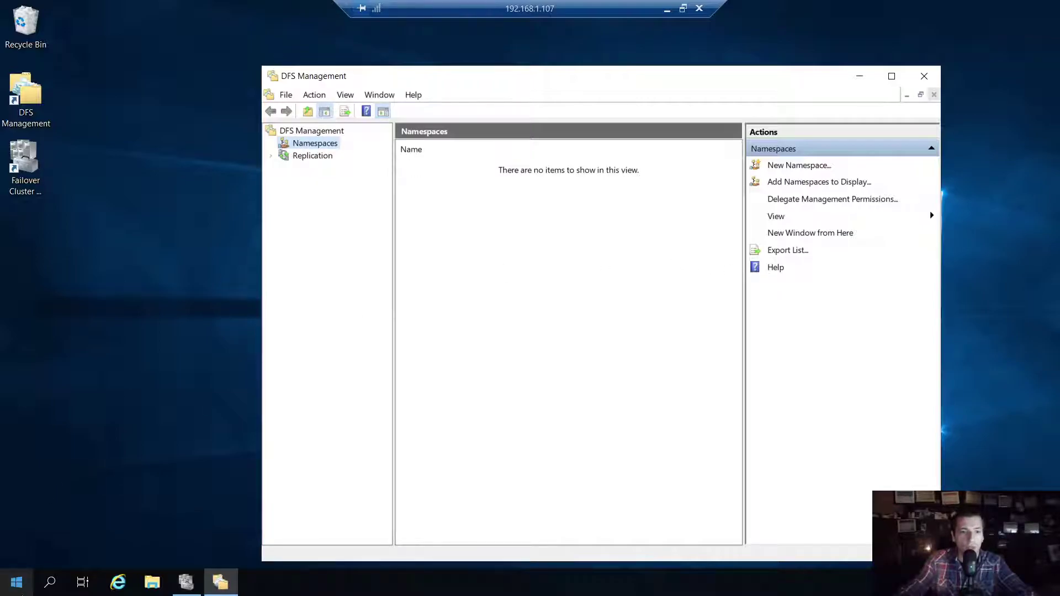
Open the Run dialog and highlight the server name in the \\fscl001 path.
left_click(17, 583)
type("run")
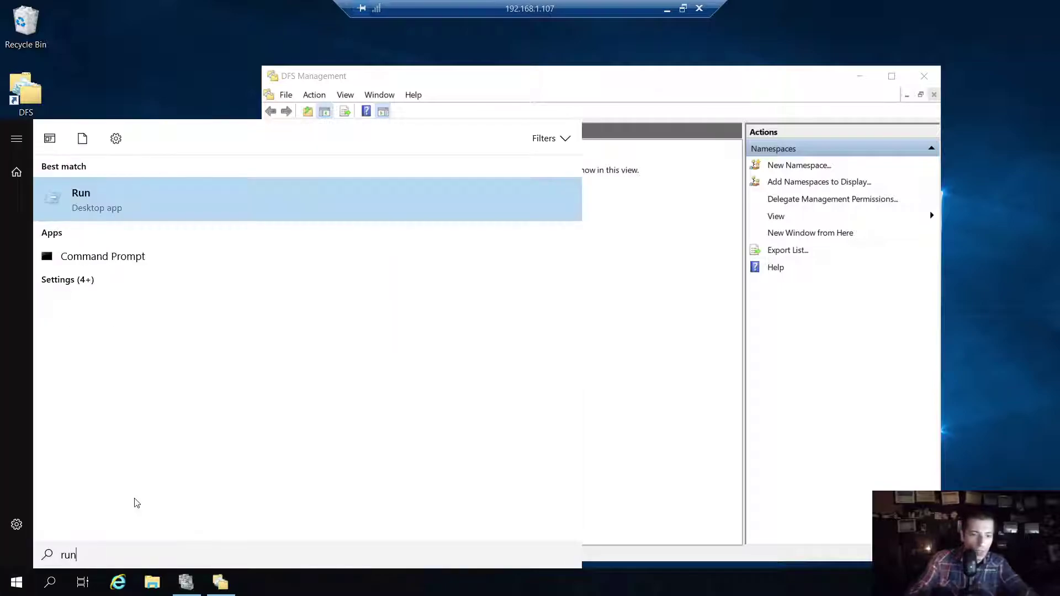
key("Return")
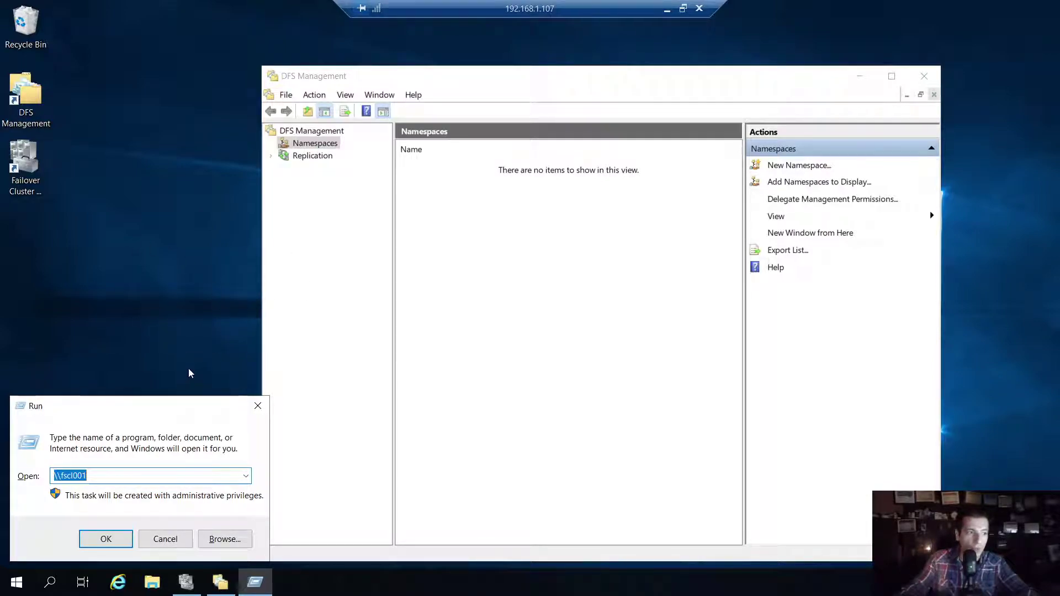
left_click(137, 475)
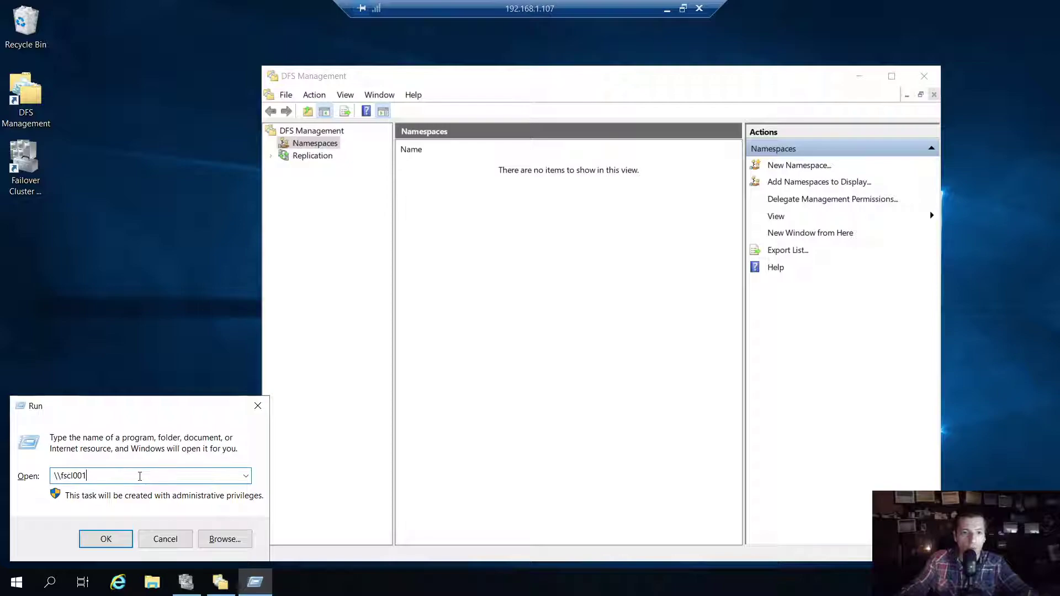
double_click(67, 475)
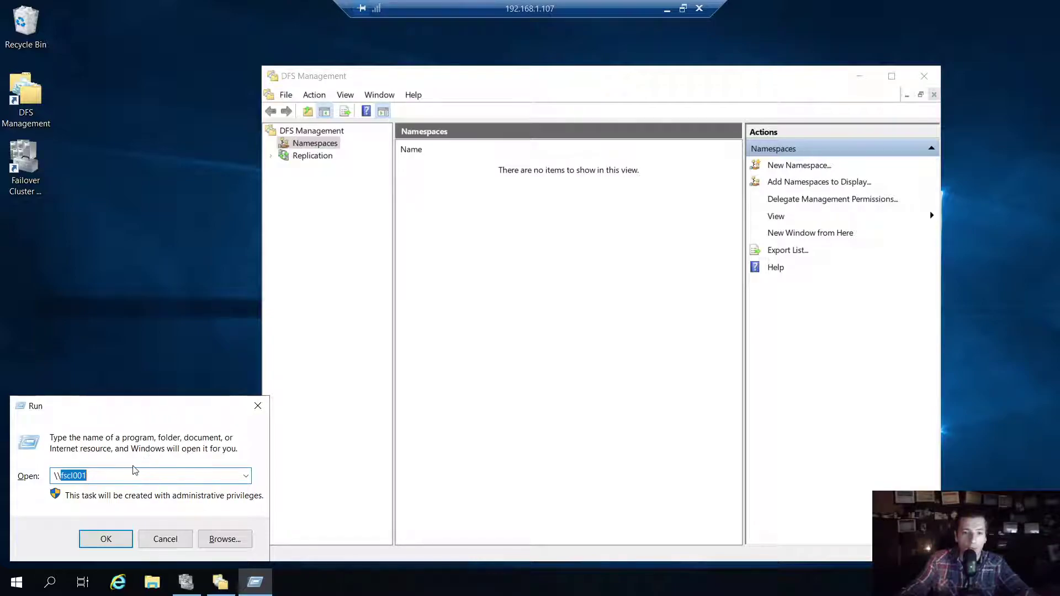
Open File Explorer briefly and close it together with the Run dialog without running the path.
left_click(152, 582)
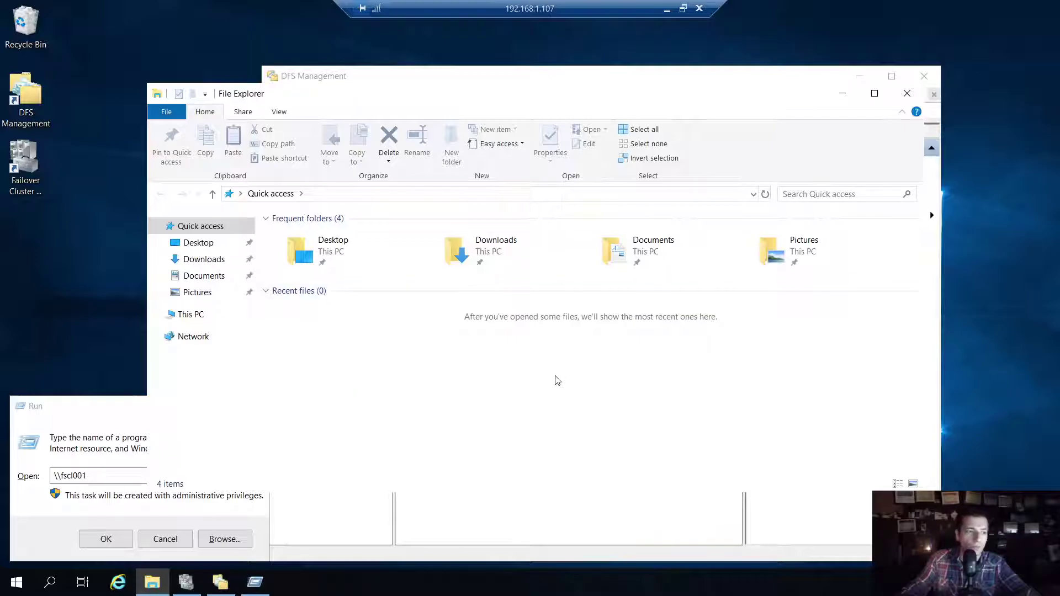
left_click(100, 411)
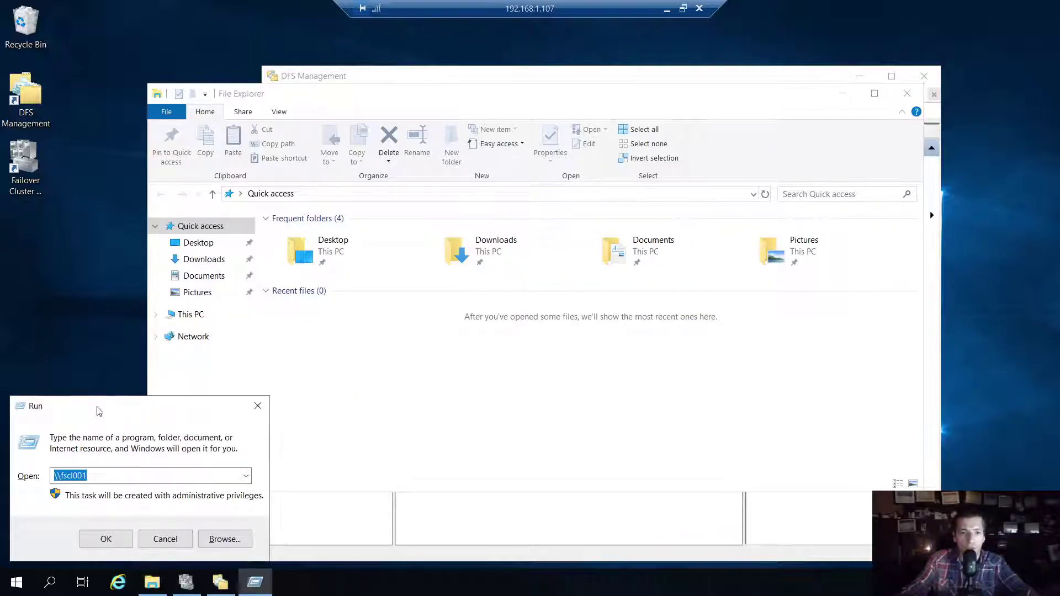
left_click(140, 476)
left_click_drag(141, 476, 64, 479)
left_click(113, 476)
left_click(258, 405)
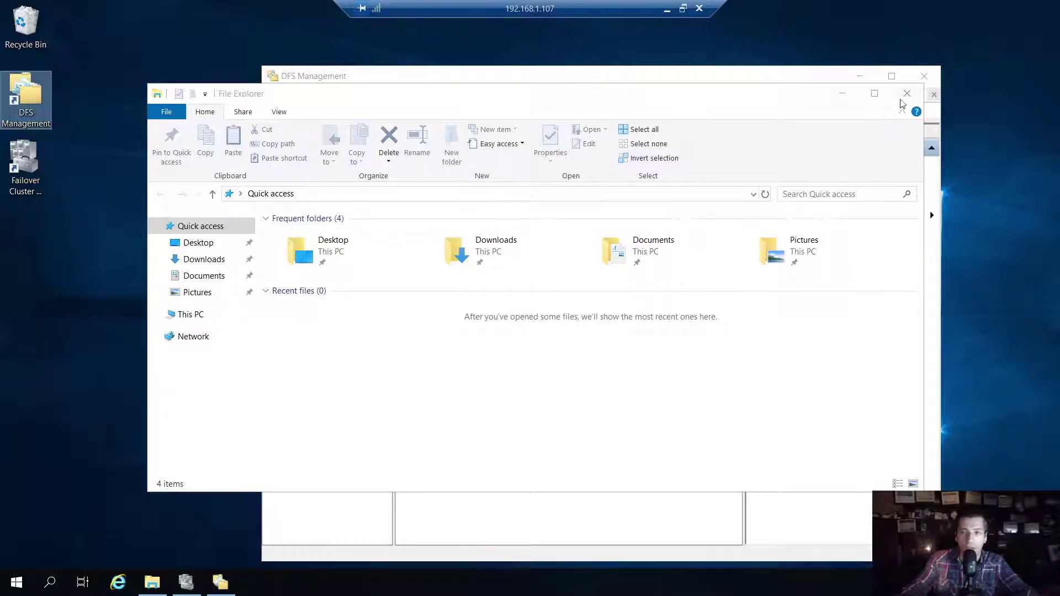
left_click(907, 93)
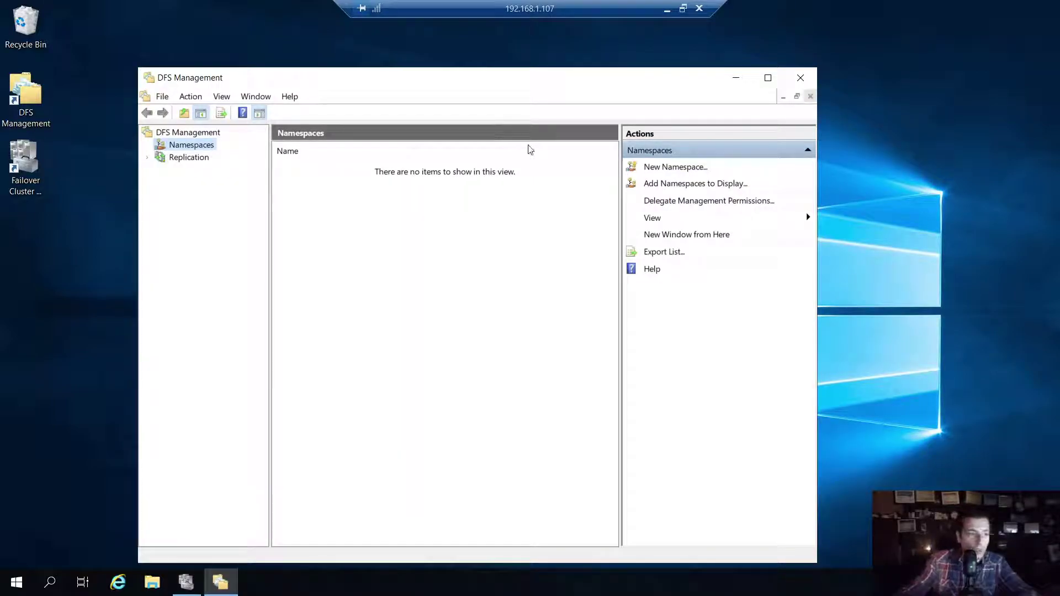
Look through the Namespaces and Replication nodes and the Getting Started overview in DFS Management.
left_click_drag(546, 71, 605, 73)
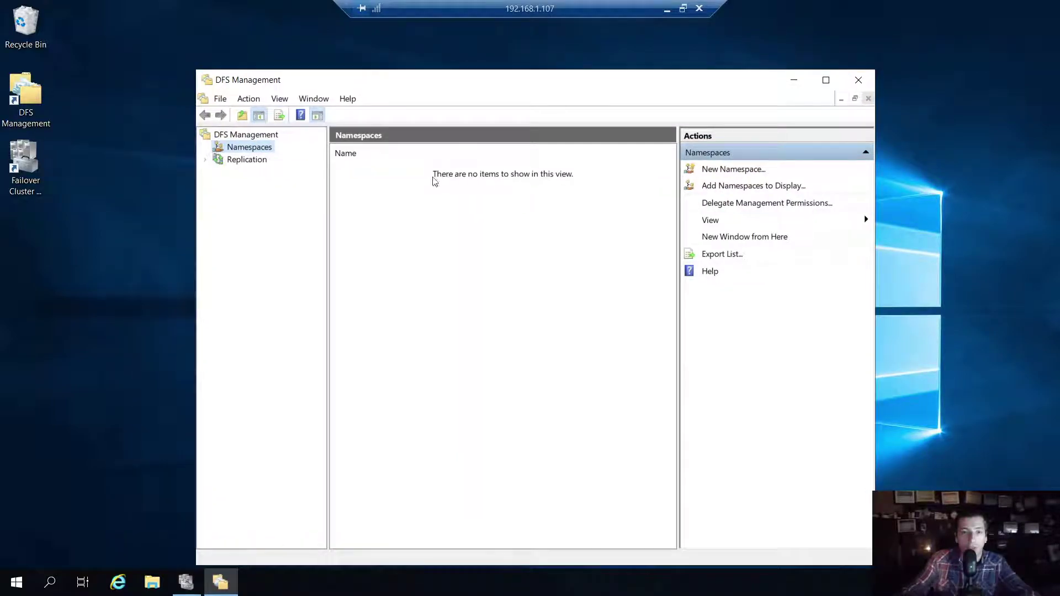
left_click(252, 136)
key("Down")
key("Down")
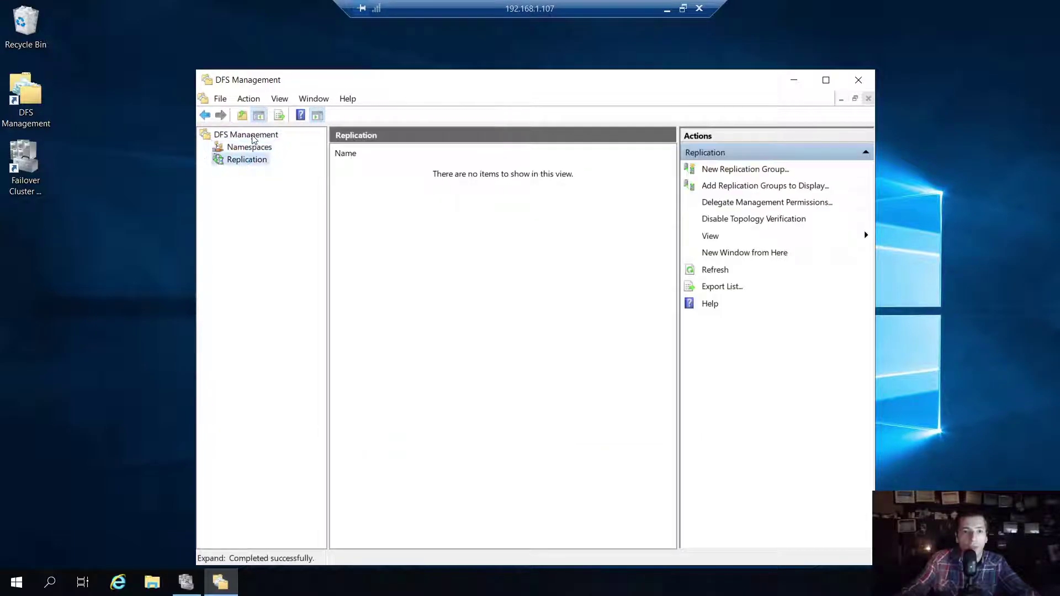
left_click(252, 135)
left_click(256, 148)
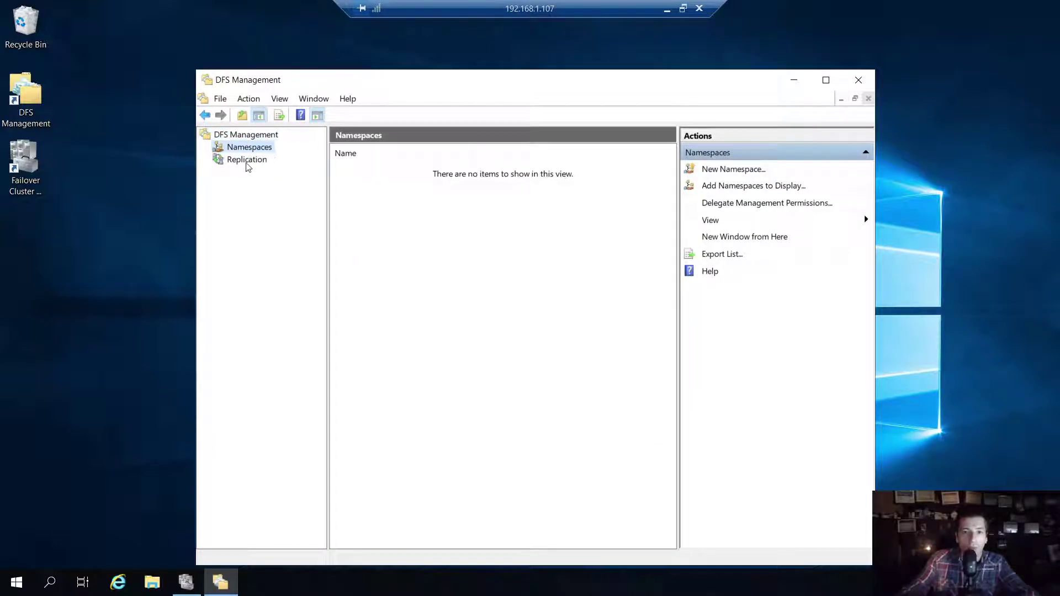
left_click(247, 160)
left_click(254, 148)
left_click(255, 136)
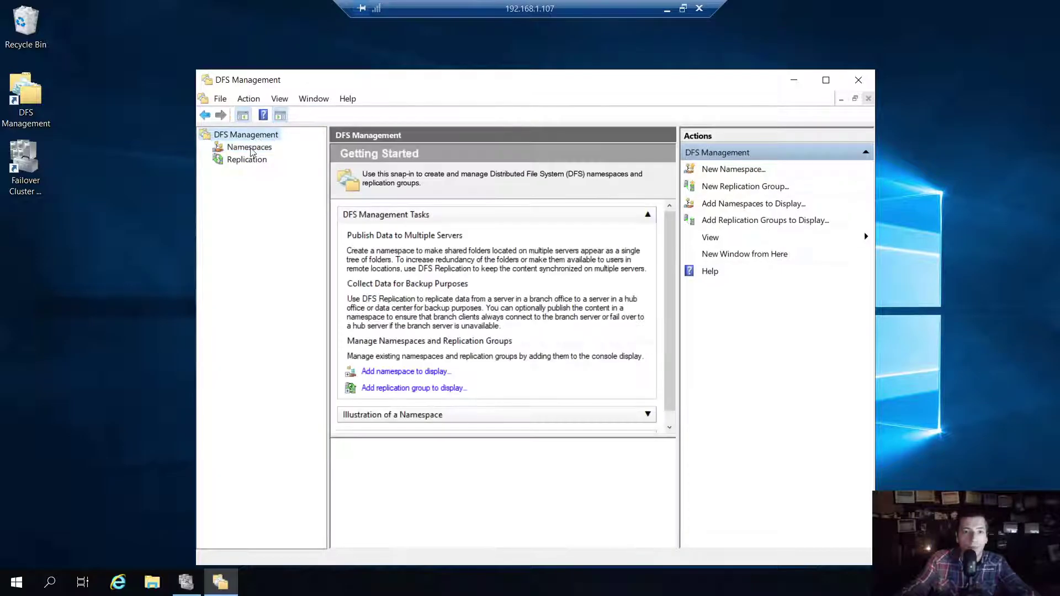
Start a new namespace and specify FS02 as its namespace server.
left_click(252, 148)
right_click(250, 149)
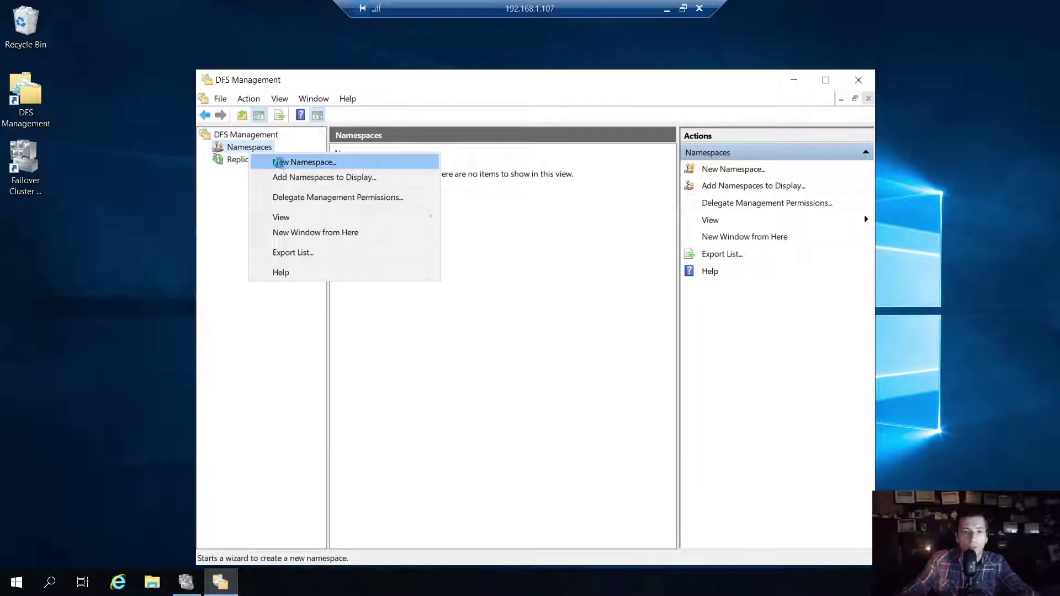
left_click(279, 162)
left_click(649, 244)
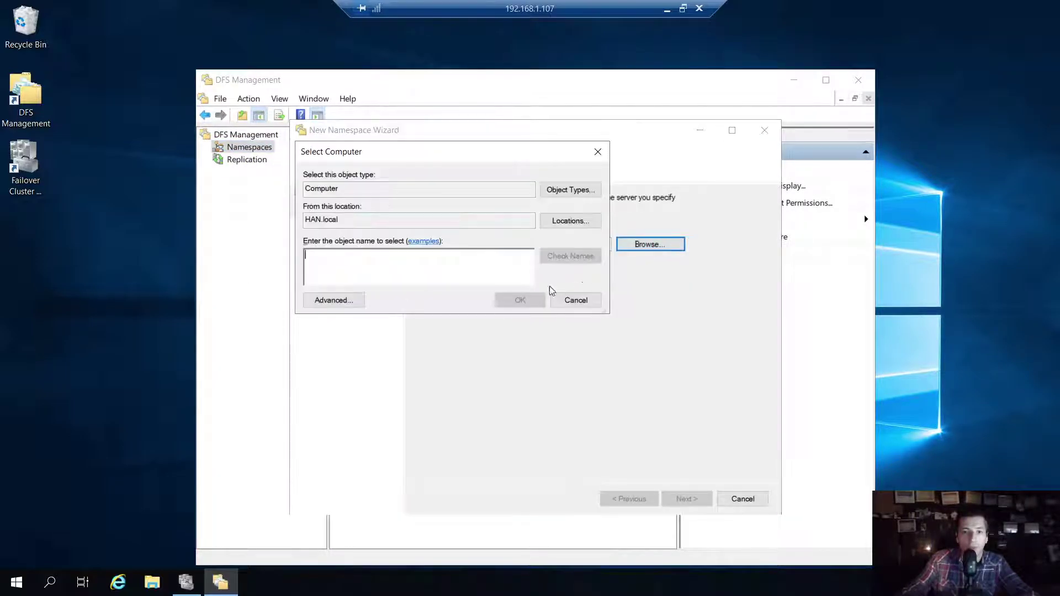
type("FS02")
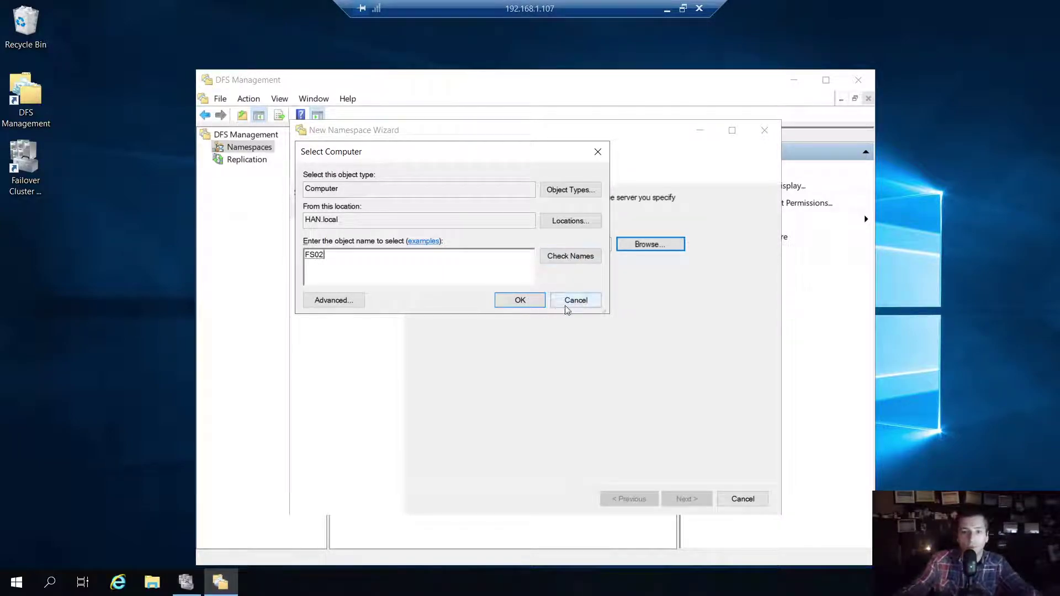
left_click(520, 301)
left_click(687, 499)
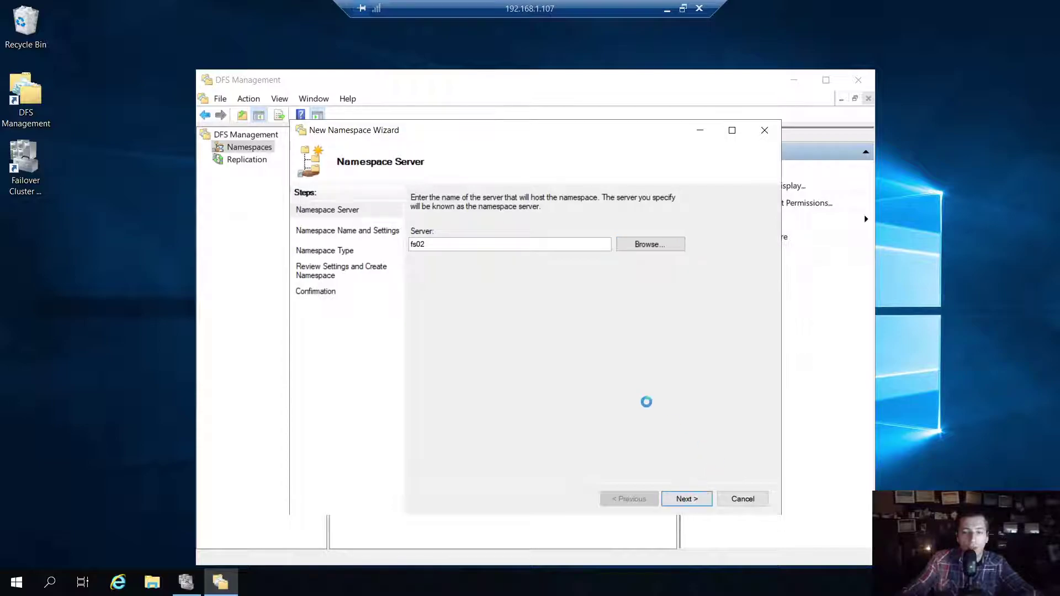
Name the namespace DFS and check the preview of its domain-based path on the Namespace Type page.
type("DFS")
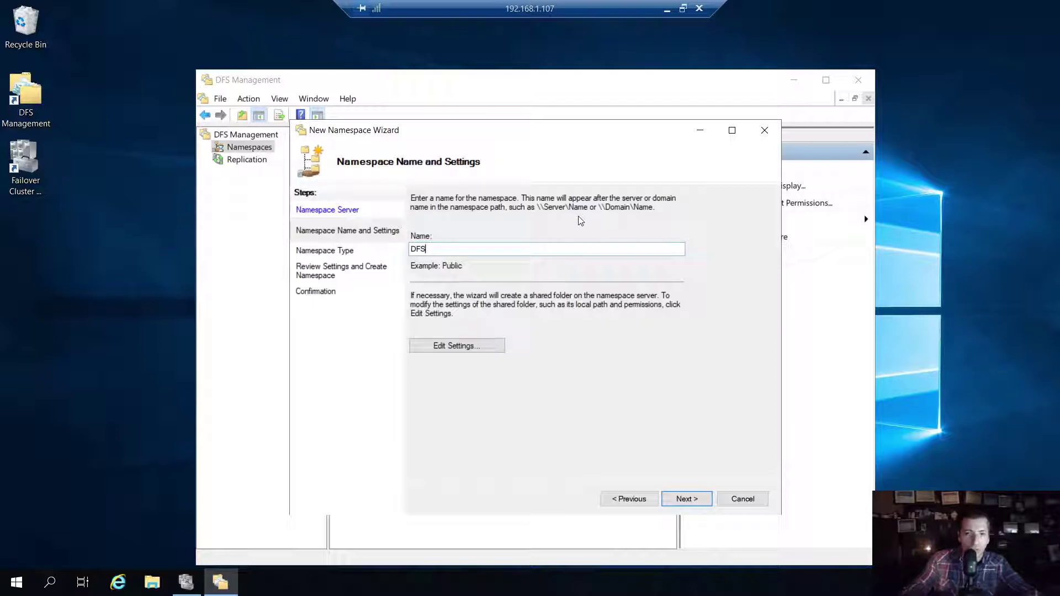
left_click(683, 497)
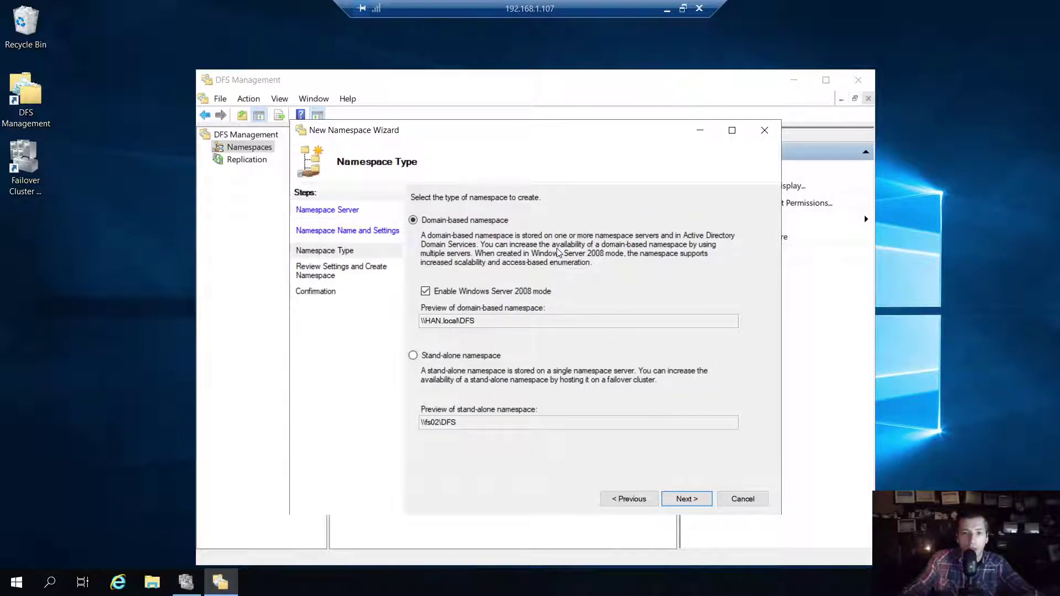
left_click_drag(476, 321, 411, 327)
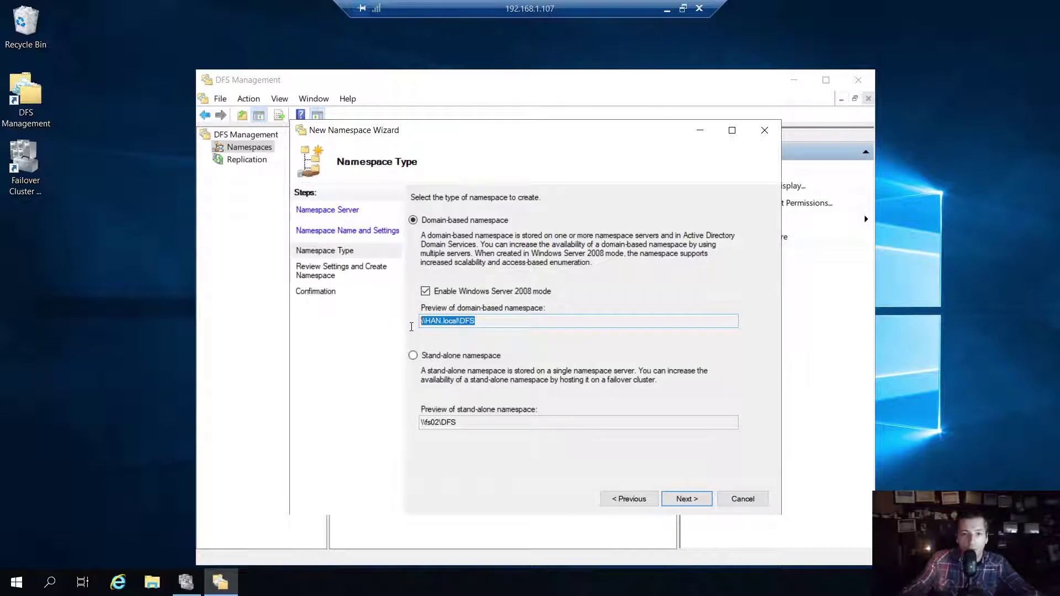
left_click(501, 321)
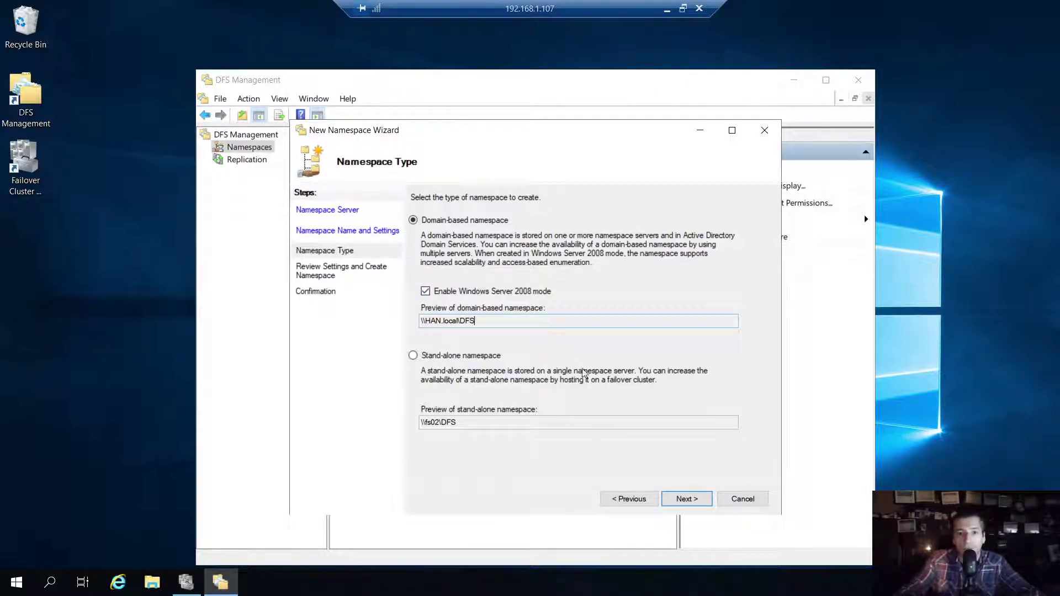
left_click(632, 499)
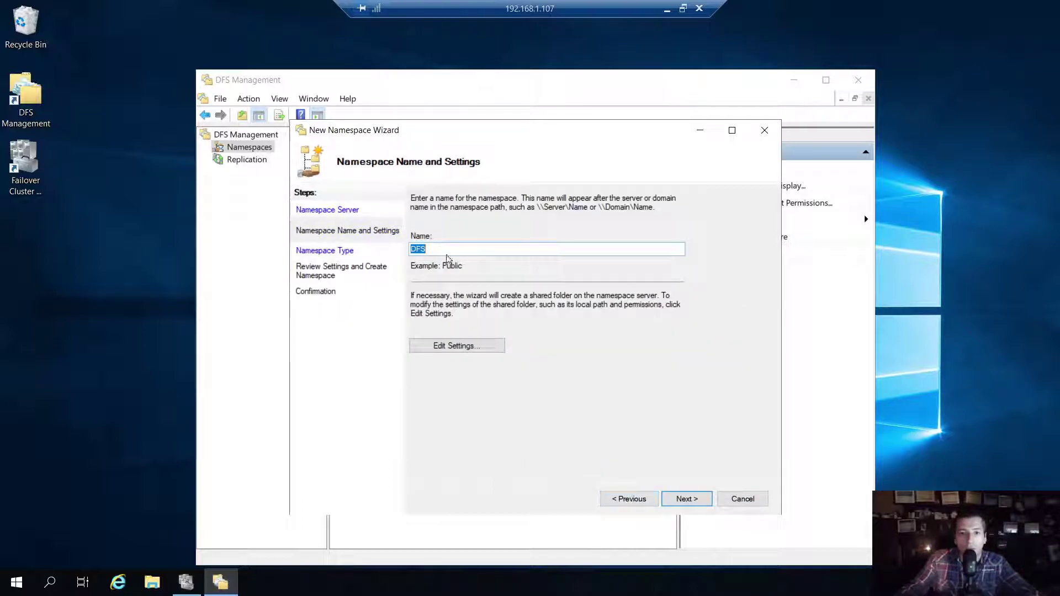
left_click(688, 498)
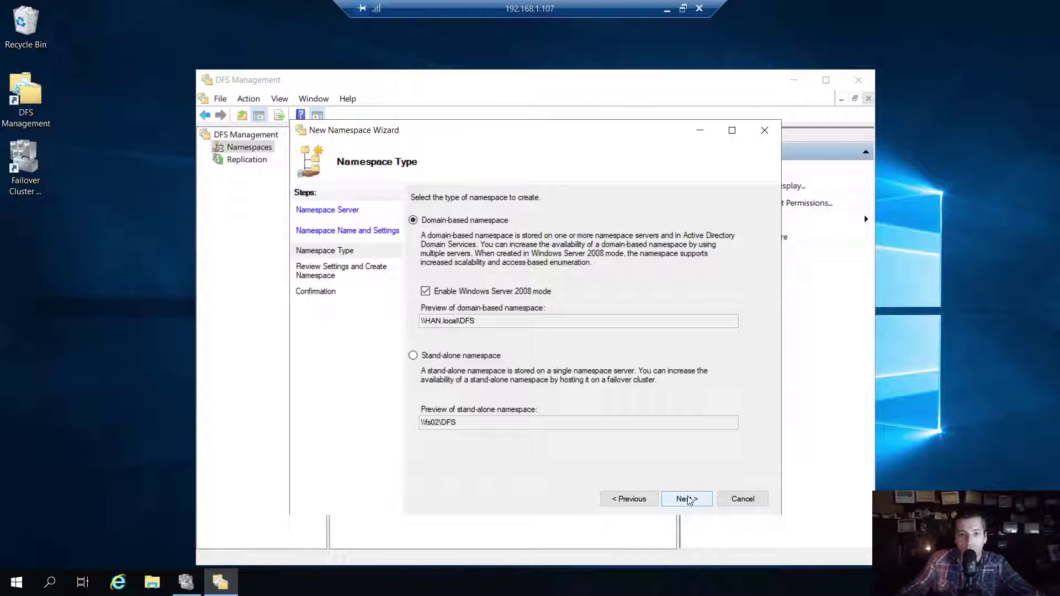
Accept the domain-based type with Windows Server 2008 mode enabled and create the namespace.
left_click(687, 499)
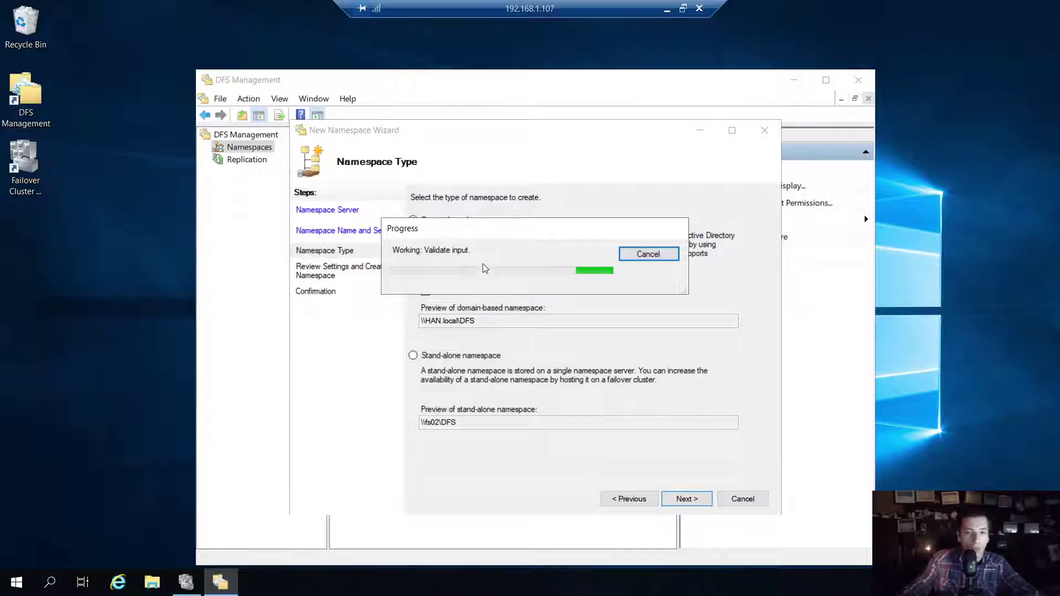
left_click_drag(486, 229, 459, 306)
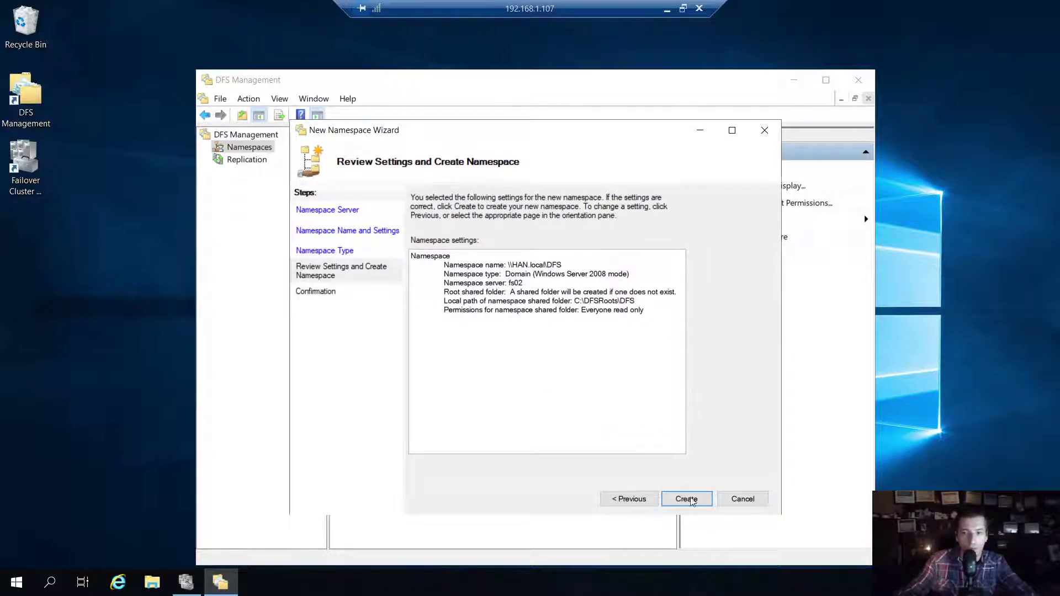
left_click(688, 499)
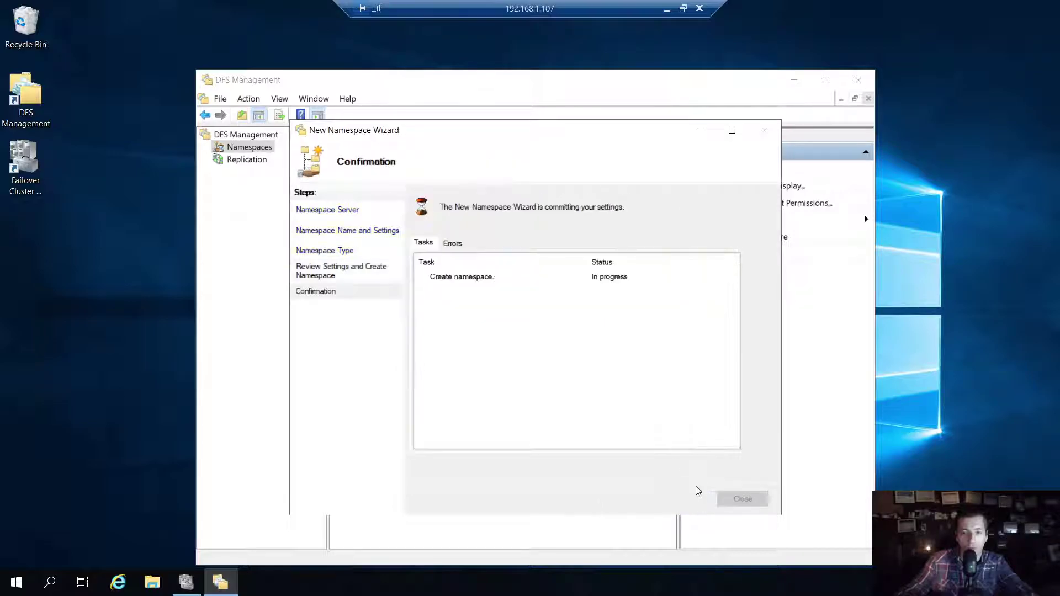
Check the New Namespace Wizard's errors list, close the wizard and select the \\HAN.local\DFS namespace.
left_click(451, 243)
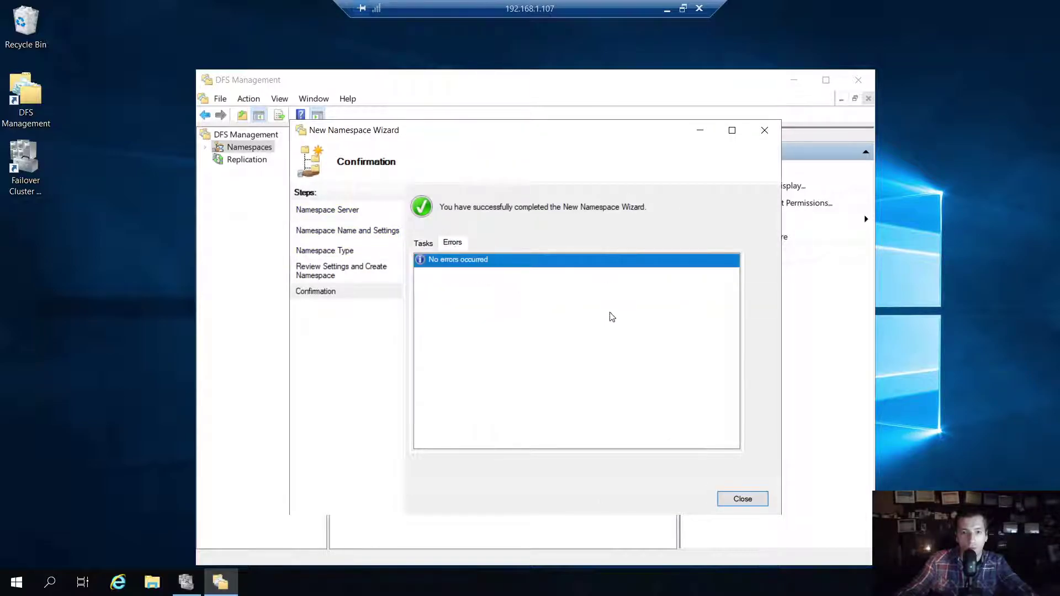
left_click(745, 497)
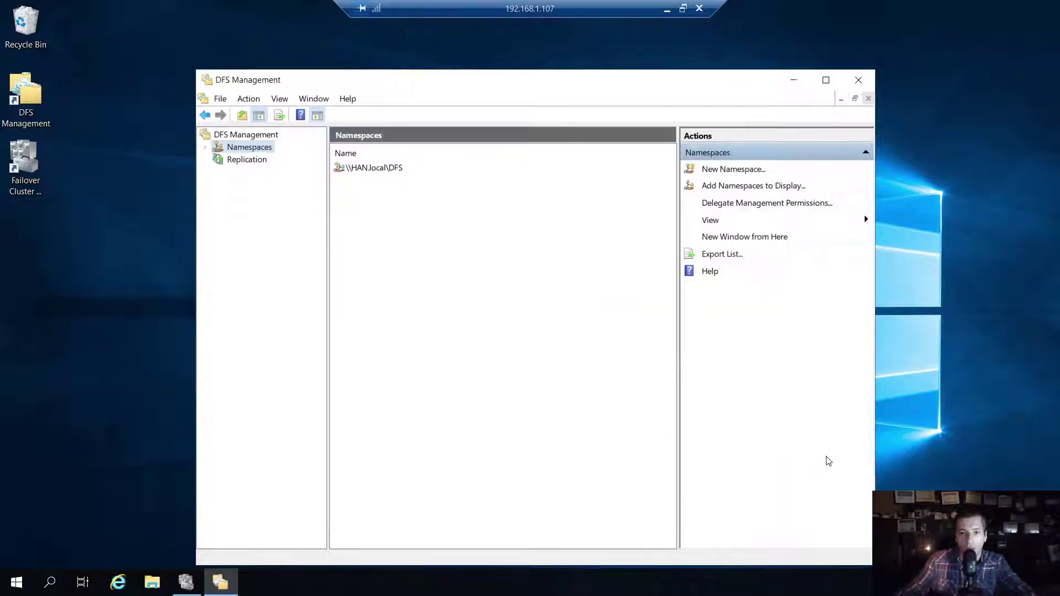
left_click(385, 171)
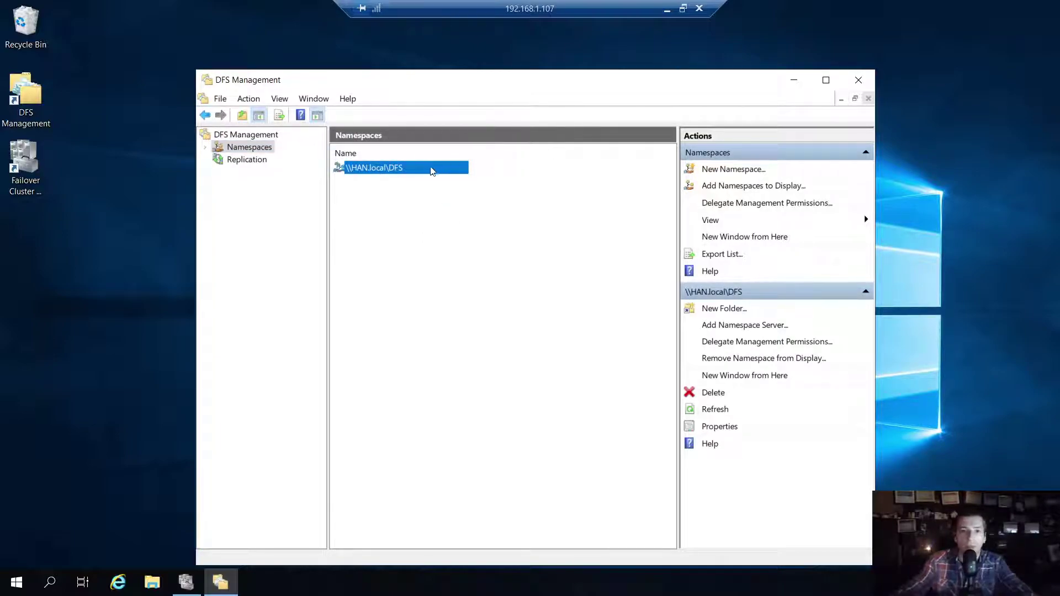
Switch to the ClientWin10-0011 remote console, move its SHARE window aside and show the share's full network path.
left_click(667, 8)
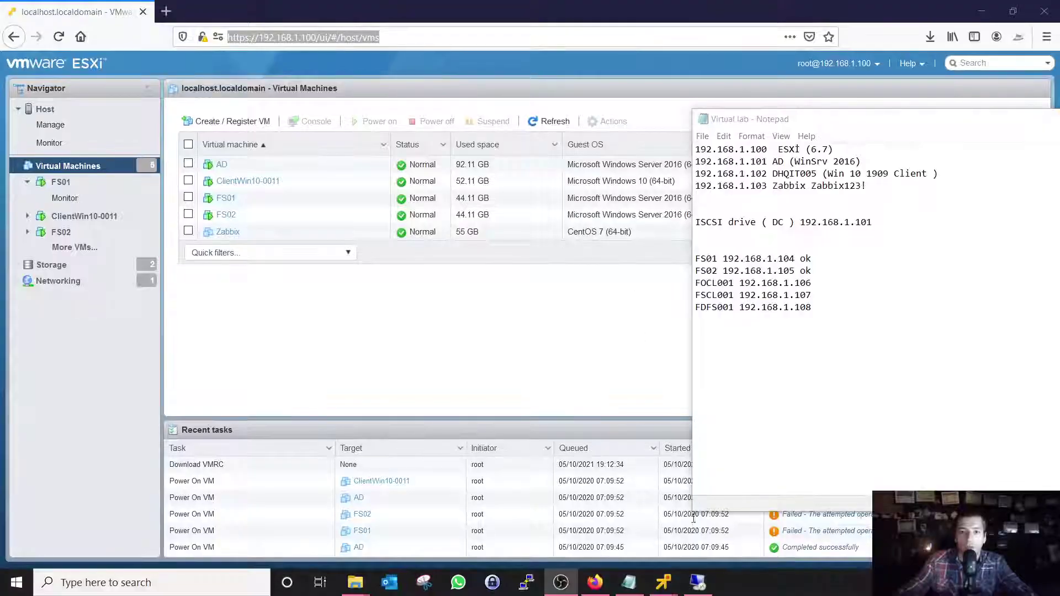
left_click(591, 504)
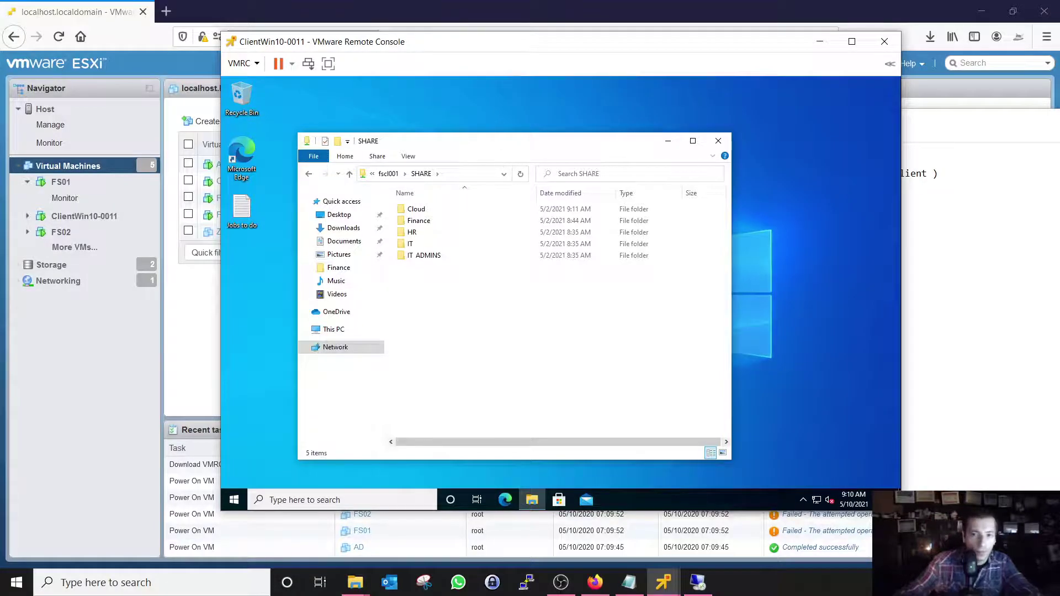
left_click_drag(460, 140, 641, 85)
left_click(651, 117)
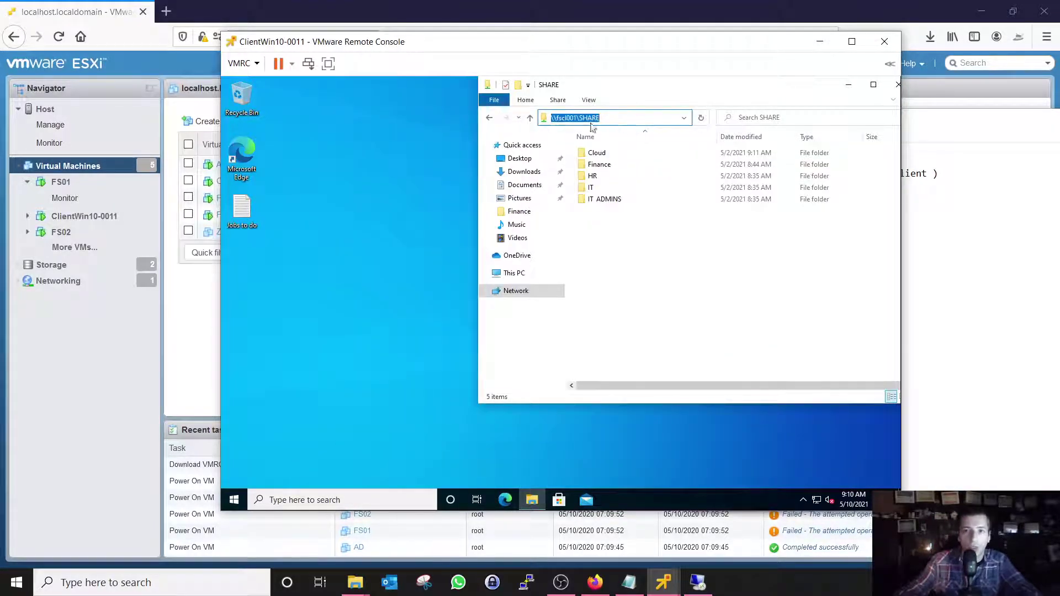
Open \\han.local\dfs on the Windows 10 client through the Run dialog.
left_click(234, 499)
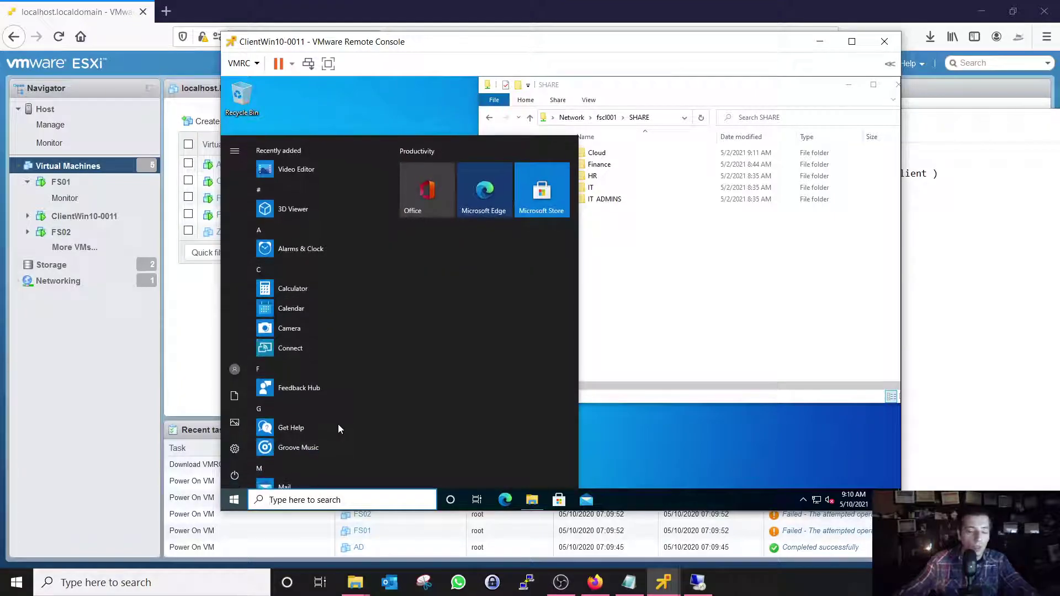
type("run")
key("Return")
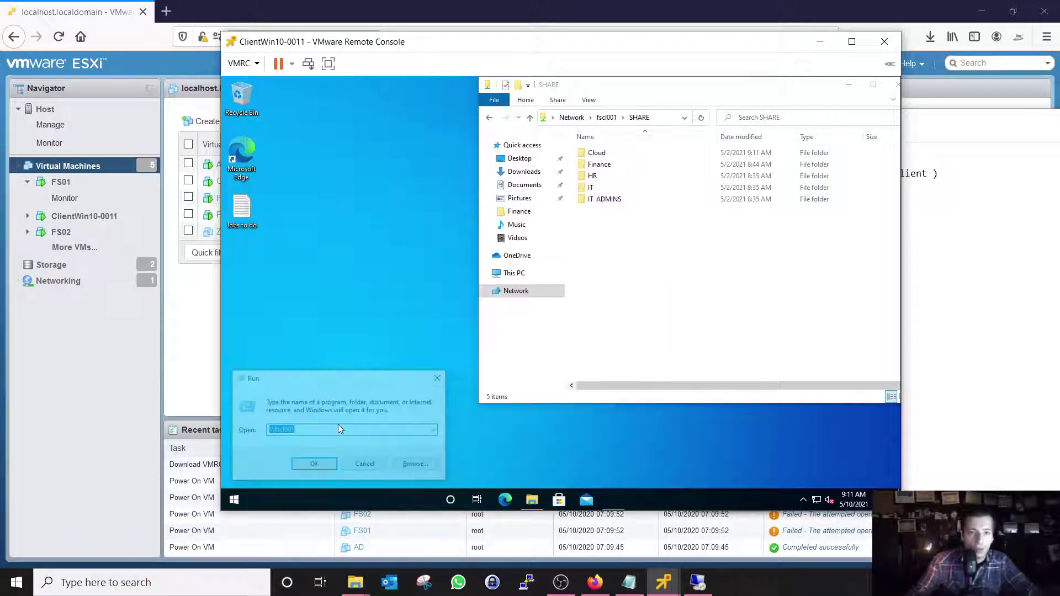
type("\\\\")
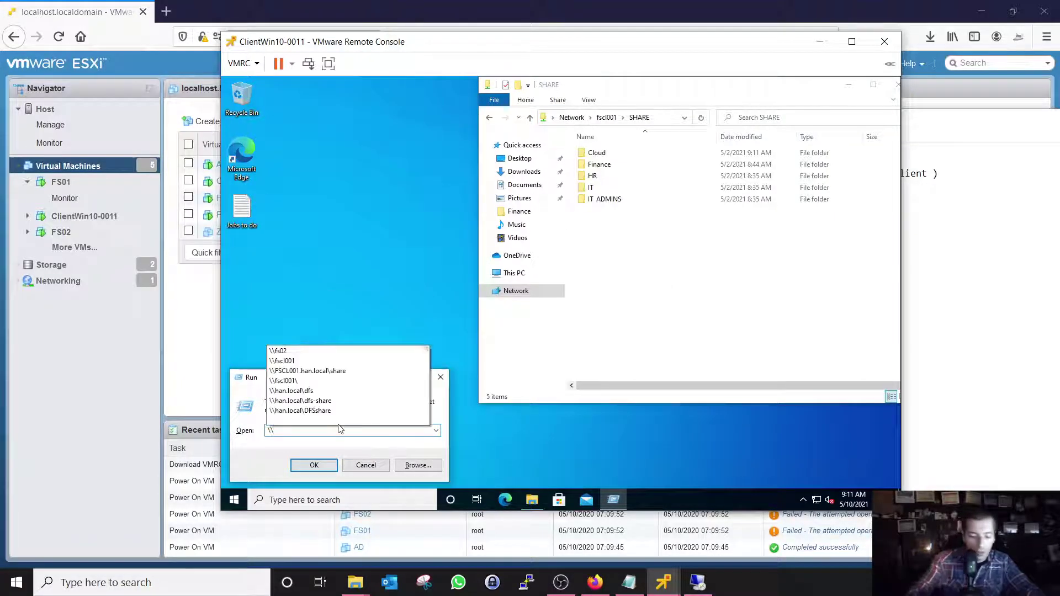
type("han.local\\dfs")
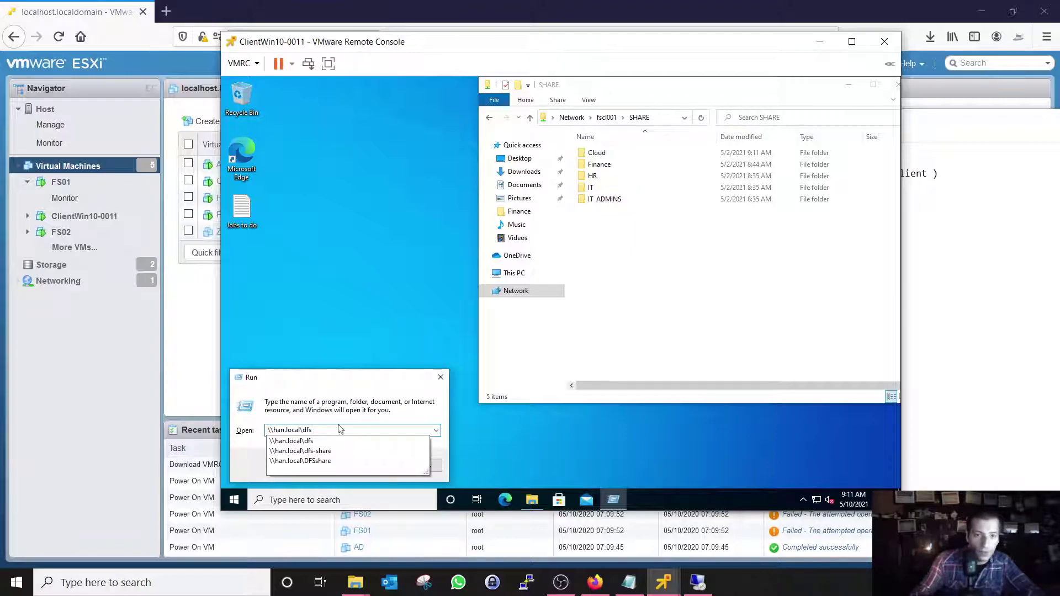
key("Return")
Arrange the dfs namespace window beside the fscl001 SHARE window on the client and compare their contents.
left_click_drag(436, 232, 456, 243)
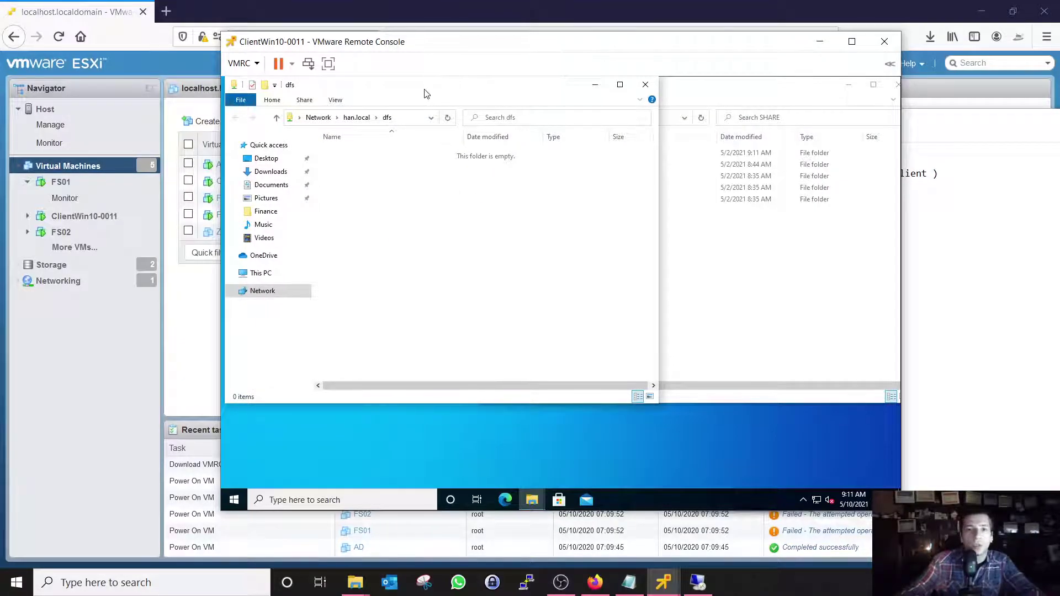
left_click_drag(588, 92, 627, 153)
left_click(657, 94)
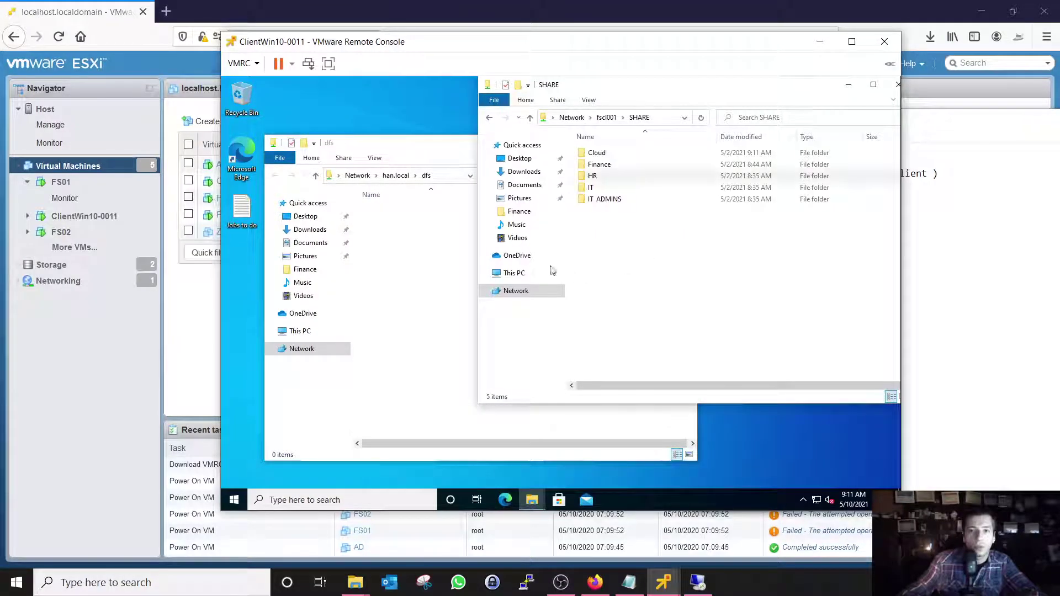
left_click(419, 243)
left_click_drag(389, 210, 524, 313)
left_click_drag(545, 356, 420, 243)
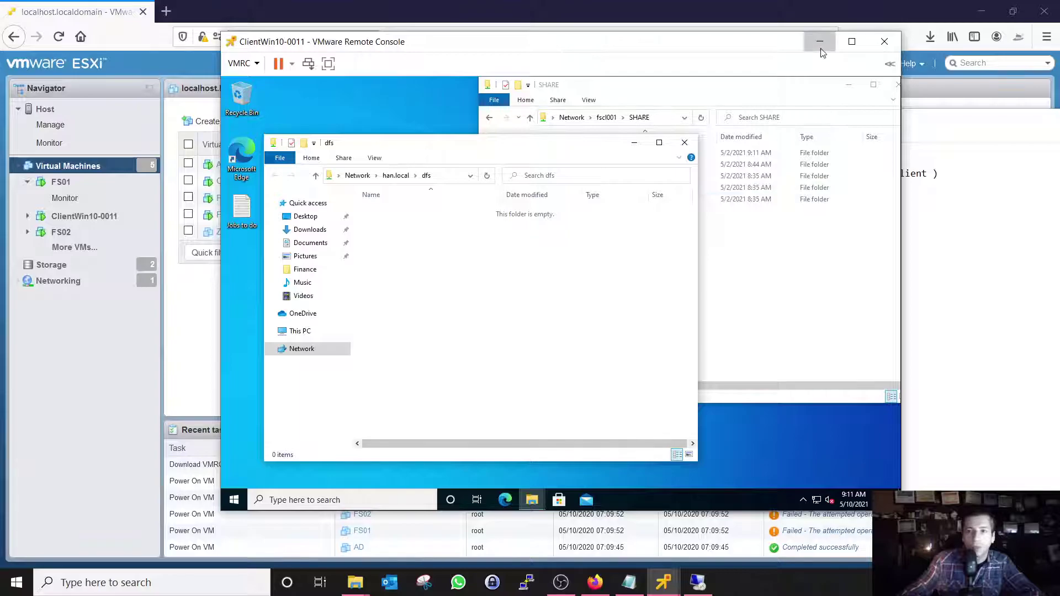
Return to DFS Management in the 192.168.1.107 remote session, expand Namespaces and start a new folder in \\HAN.local\DFS.
left_click(820, 42)
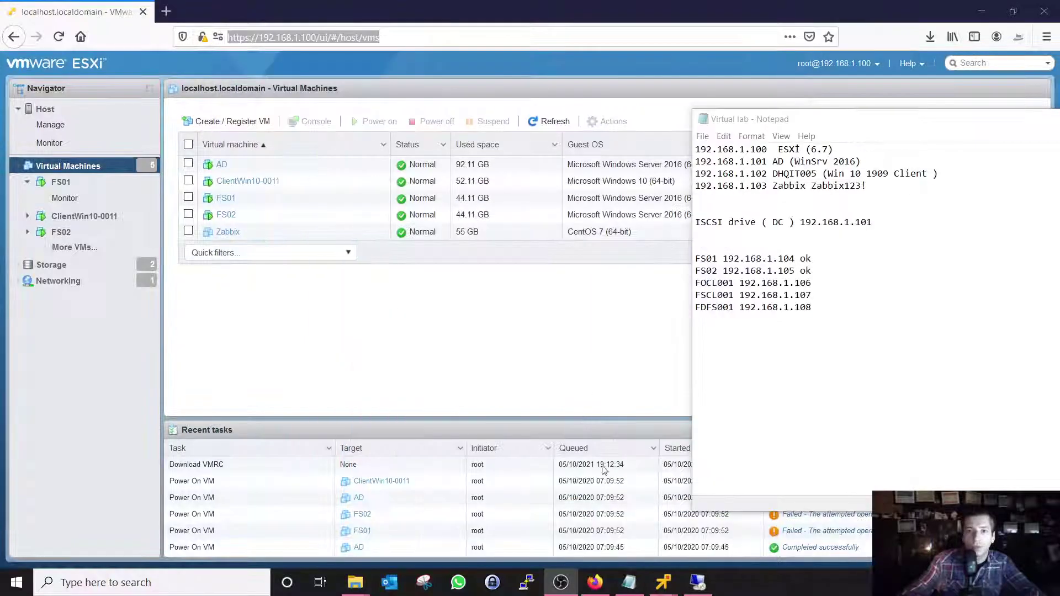
left_click(698, 586)
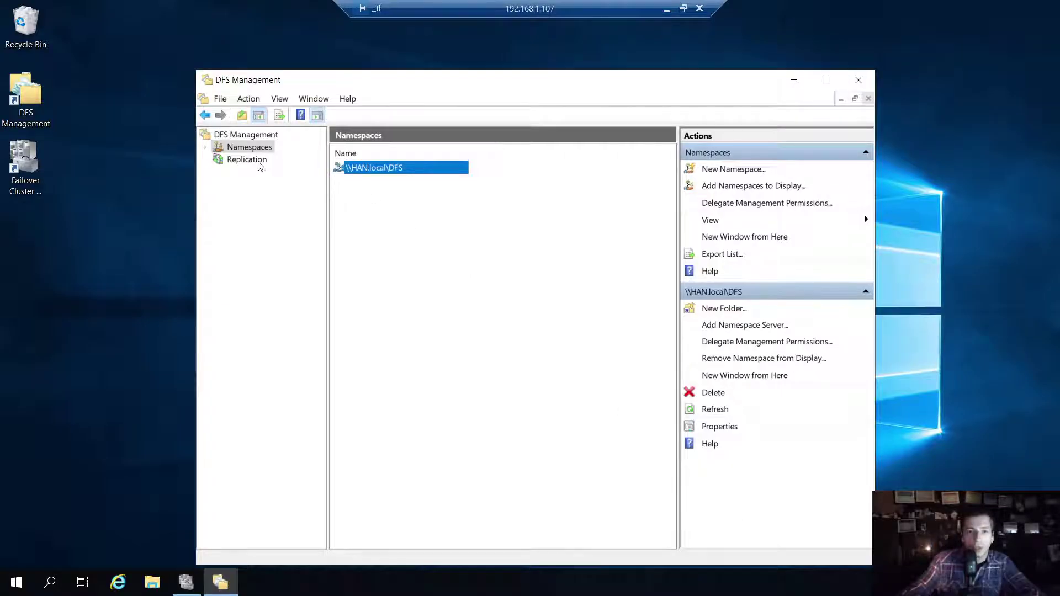
left_click(205, 148)
left_click(268, 160)
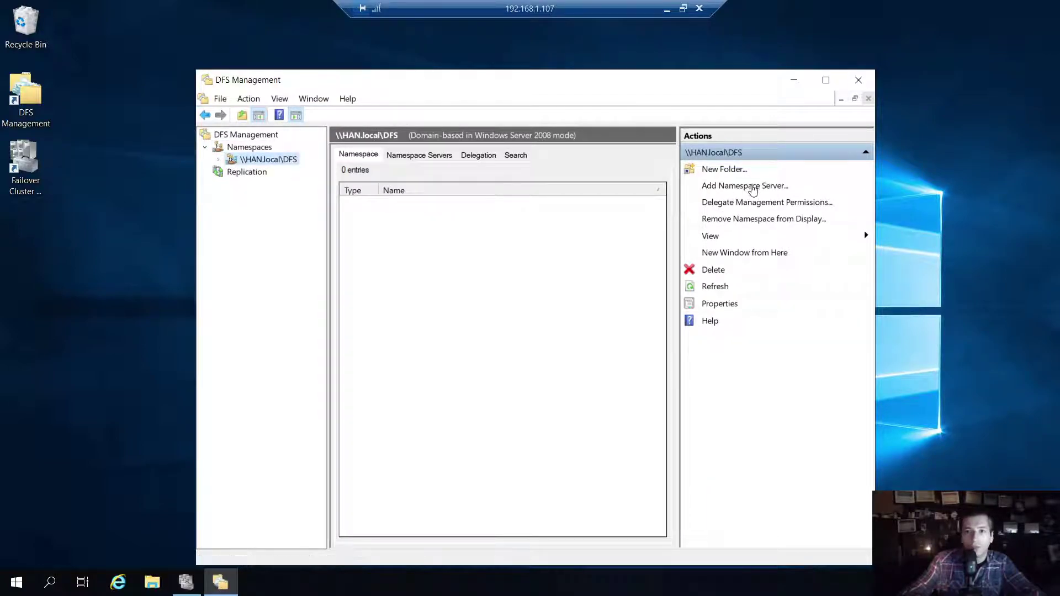
left_click(738, 172)
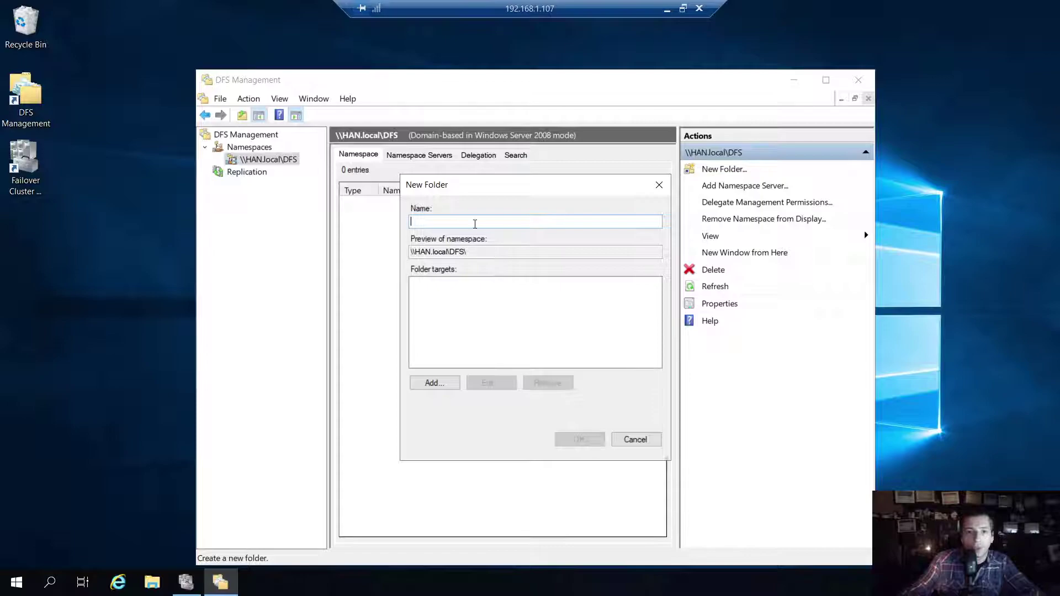
Refresh the server's desktop and browse in File Explorer to the Finance folder inside SHARE on the FS DATA (F:) drive.
right_click(74, 325)
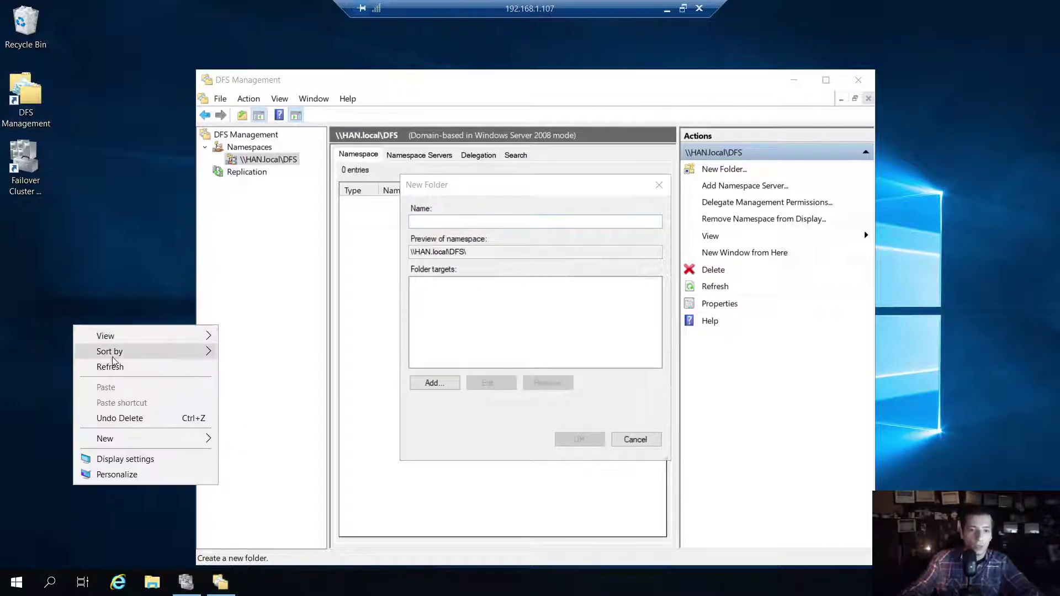
left_click(114, 367)
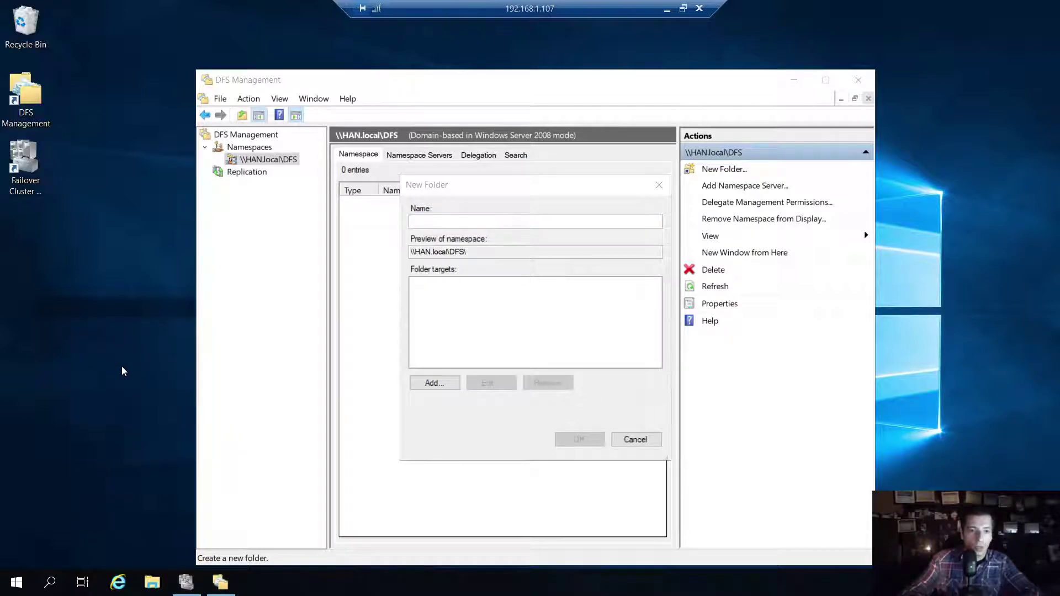
left_click(152, 581)
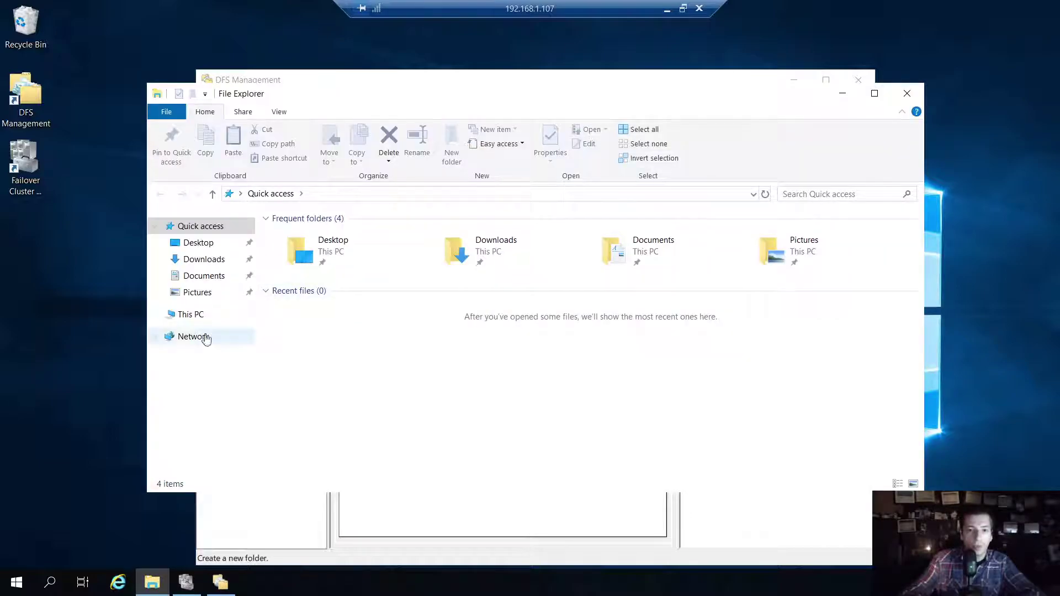
left_click(182, 316)
left_click(383, 386)
double_click(640, 387)
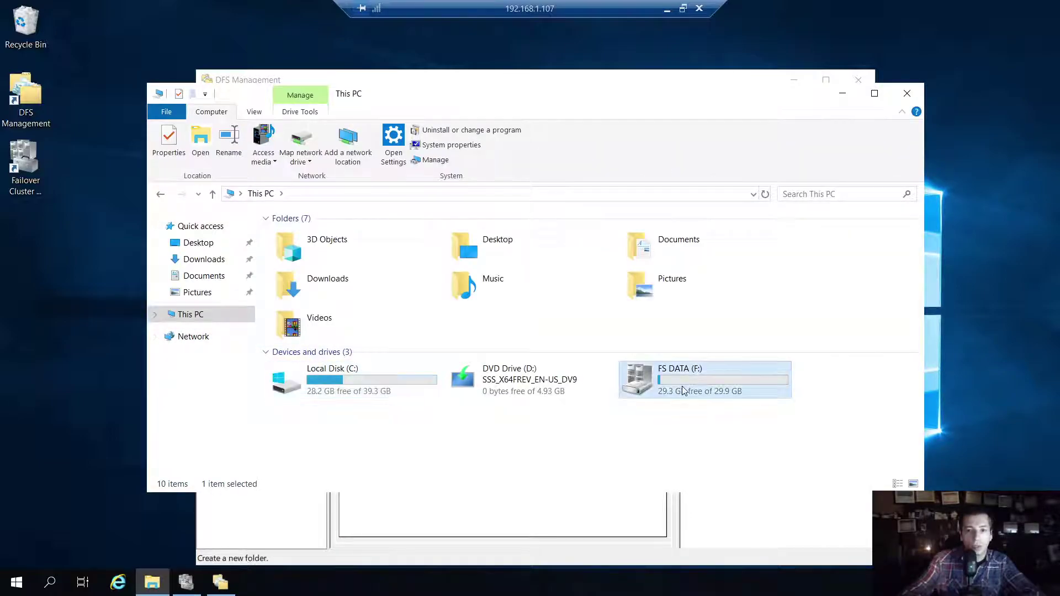
left_click(295, 238)
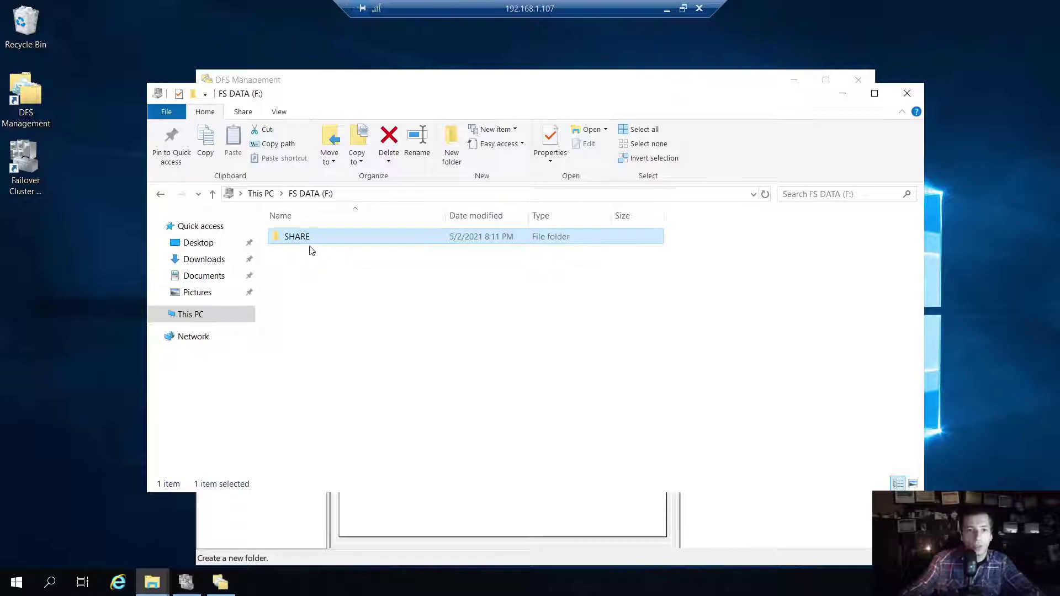
double_click(305, 247)
double_click(329, 253)
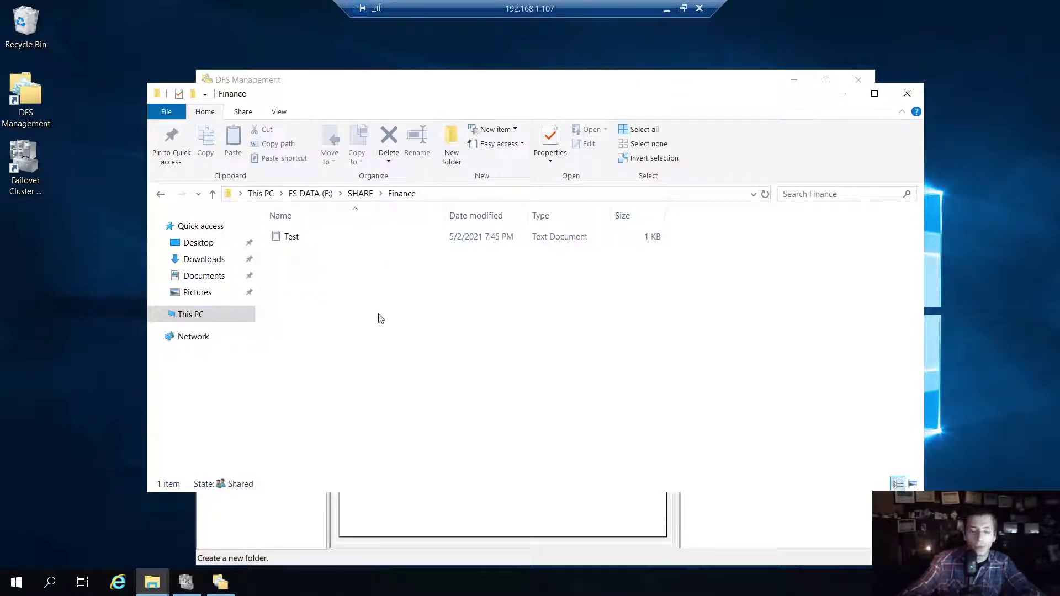
Go back to the SHARE folder, copy the Finance folder's name and close File Explorer.
key("alt+Left")
key("F2")
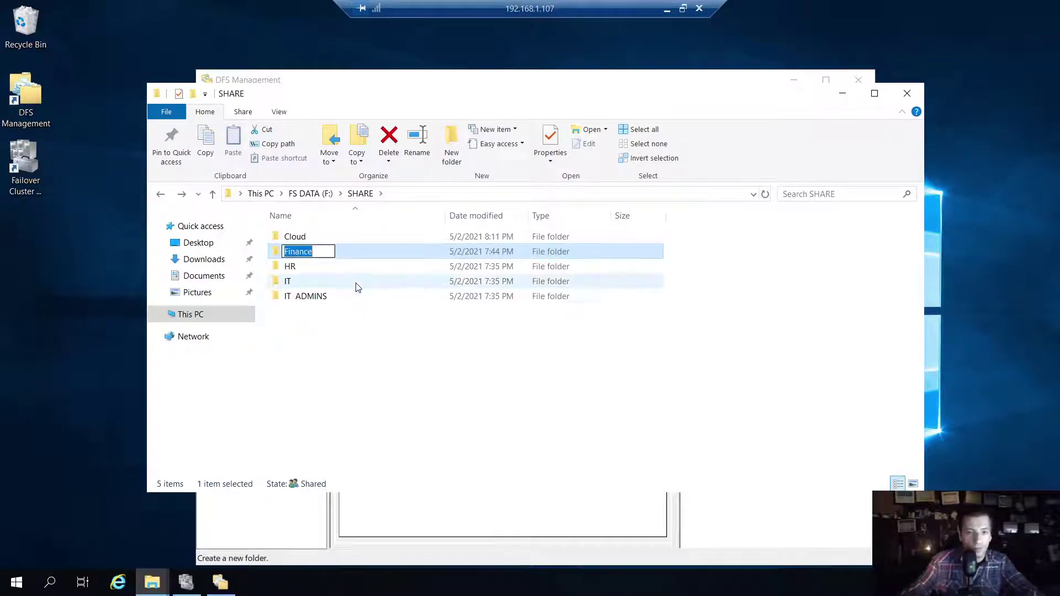
right_click(302, 253)
left_click(346, 288)
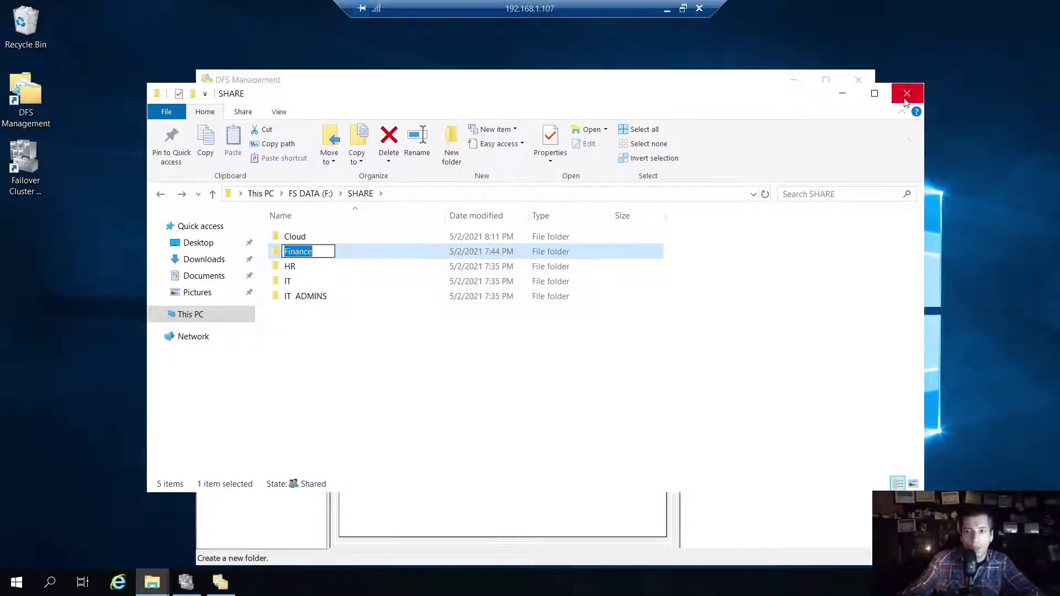
left_click(906, 95)
Move the Recycle Bin prompt for drive F: aside and decline emptying the bin.
left_click_drag(458, 241, 241, 187)
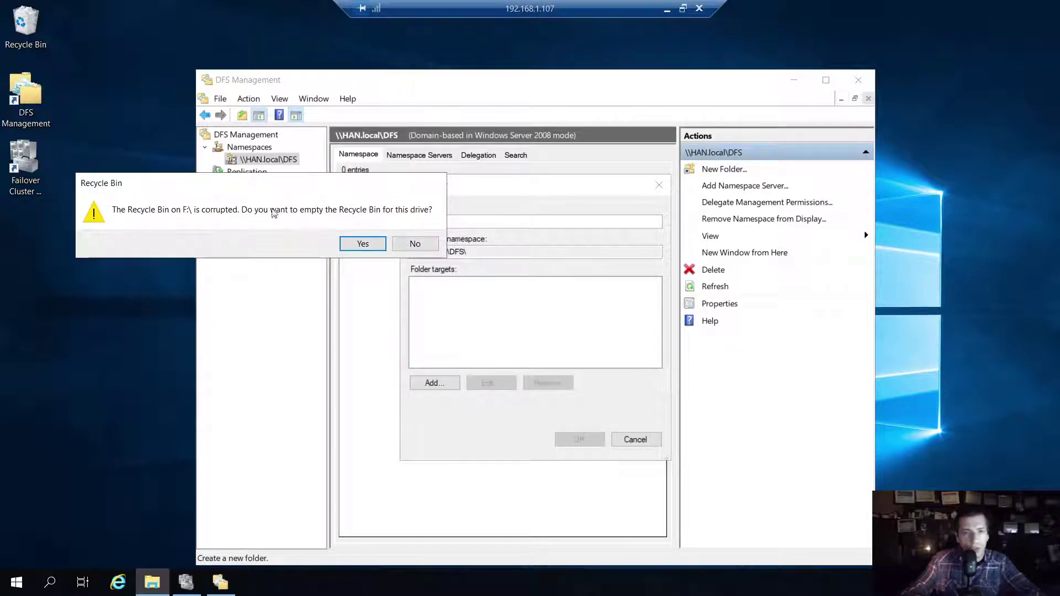
left_click_drag(314, 188, 273, 250)
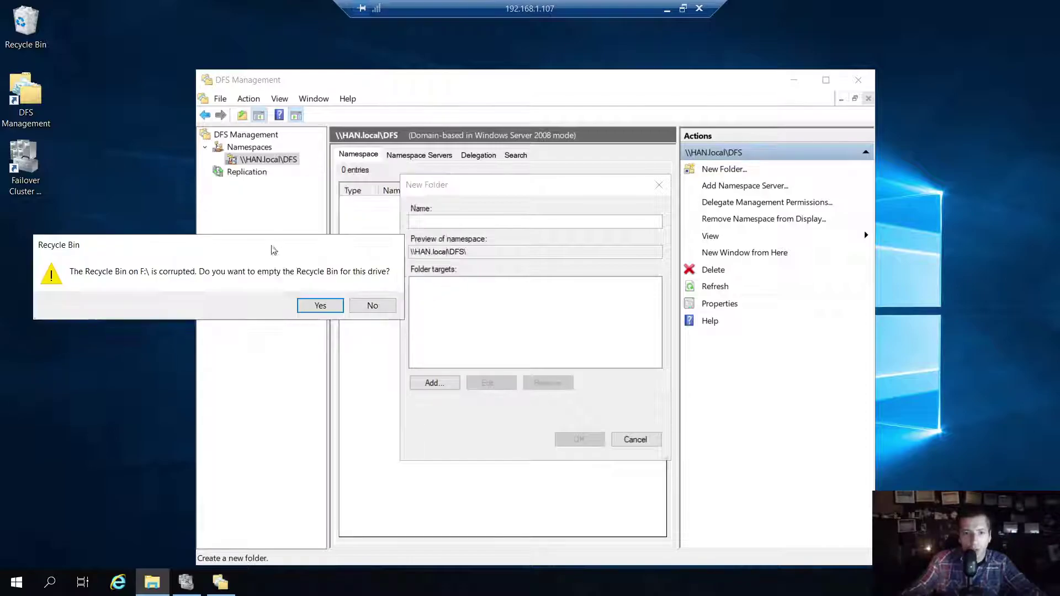
left_click_drag(8, 221, 260, 310)
left_click_drag(155, 245, 114, 232)
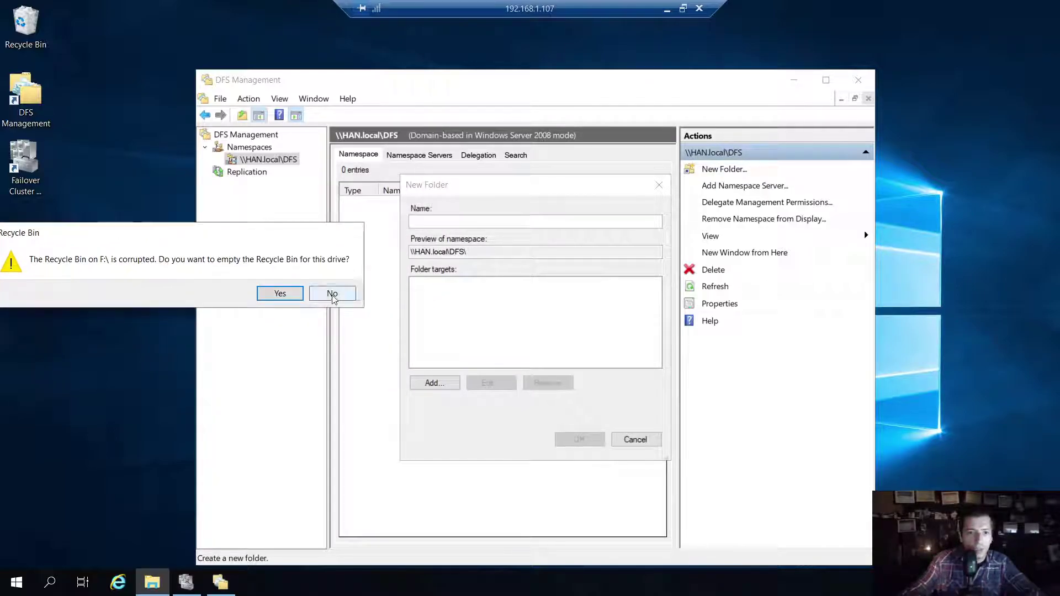
left_click(332, 296)
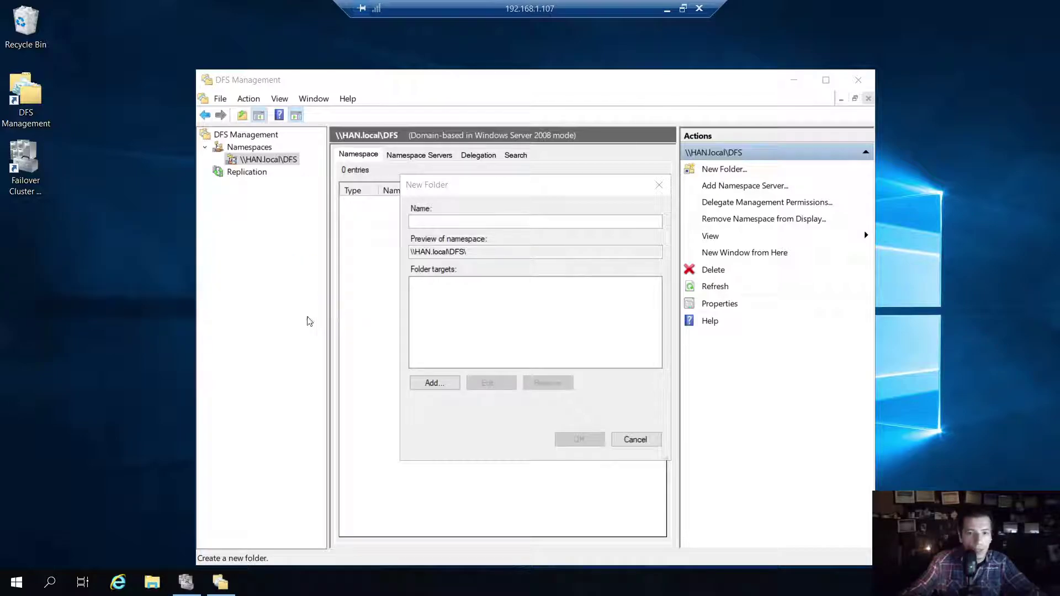
Name the new namespace folder Finance and move its dialog clear of the namespace list.
left_click(468, 226)
type("Finance")
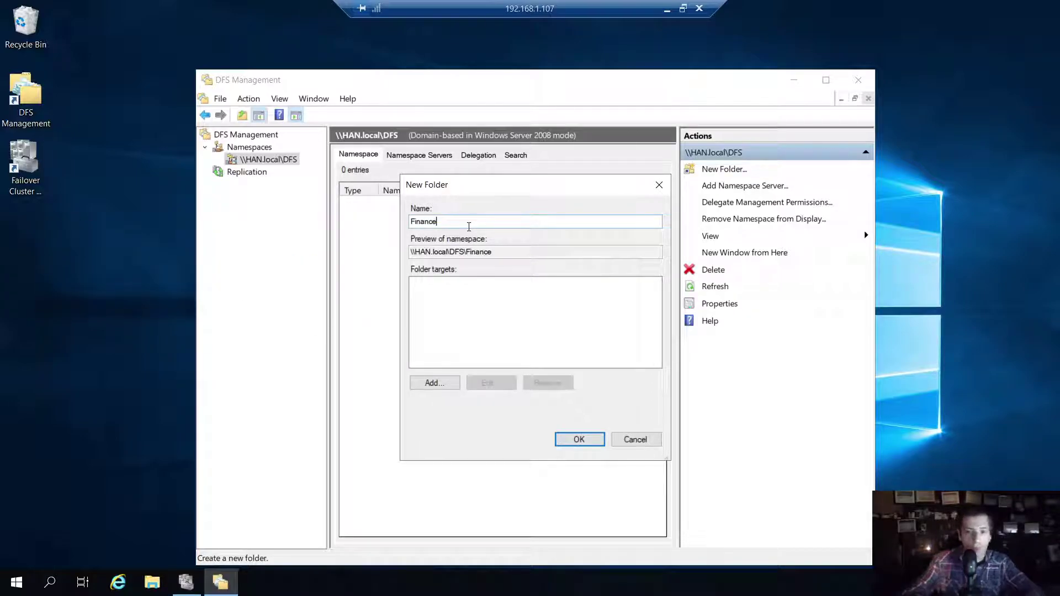
left_click_drag(495, 190, 414, 256)
left_click_drag(396, 291, 317, 294)
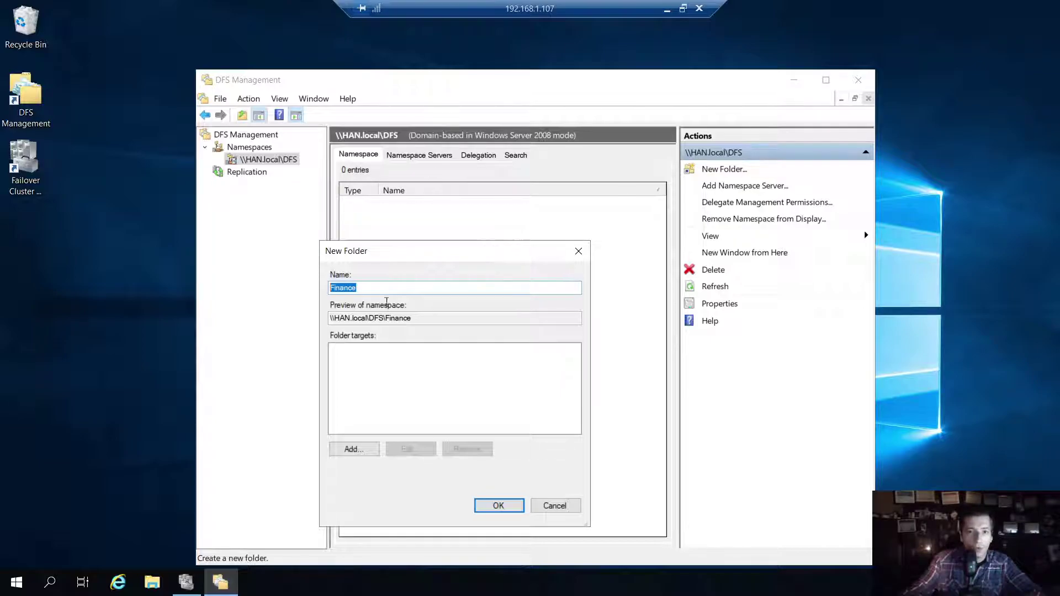
Switch to the ClientWin10-0011 console and review the dfs namespace window on the client.
left_click(667, 8)
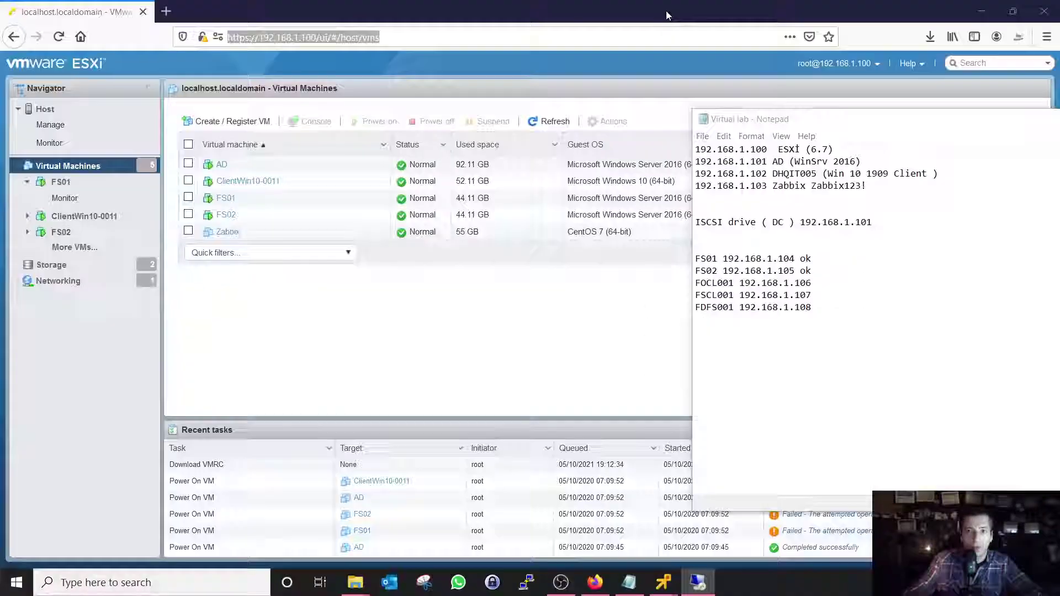
left_click(607, 483)
left_click_drag(438, 268, 496, 311)
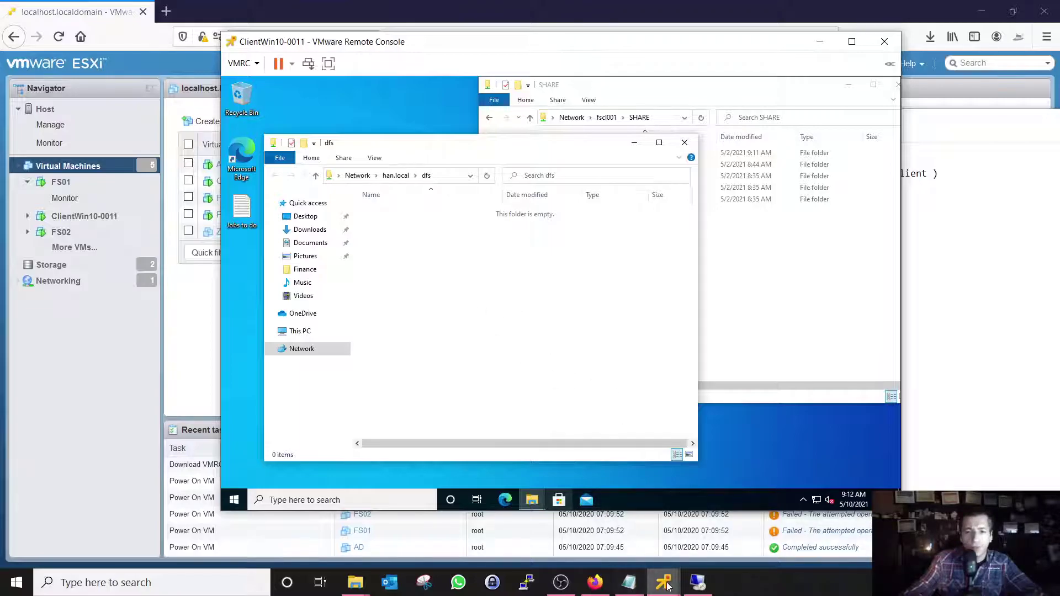
mouse_move(663, 582)
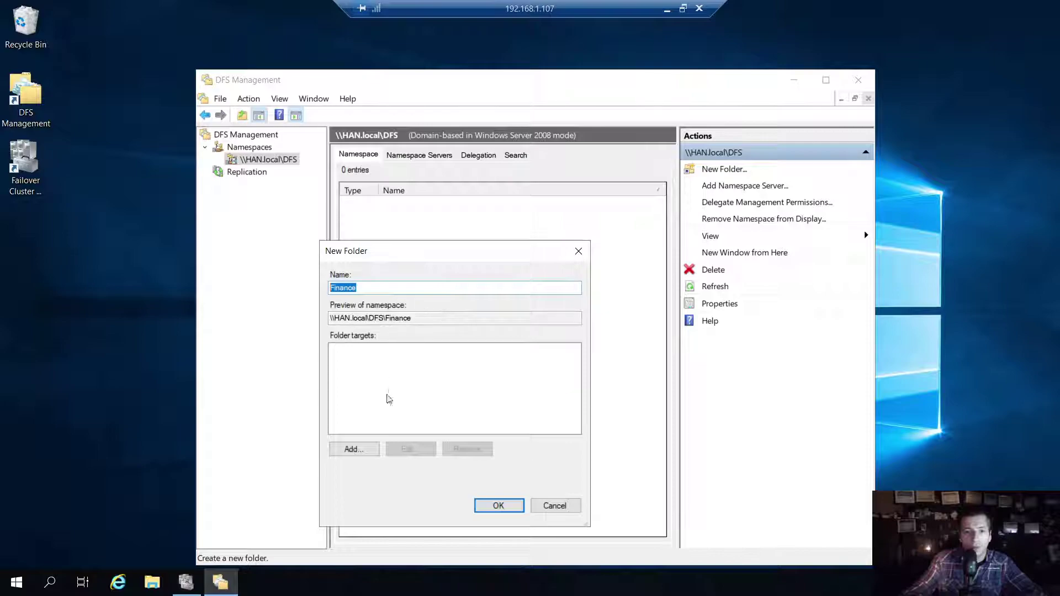
Start adding a folder target to the Finance folder and browse FS02's shared folders, leaving the browser without choosing one.
left_click(354, 448)
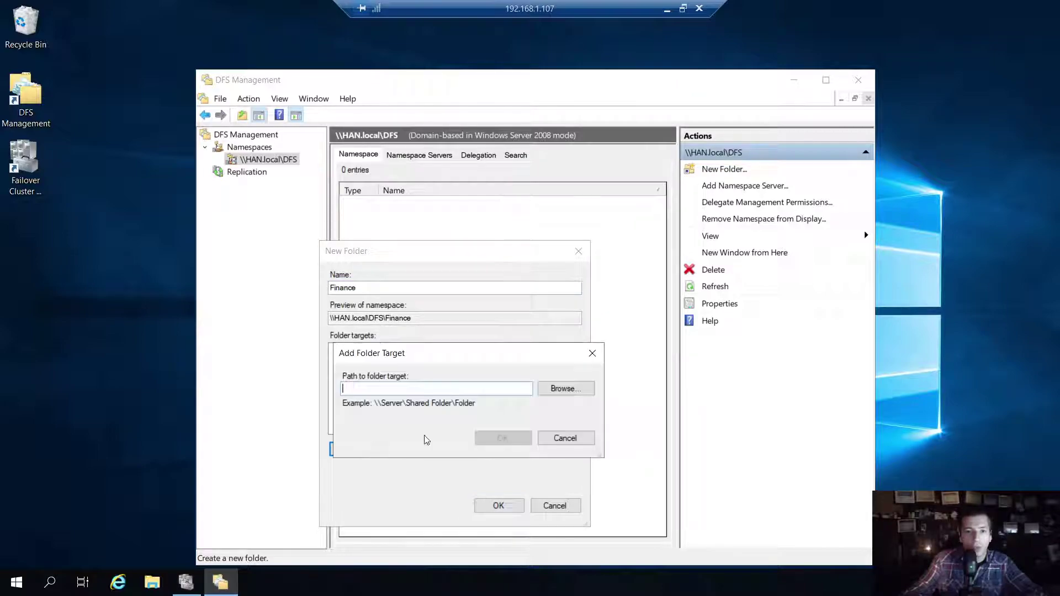
left_click(563, 388)
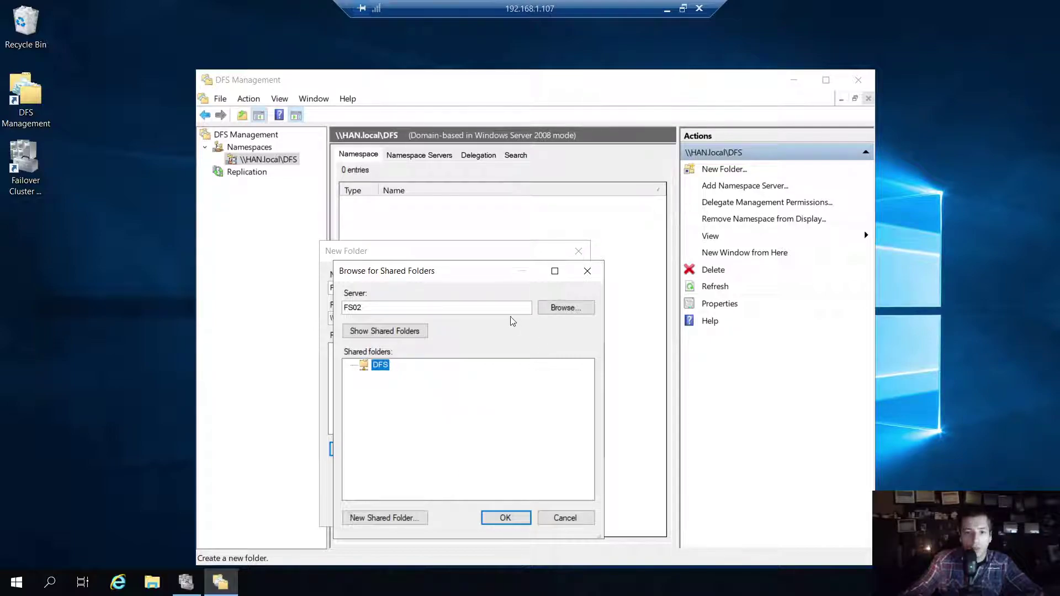
left_click(558, 309)
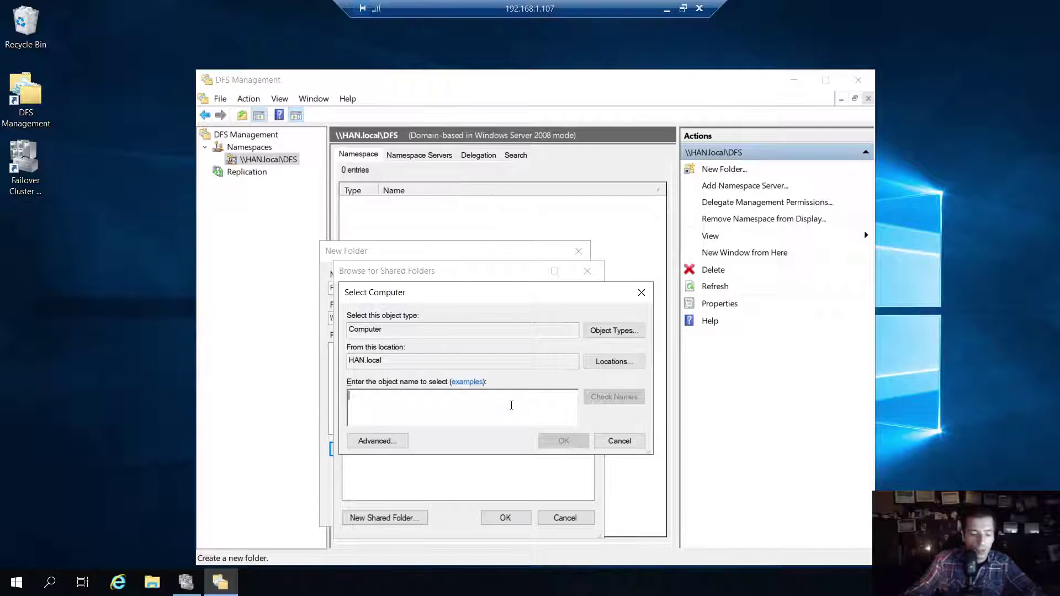
key("Escape")
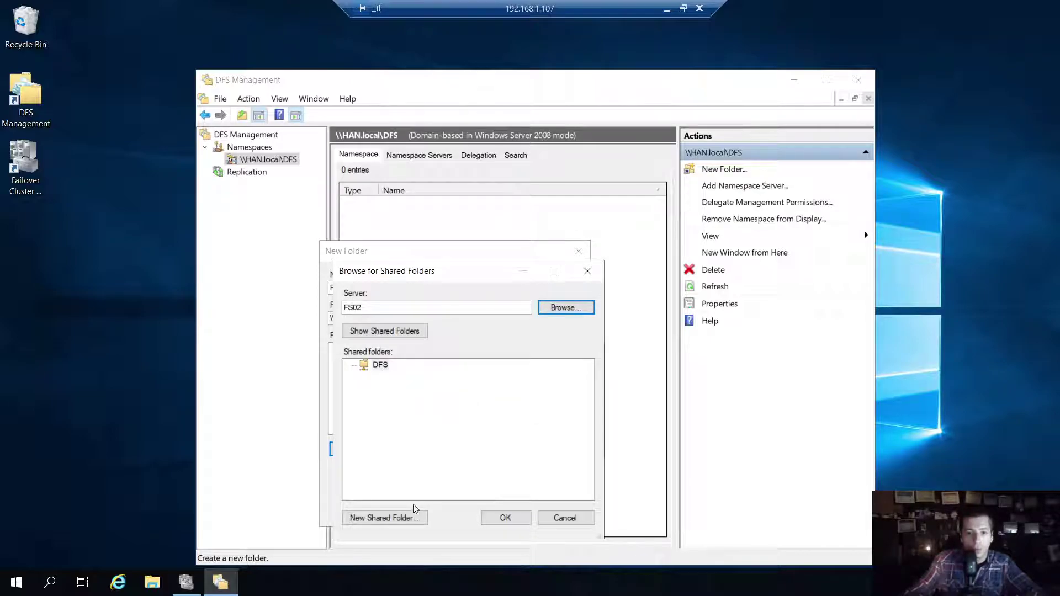
left_click(407, 330)
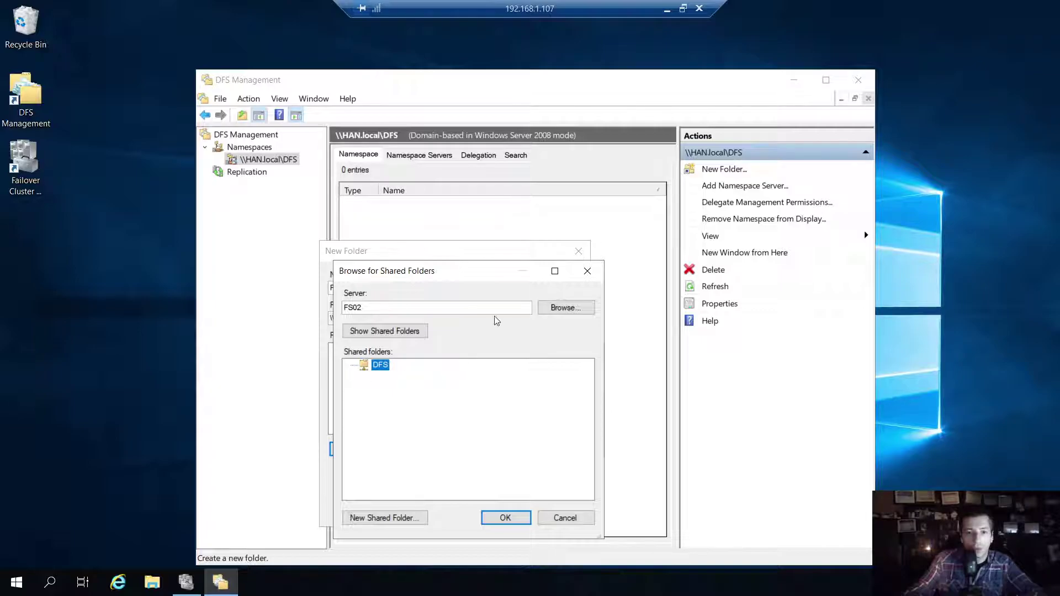
left_click_drag(466, 275, 478, 216)
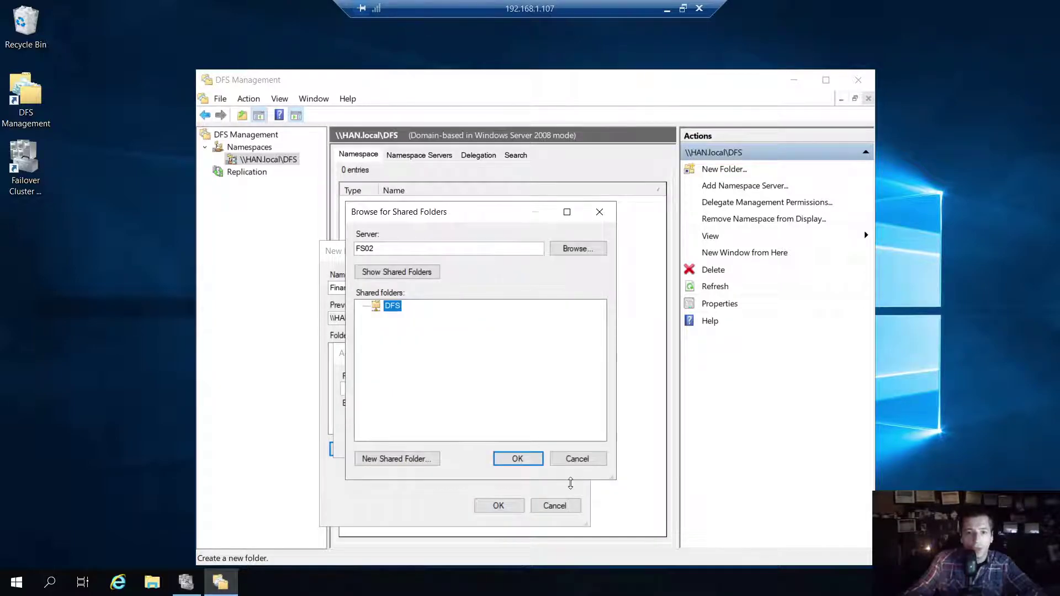
left_click(575, 459)
Open the Finance folder inside SHARE on \\fscl001 and copy its network path.
left_click(464, 389)
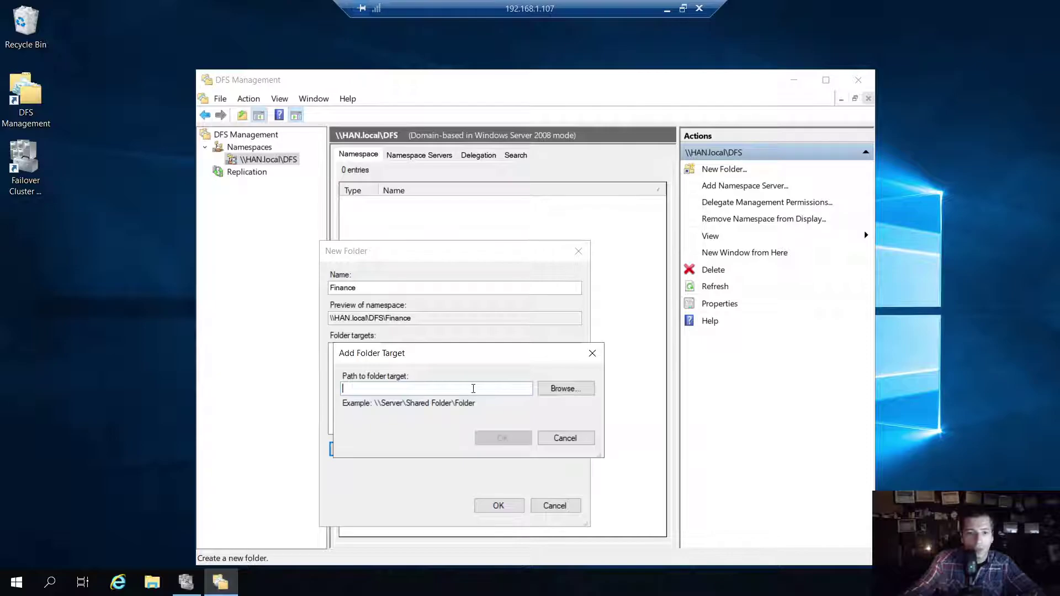
key("super+r")
type("\\fscl001")
key("Return")
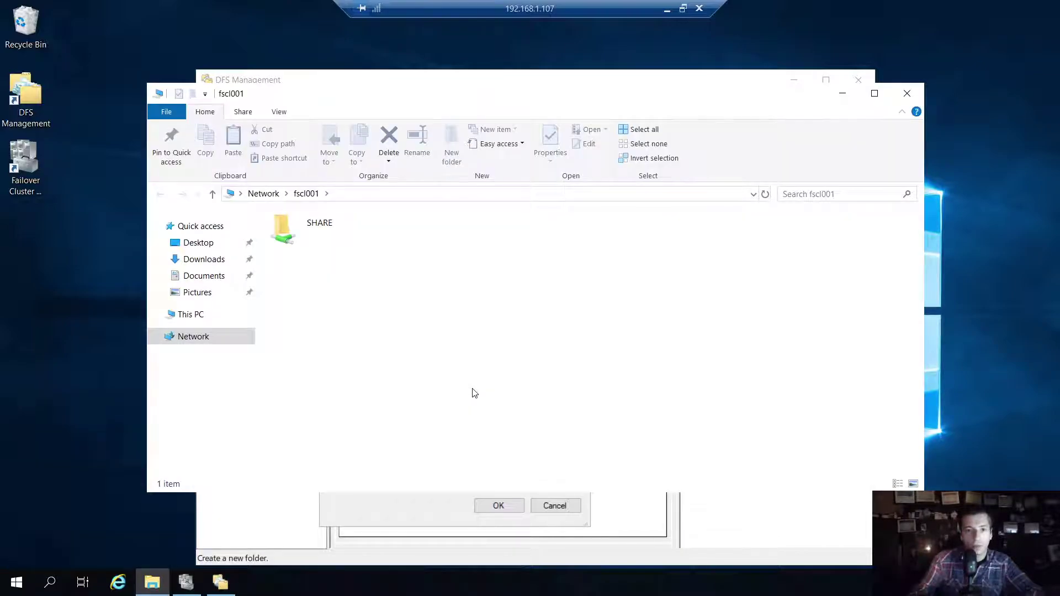
double_click(309, 228)
double_click(325, 254)
left_click(424, 194)
right_click(424, 195)
key("ctrl+c")
left_click(482, 218)
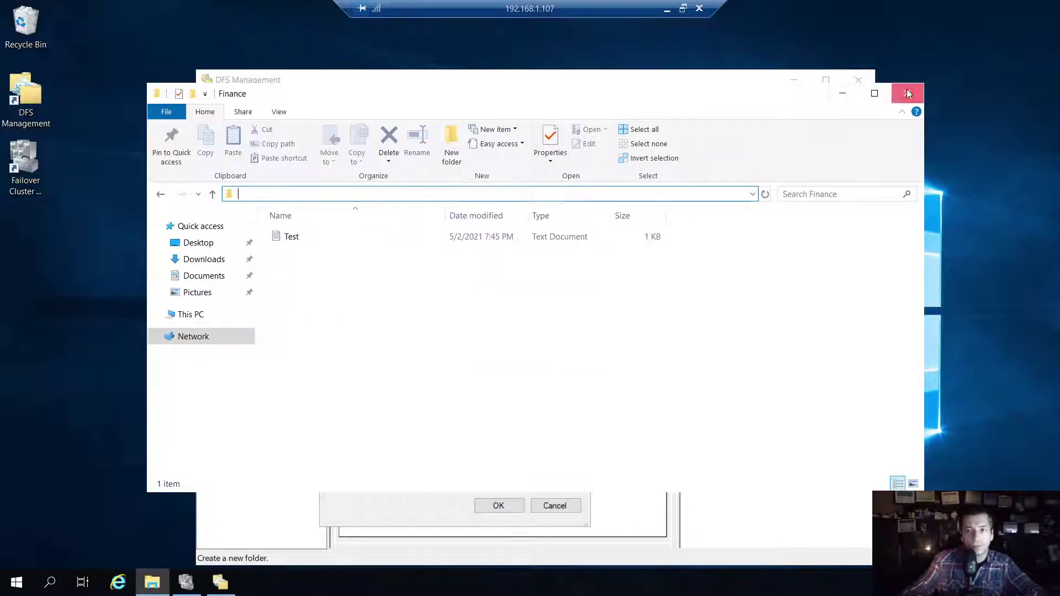
Add \\fscl001\SHARE\Finance as the folder target and create the Finance namespace folder.
left_click(842, 93)
left_click(417, 389)
key("ctrl+v")
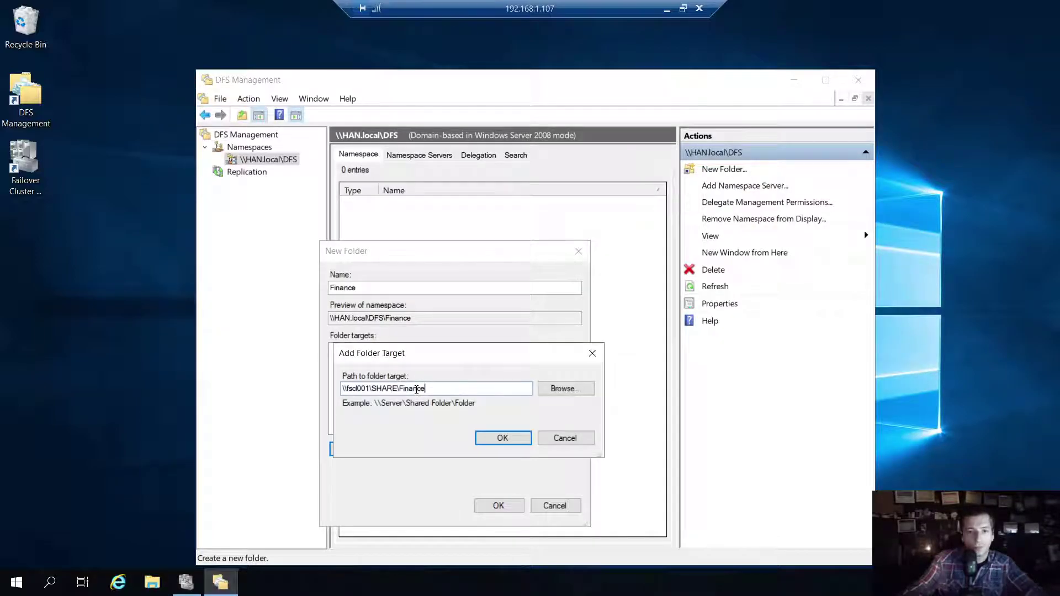
left_click(500, 438)
left_click(511, 503)
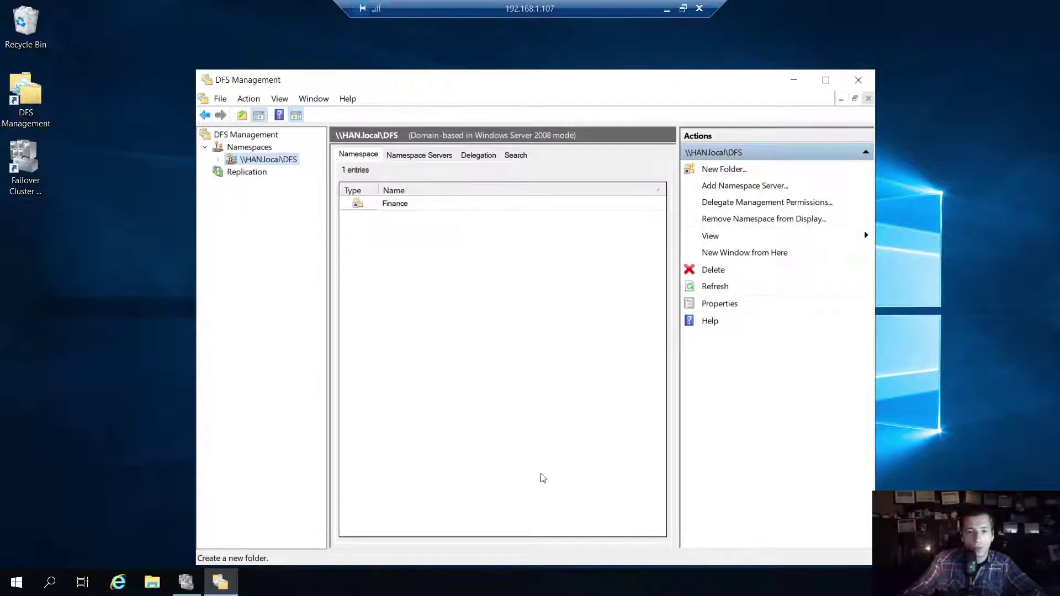
Review the DFS namespace's servers and delegation and the Finance folder's targets, and return to the namespace.
left_click(399, 203)
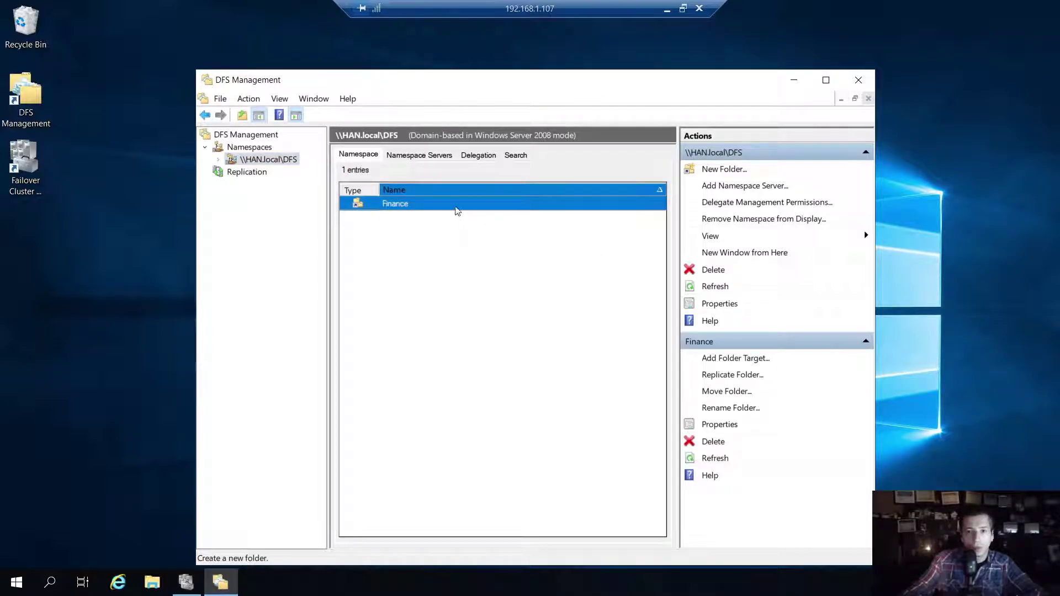
left_click(427, 157)
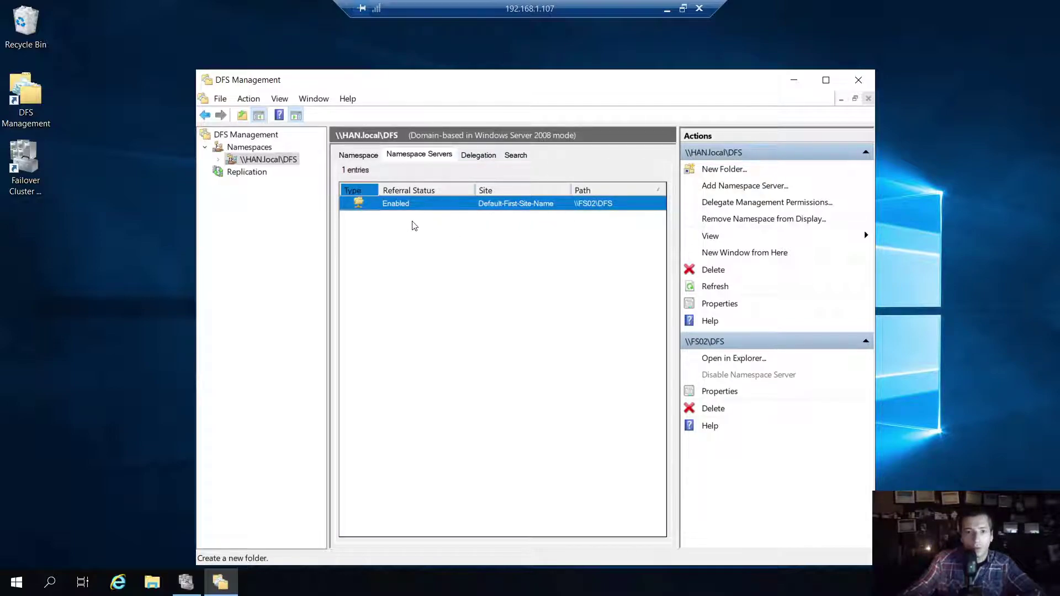
left_click(475, 157)
left_click(358, 155)
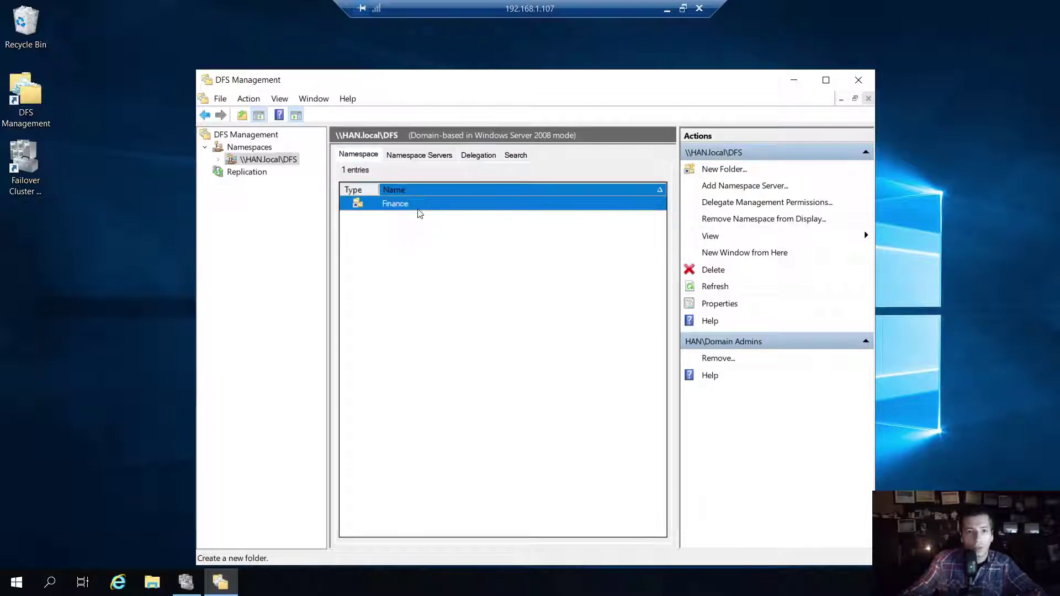
double_click(392, 208)
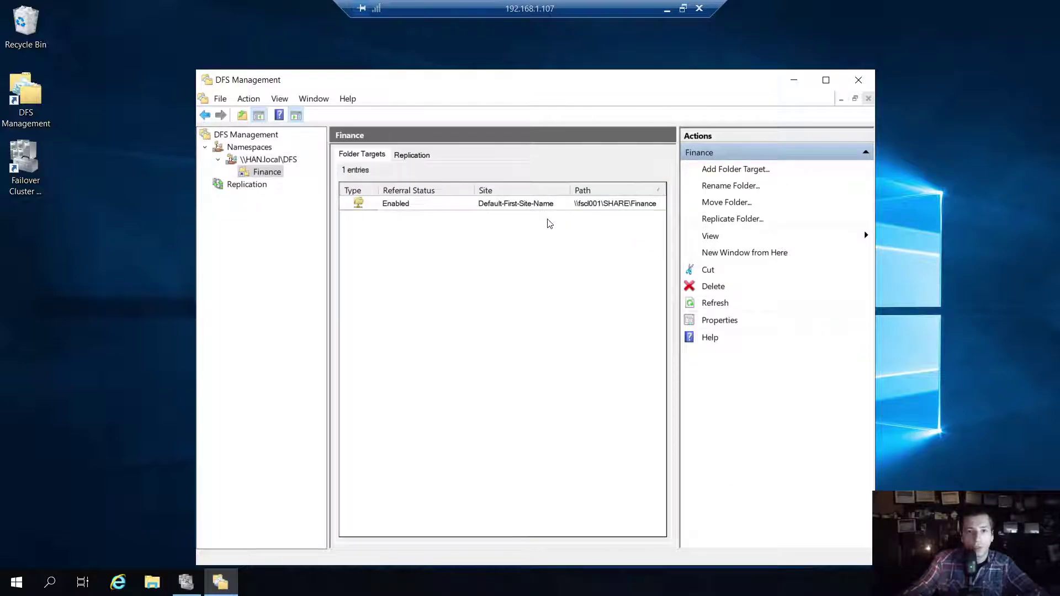
left_click(568, 208)
left_click(274, 162)
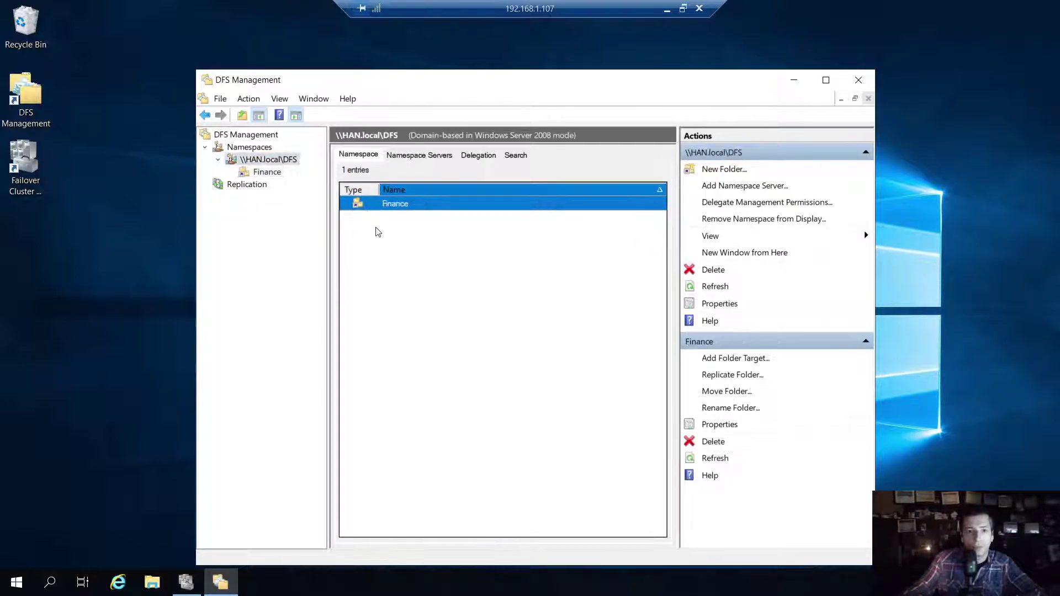
Switch to the ClientWin10-0011 console, maximize the dfs window and open its Finance folder.
left_click(667, 9)
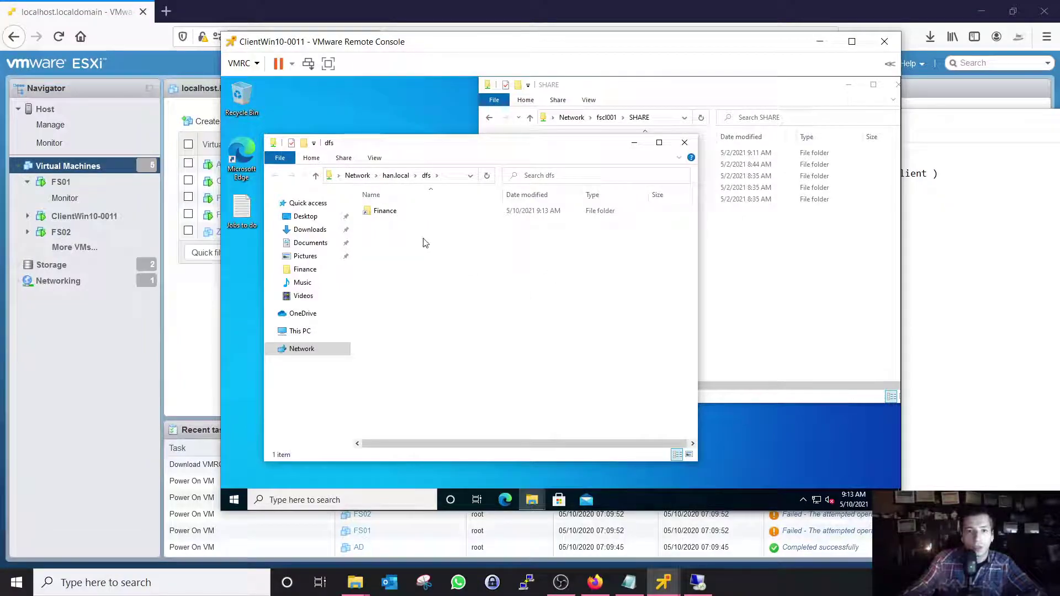
left_click(658, 142)
double_click(347, 153)
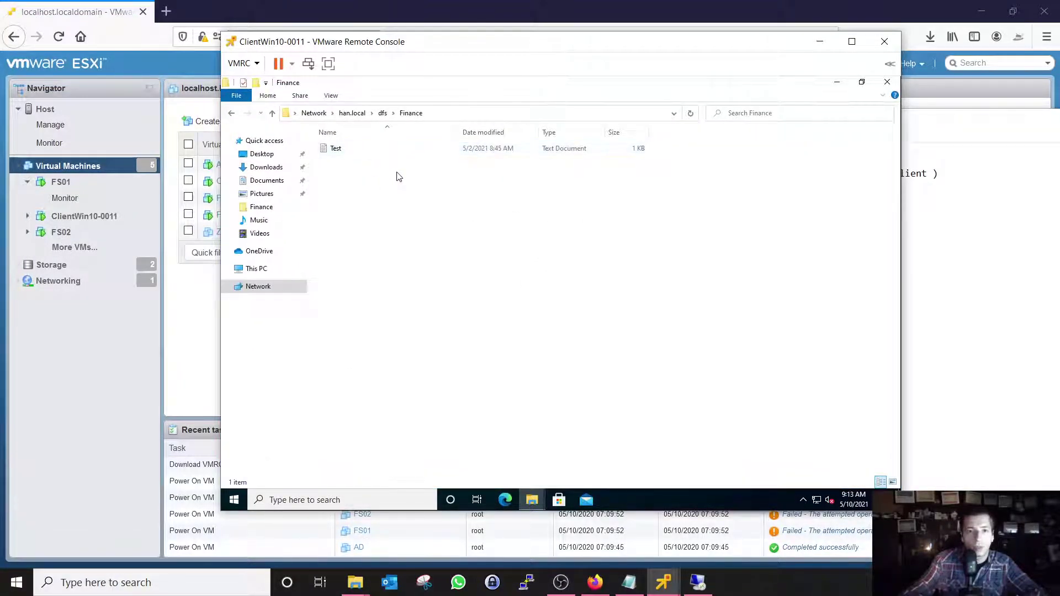
Open the Test document in the Finance folder, add a new line reading qdqwd and close the document.
double_click(360, 149)
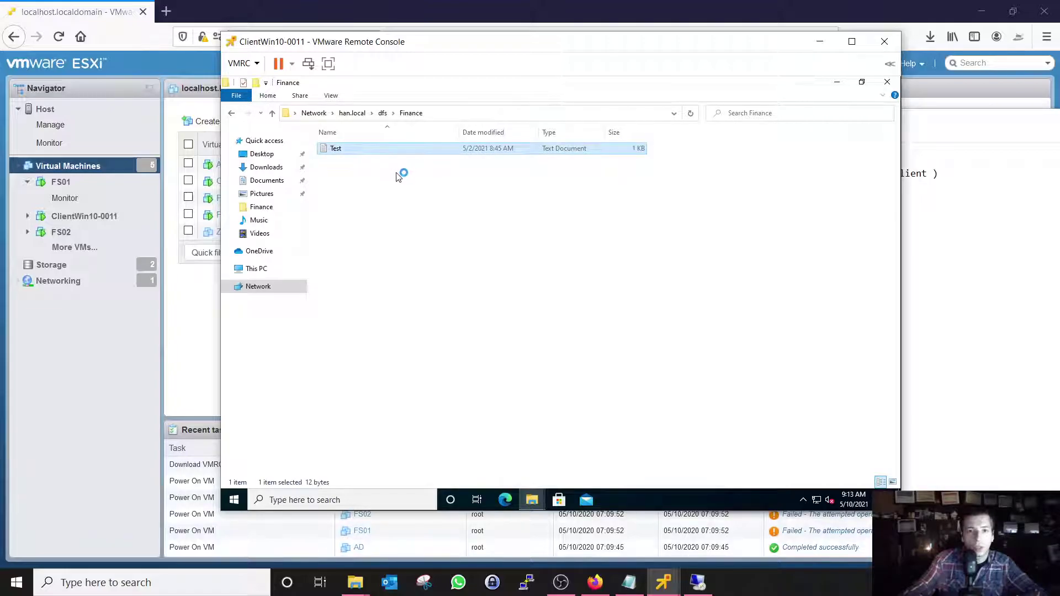
key("End")
key("Return")
type("qdqwd")
left_click(786, 156)
left_click(530, 294)
Return to the dfs folder, close its window and refresh the client's desktop.
left_click(383, 113)
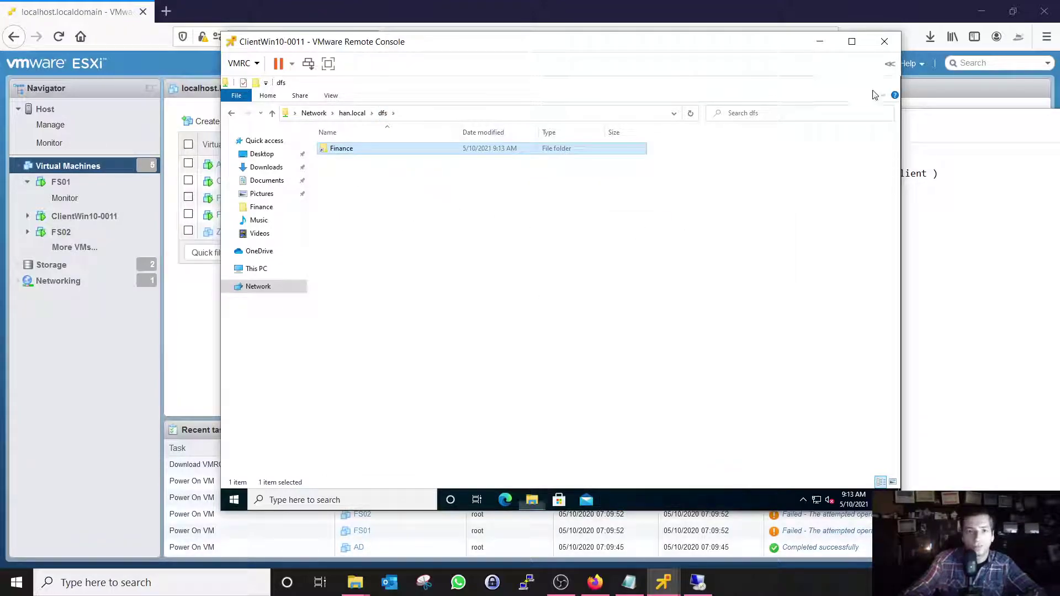
left_click(881, 88)
left_click(373, 293)
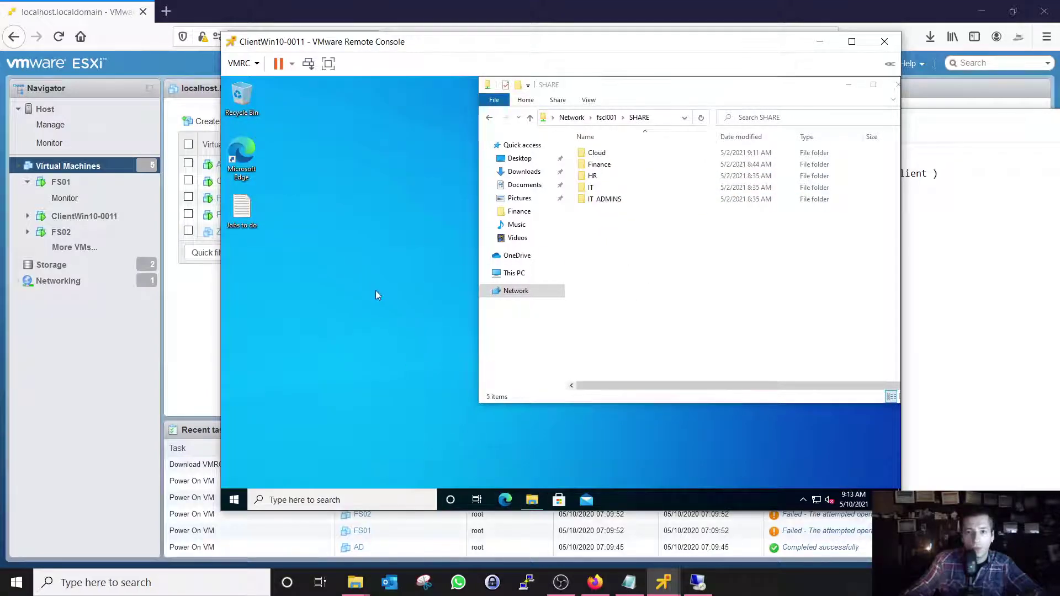
right_click(337, 265)
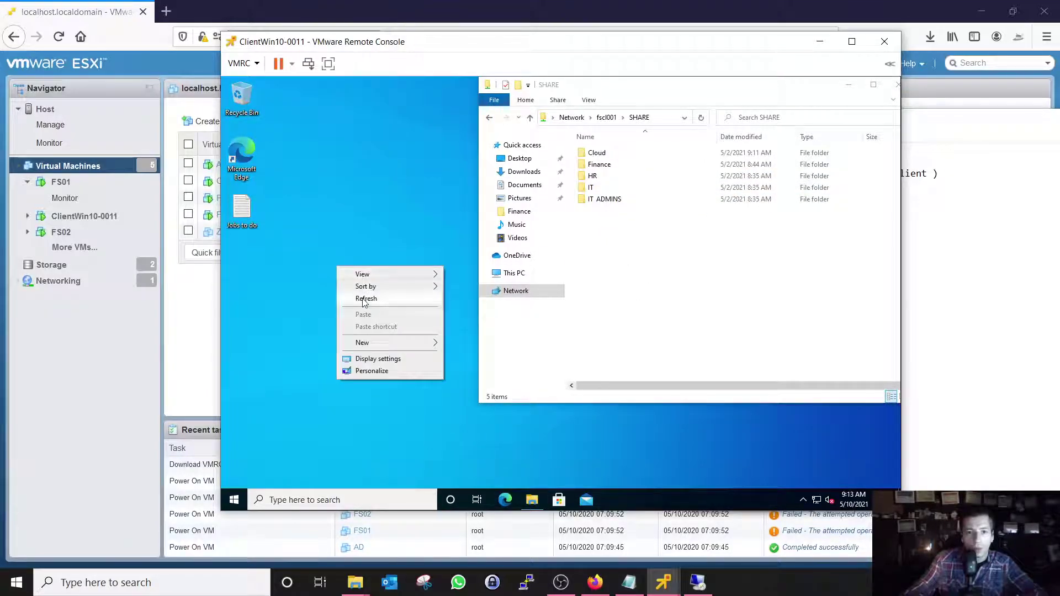
left_click(365, 299)
Move the SHARE window toward the middle of the desktop, highlight its network path and close the window.
left_click_drag(784, 89, 678, 118)
left_click(567, 148)
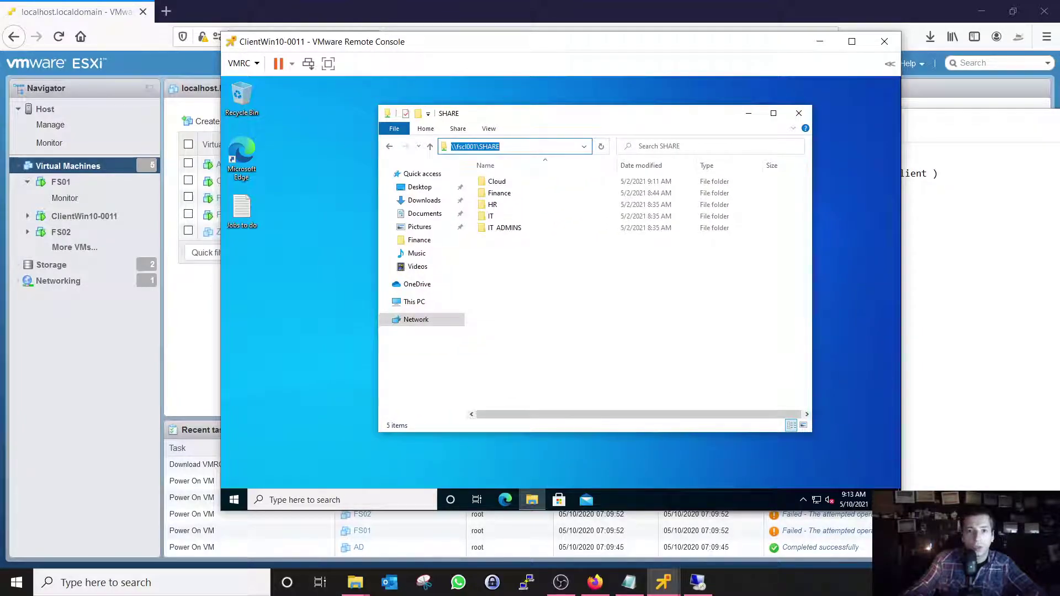
key("End")
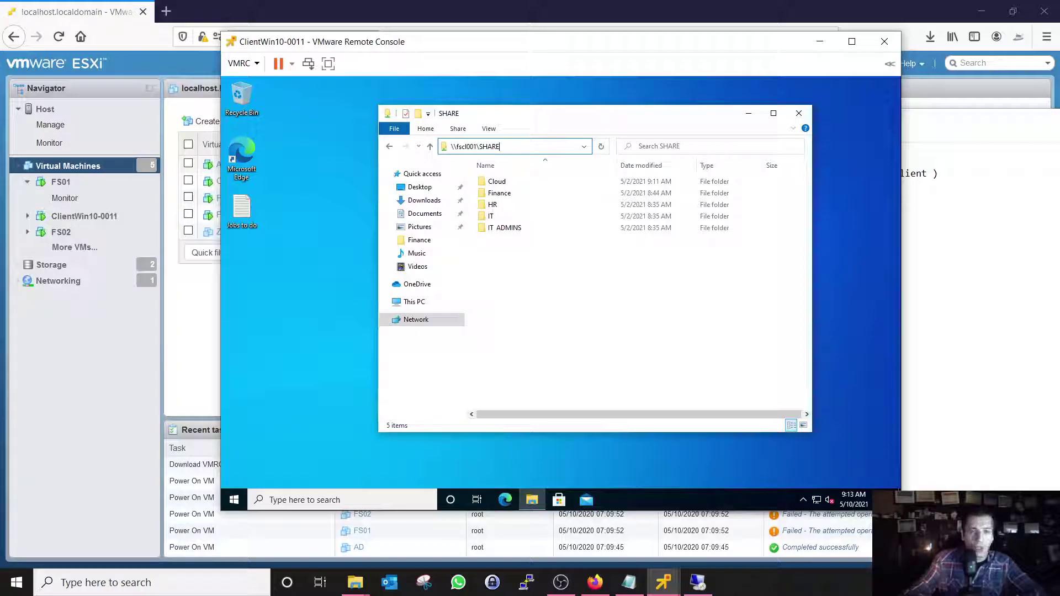
key("shift+Left")
key("shift+Left")
key("shift+Left")
key("shift+Left")
key("shift+Left")
key("shift+Left")
key("shift+Left")
key("shift+Left")
key("shift+Left")
key("shift+Left")
key("shift+Left")
key("shift+Left")
key("shift+Left")
key("shift+Left")
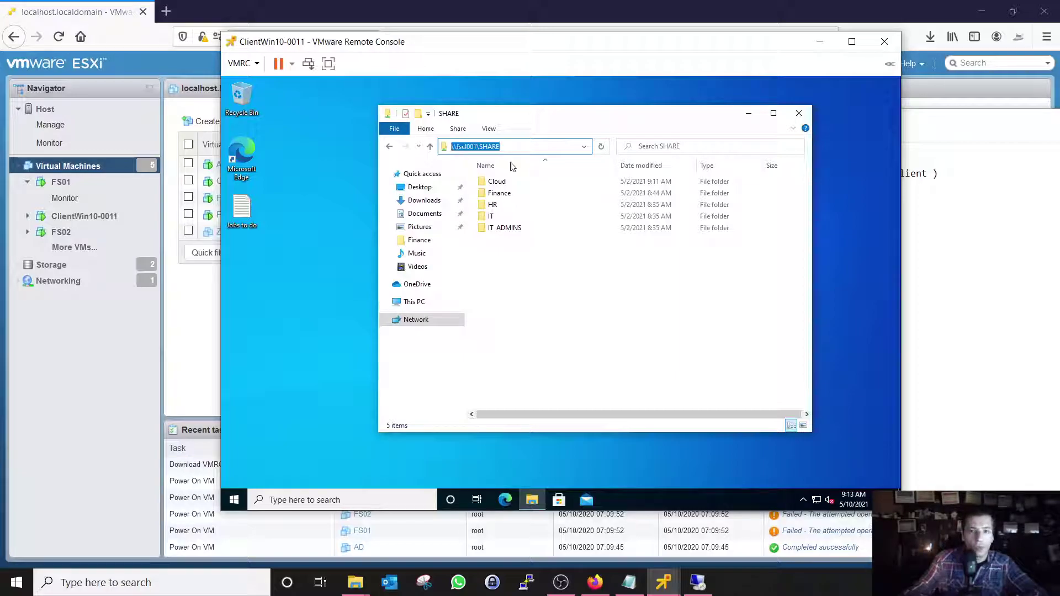
left_click(798, 114)
Open \\fscl001\share with the Run command on the client and move its window slightly aside.
left_click(242, 498)
type("r")
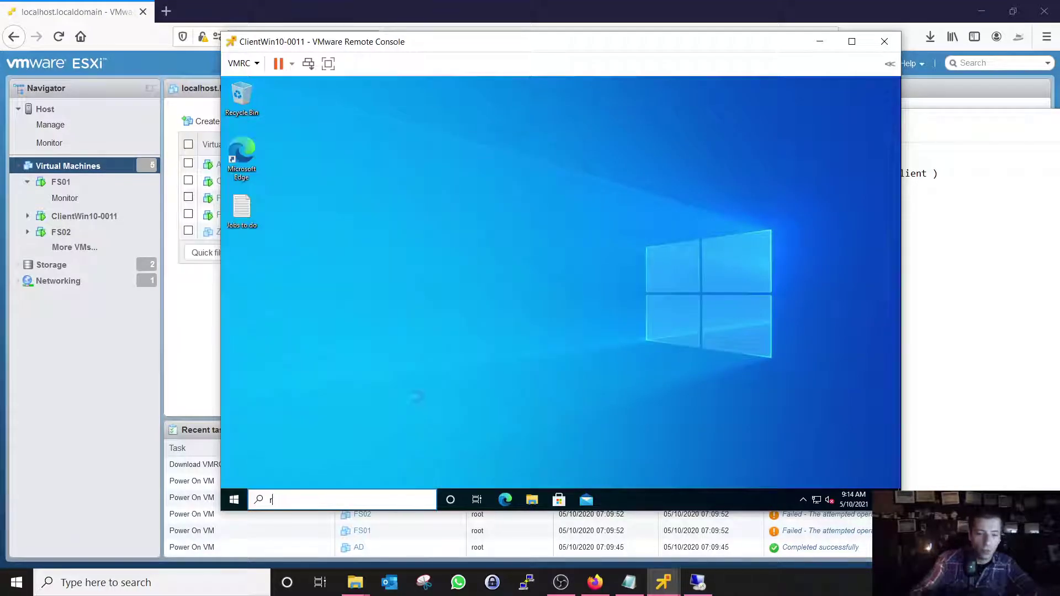
type("un")
key("Return")
type("\\\\fsc")
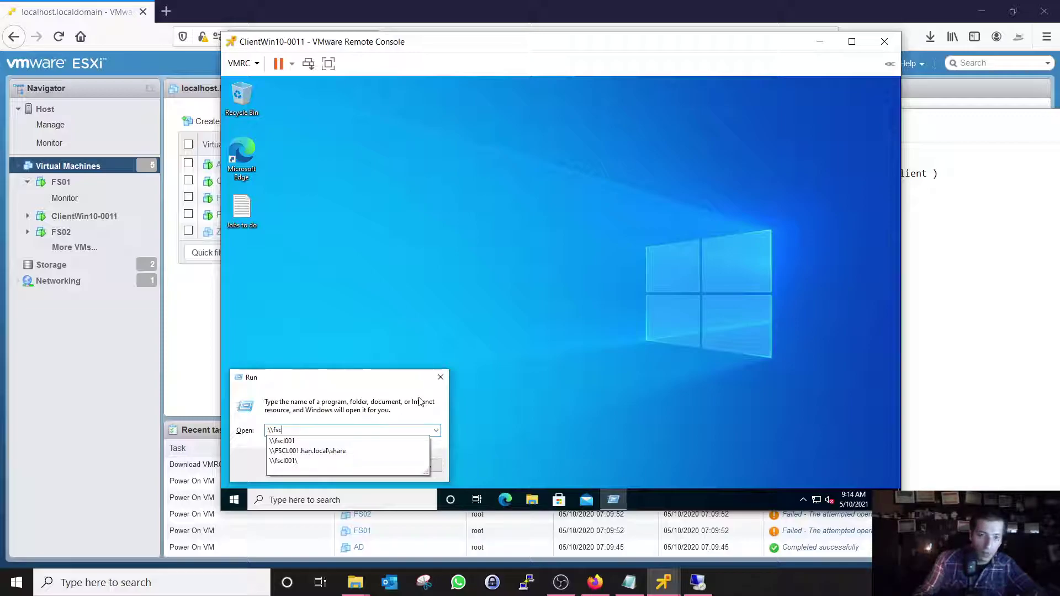
type("l001")
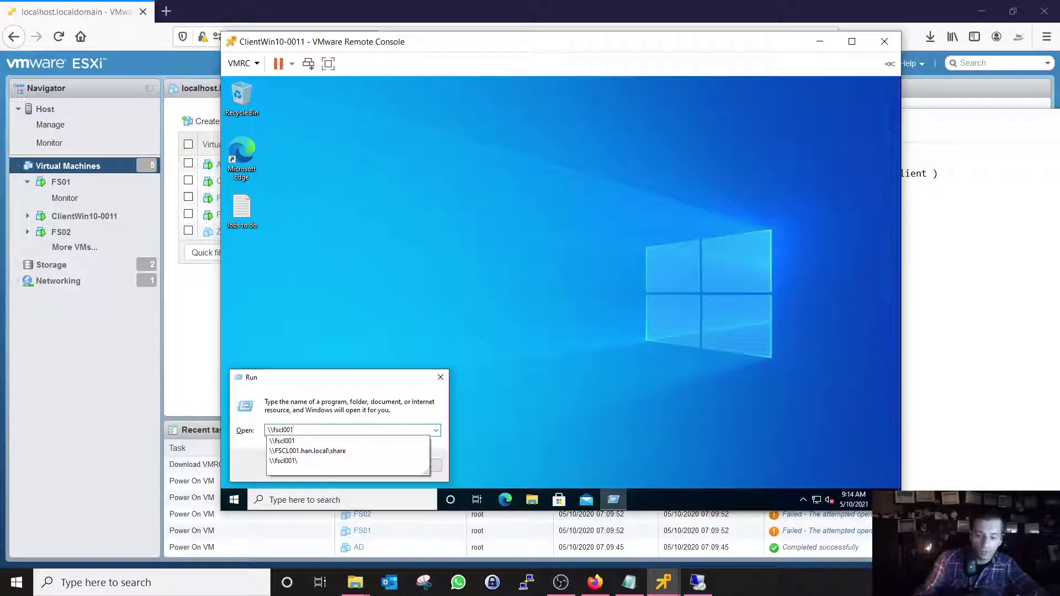
type("\\share")
key("Return")
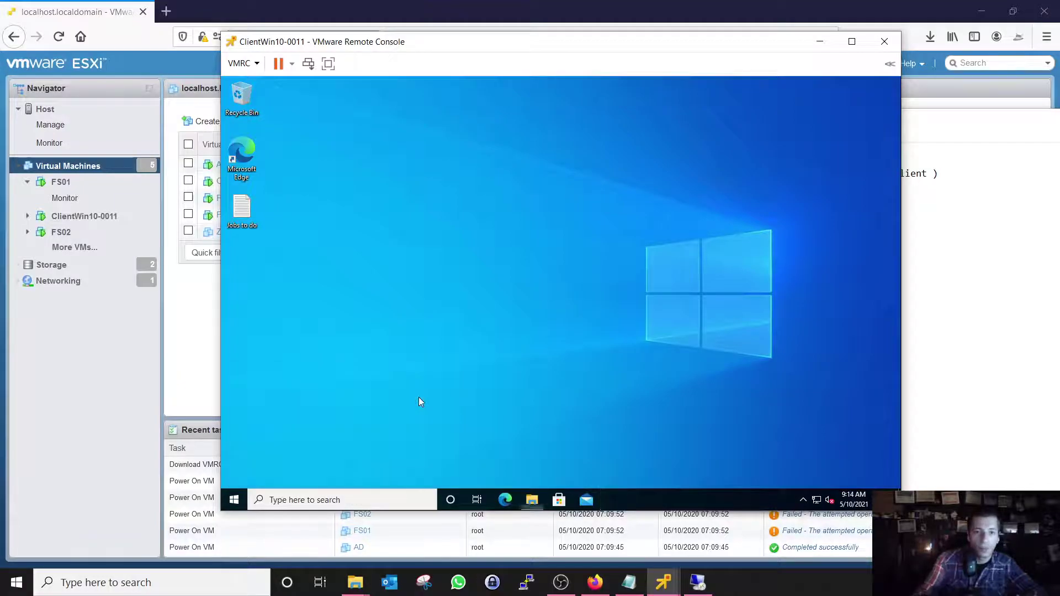
left_click_drag(488, 172, 511, 275)
left_click(552, 298)
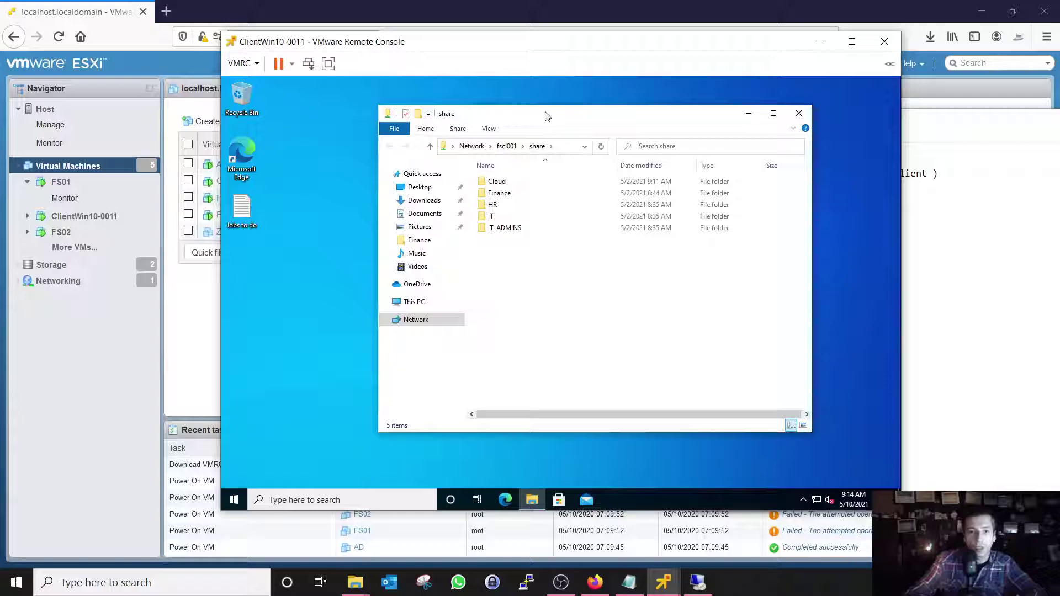
left_click_drag(540, 116, 573, 116)
Open \\han.local\dfs with the Run command and move its window so the share window stays partly visible.
left_click(233, 500)
type("run")
key("Return")
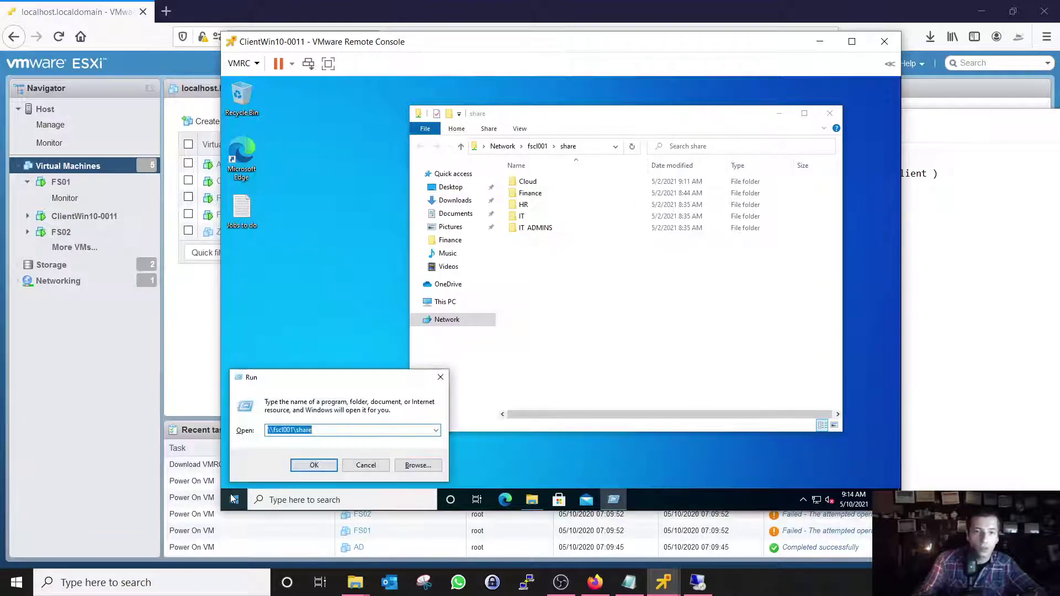
type("\\\\")
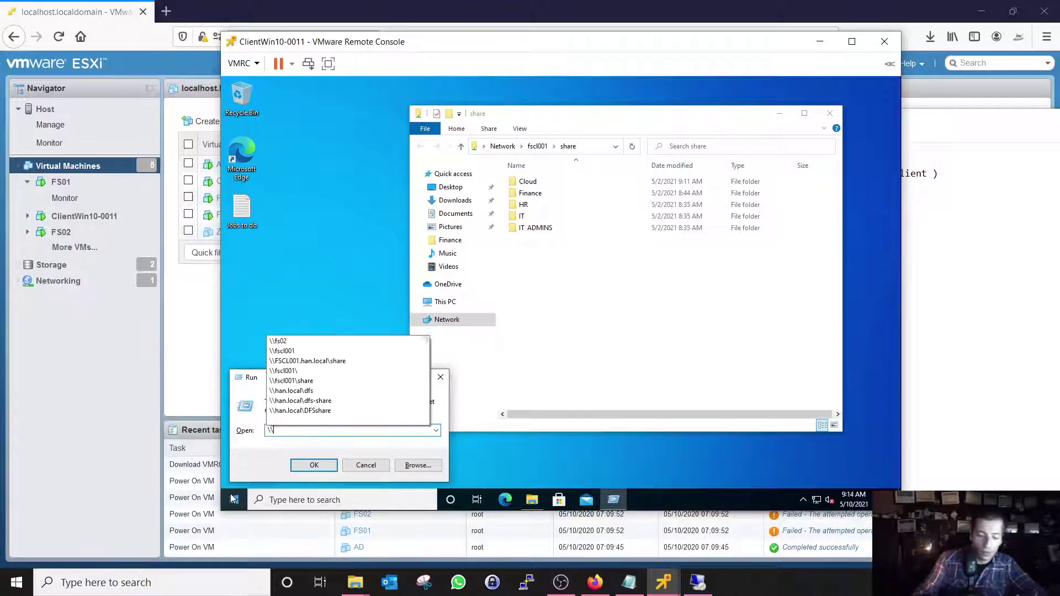
type("han")
key("Down")
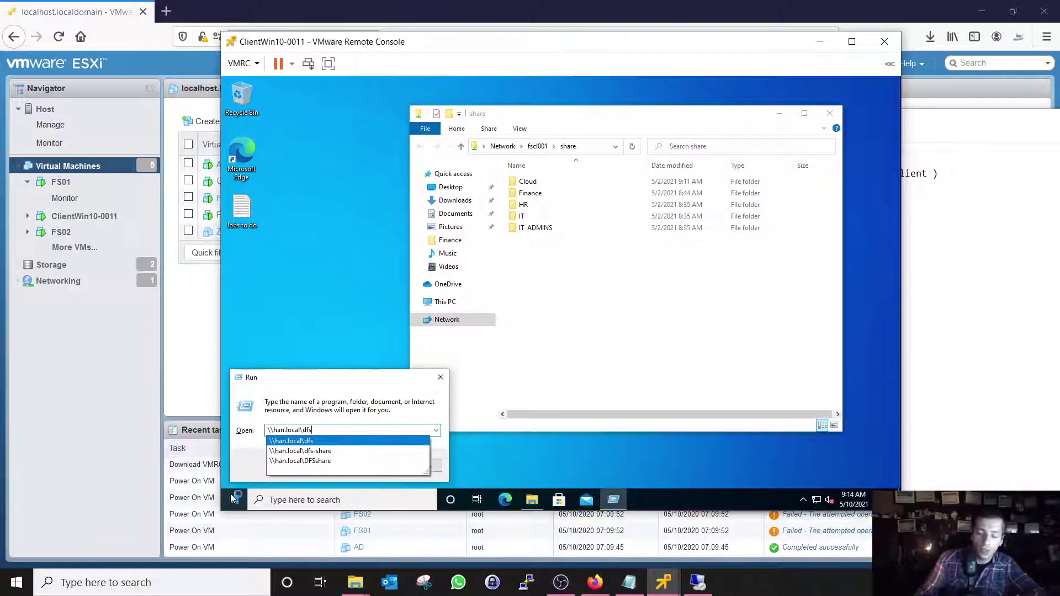
key("Return")
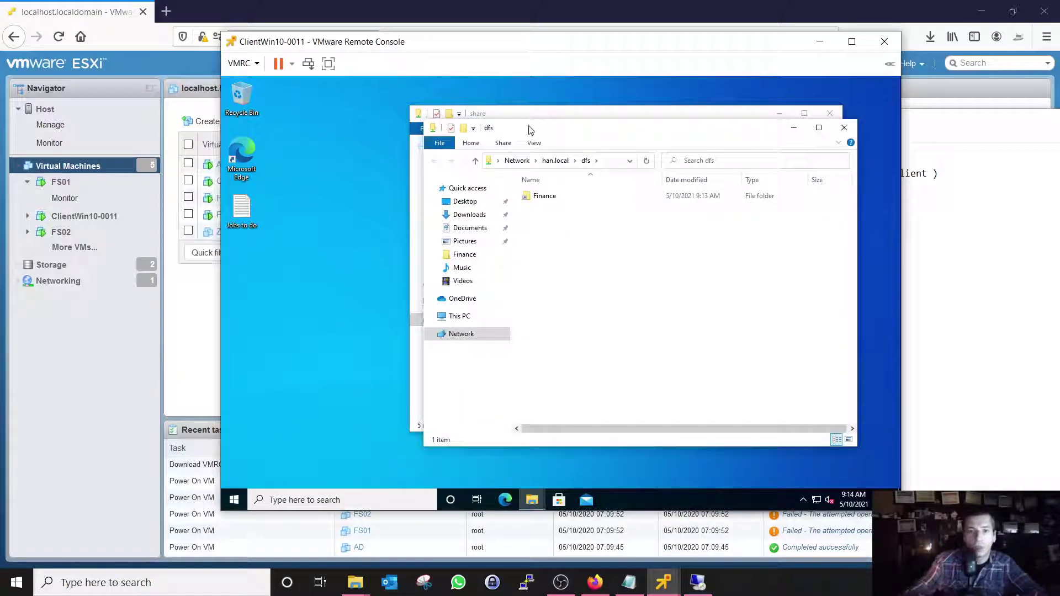
left_click_drag(529, 130, 368, 171)
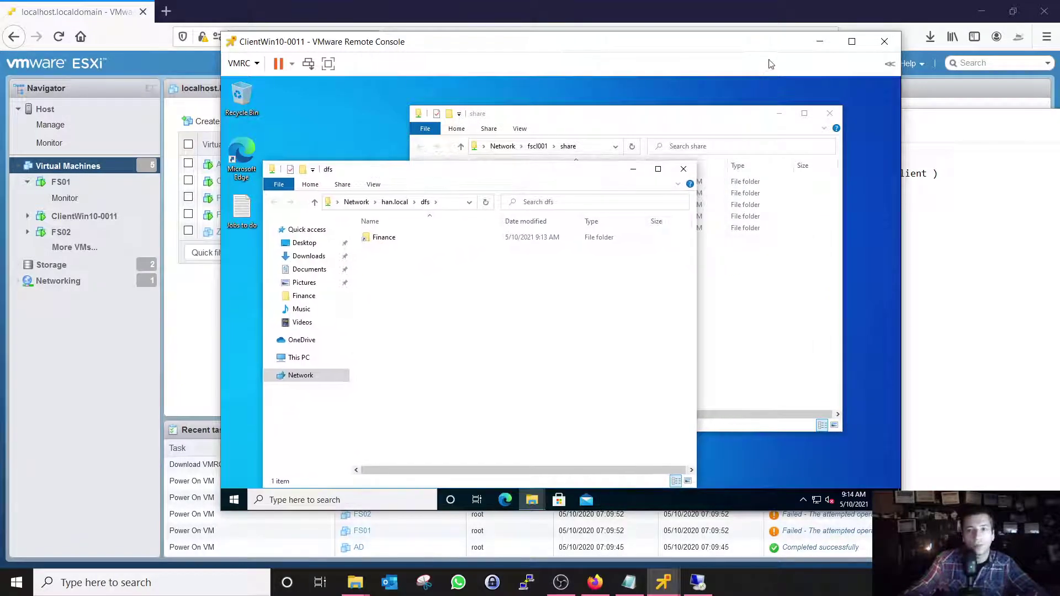
Minimize the client console, switch to the 192.168.1.107 remote session and open the IT folder inside \\fscl001\SHARE.
left_click(820, 42)
left_click(665, 583)
left_click(267, 172)
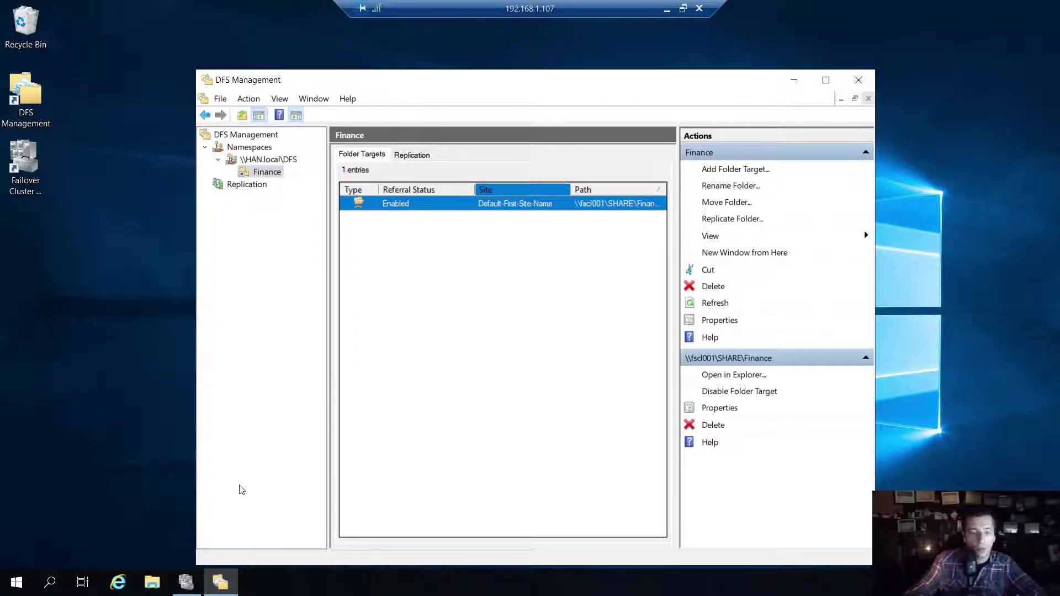
key("super+r")
left_click(105, 538)
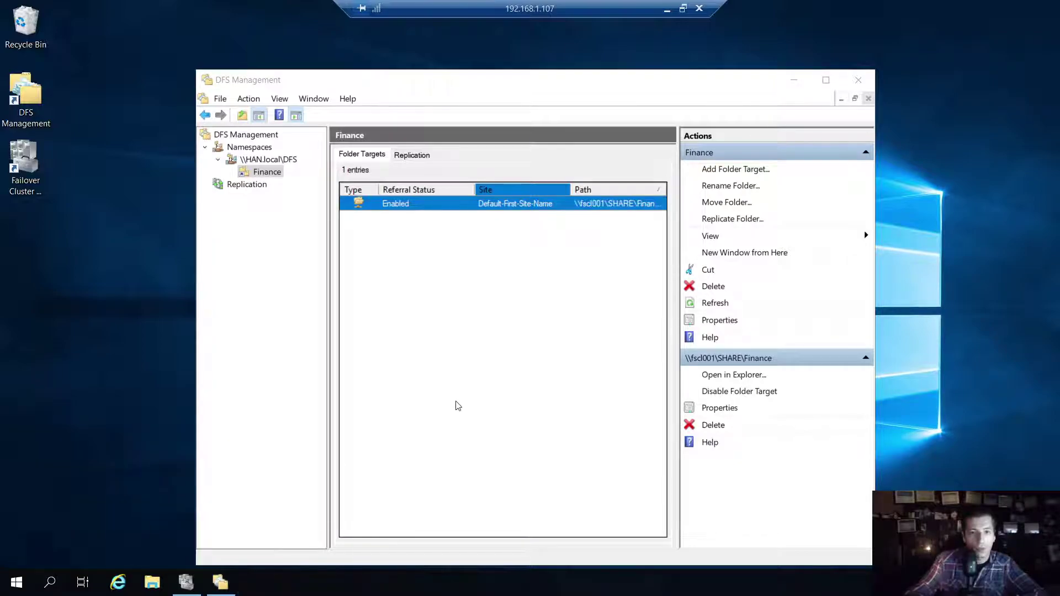
double_click(315, 239)
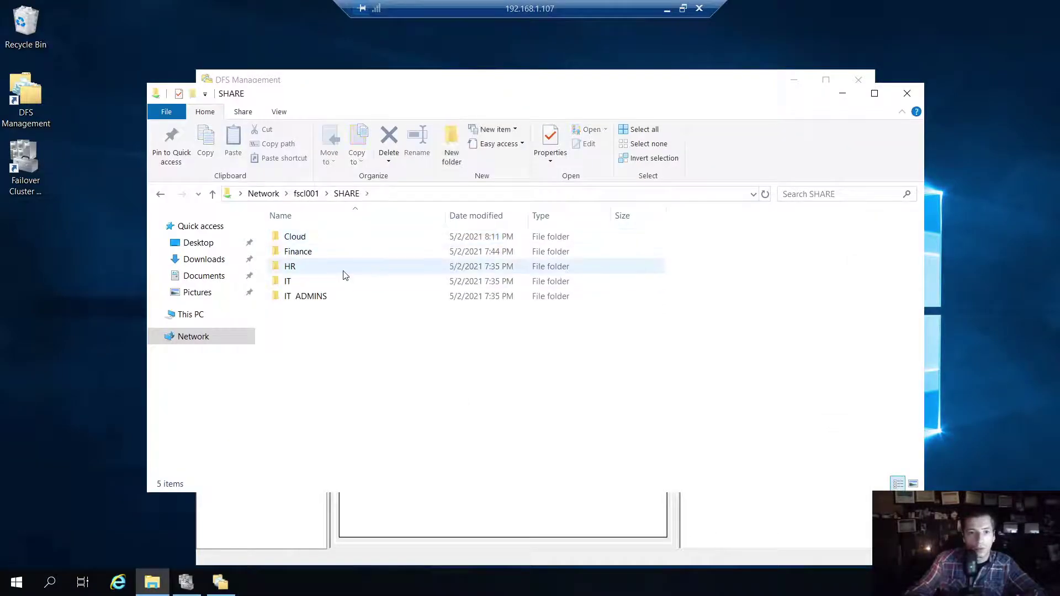
double_click(288, 281)
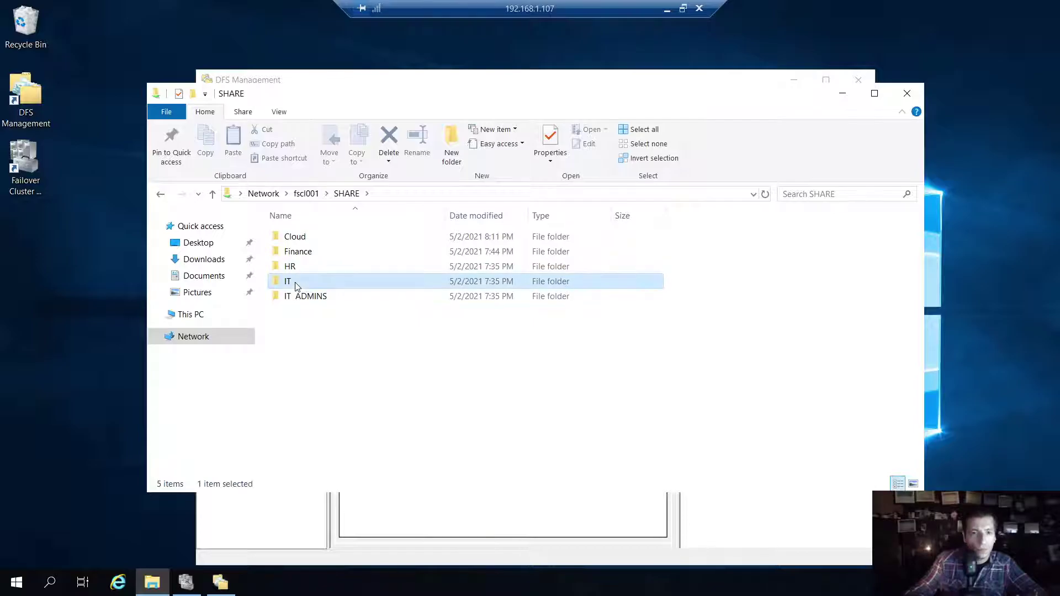
Put the IT folder's full network path on the clipboard, close its window and return to DFS Management.
left_click(439, 194)
right_click(436, 197)
left_click(461, 221)
left_click(907, 93)
left_click(541, 284)
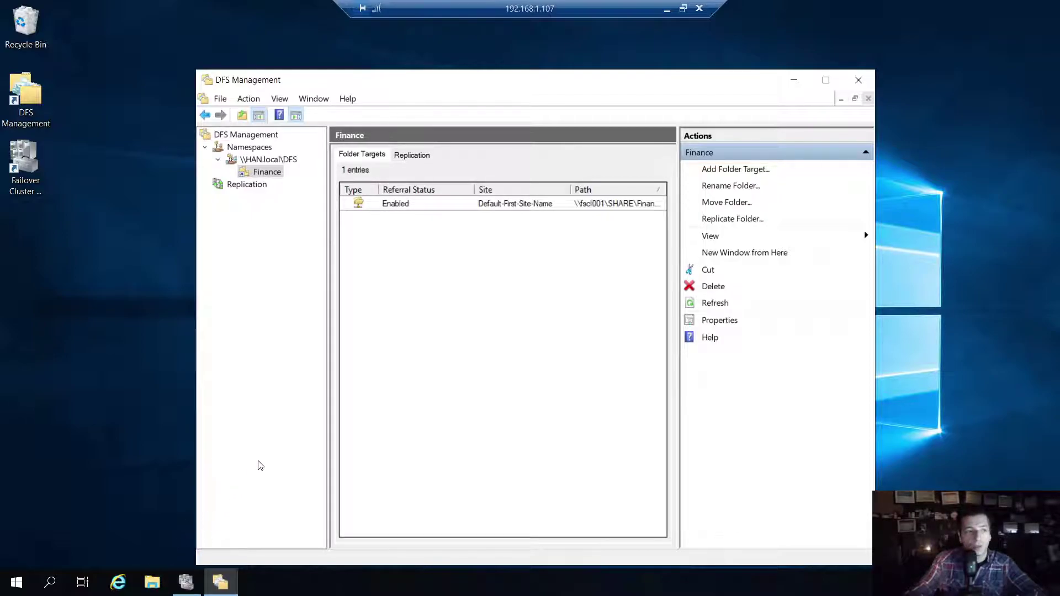
Bring up Failover Cluster Manager and open the FS DATA (F:) drive in File Explorer.
left_click(186, 582)
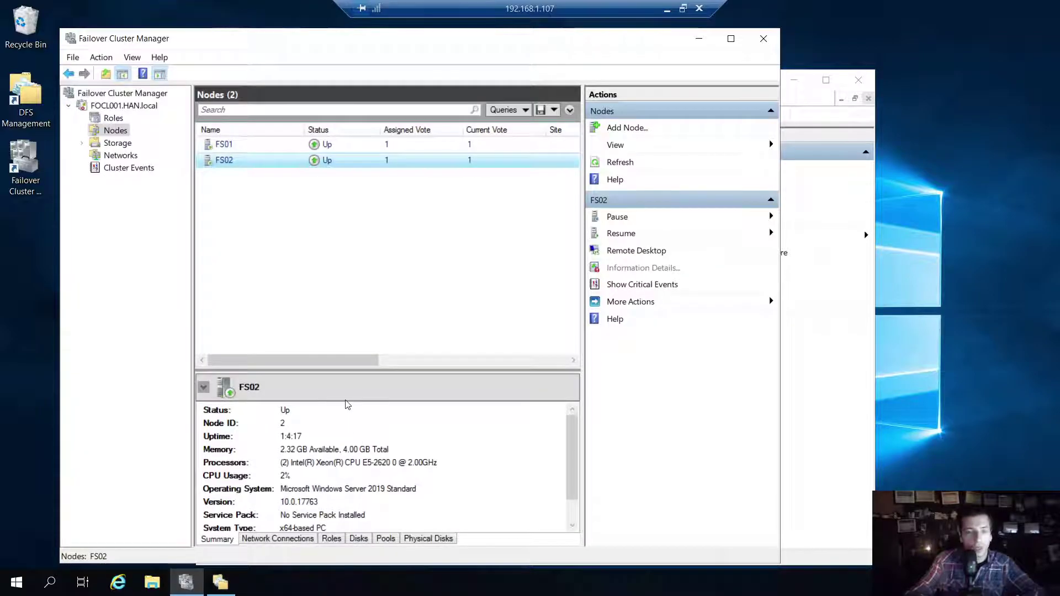
key("super+e")
left_click(211, 316)
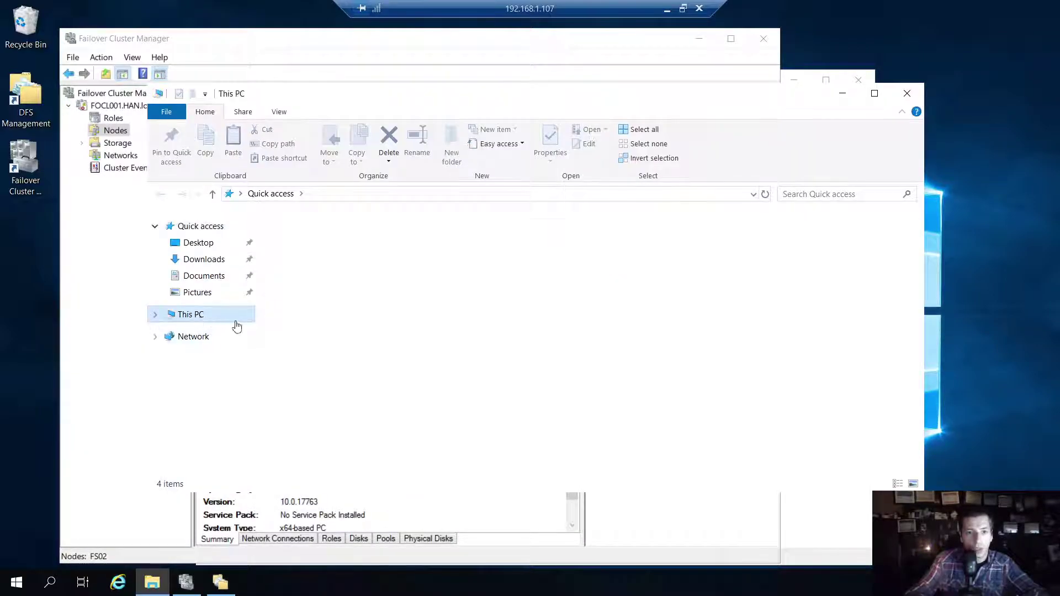
double_click(698, 386)
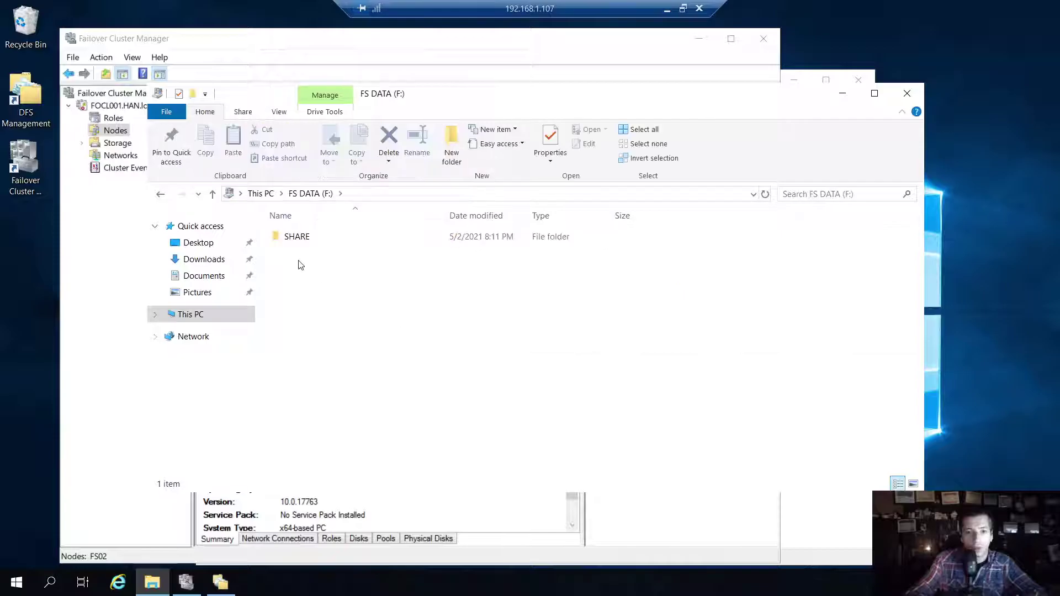
left_click(297, 247)
key("Return")
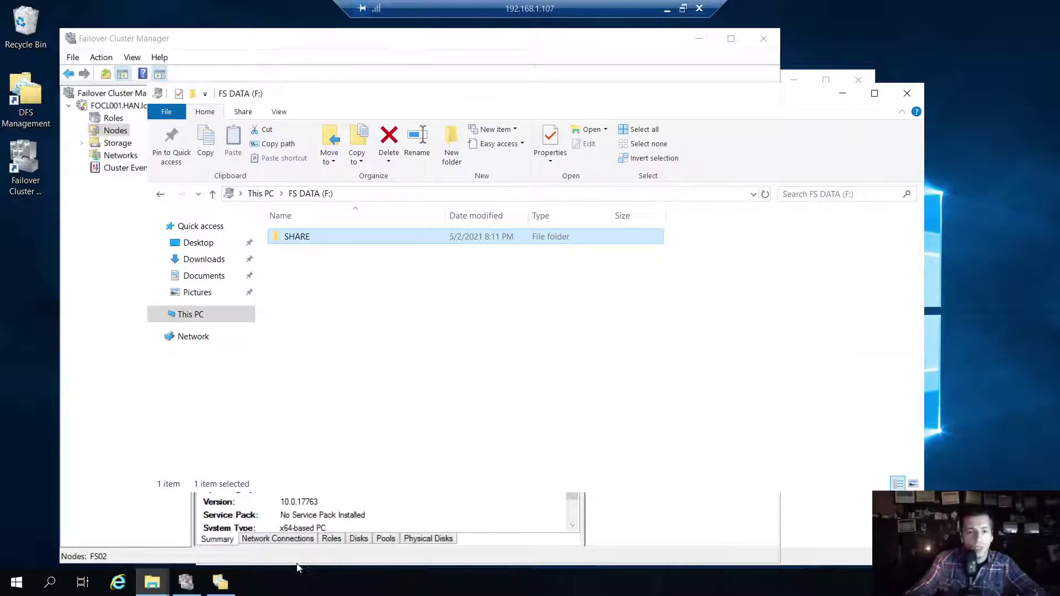
Minimize DFS Management and open the SHARE folder on FS DATA (F:), selecting its IT folder.
left_click(220, 582)
left_click(794, 80)
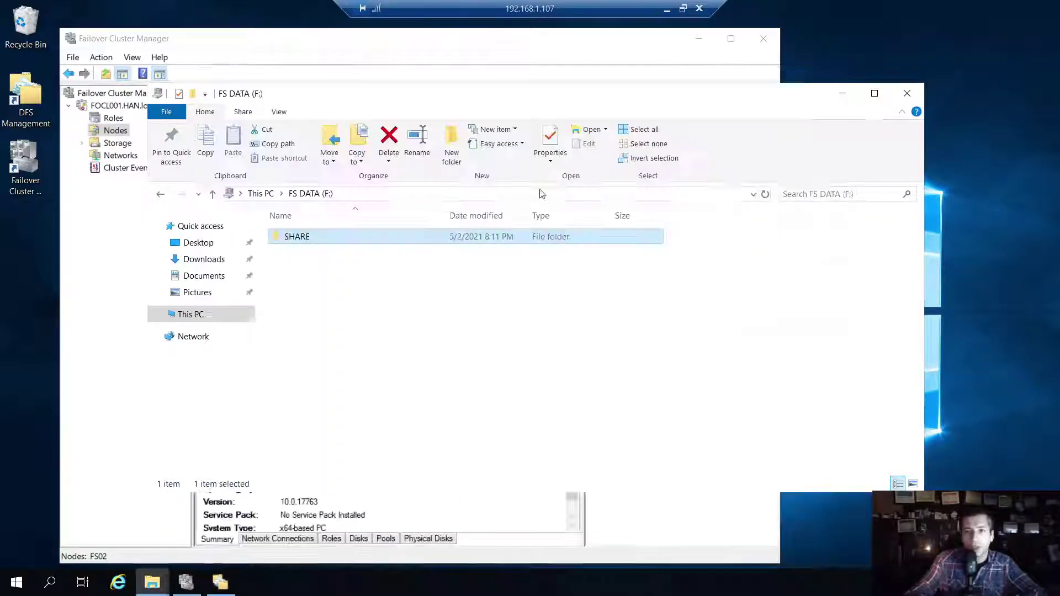
double_click(305, 239)
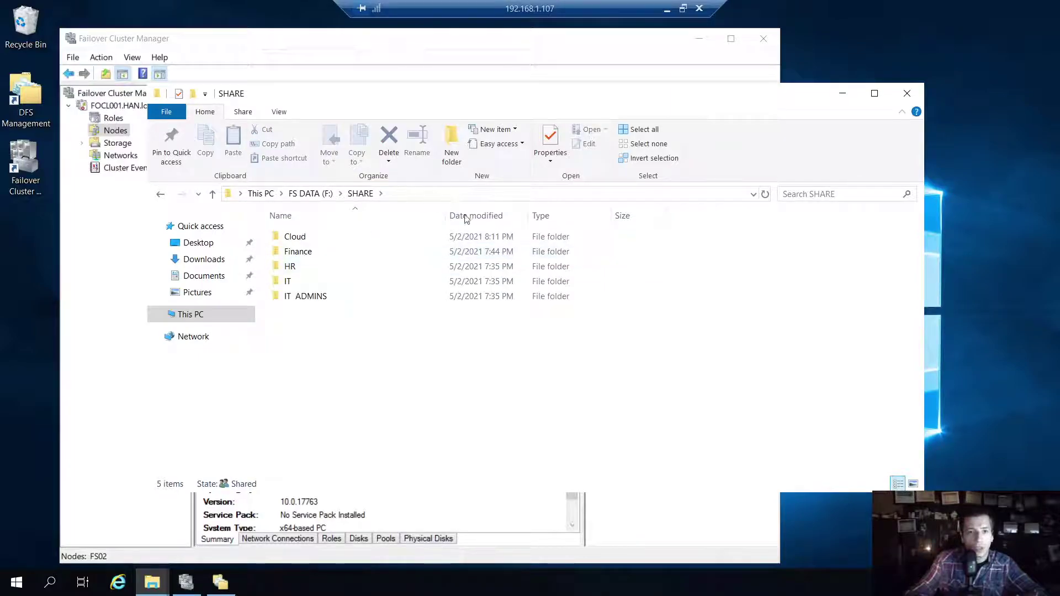
left_click(329, 280)
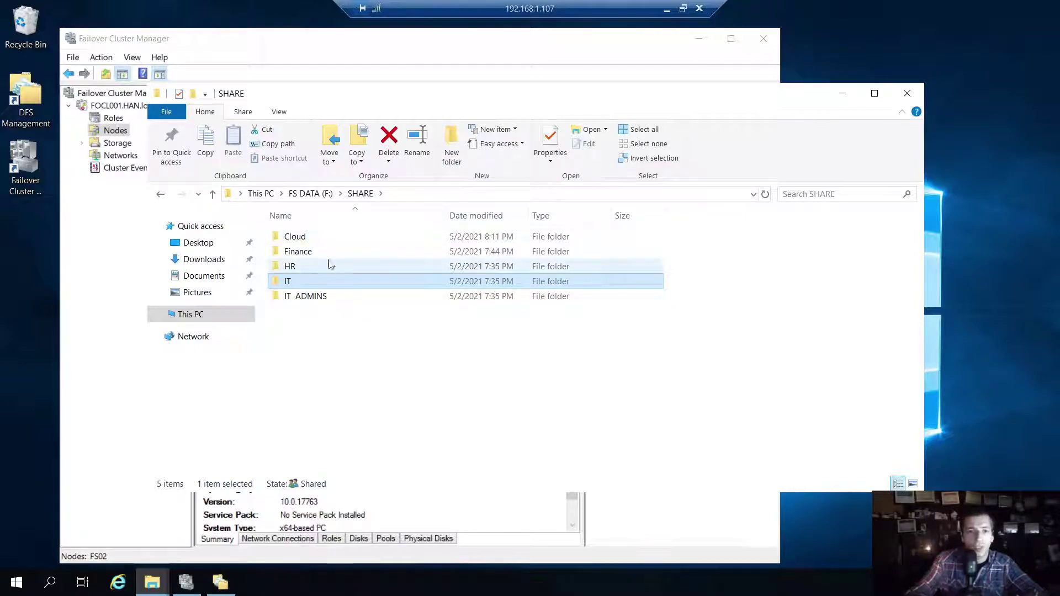
Go back up to This PC, then close File Explorer and Failover Cluster Manager, declining to empty the F: Recycle Bin.
left_click(302, 196)
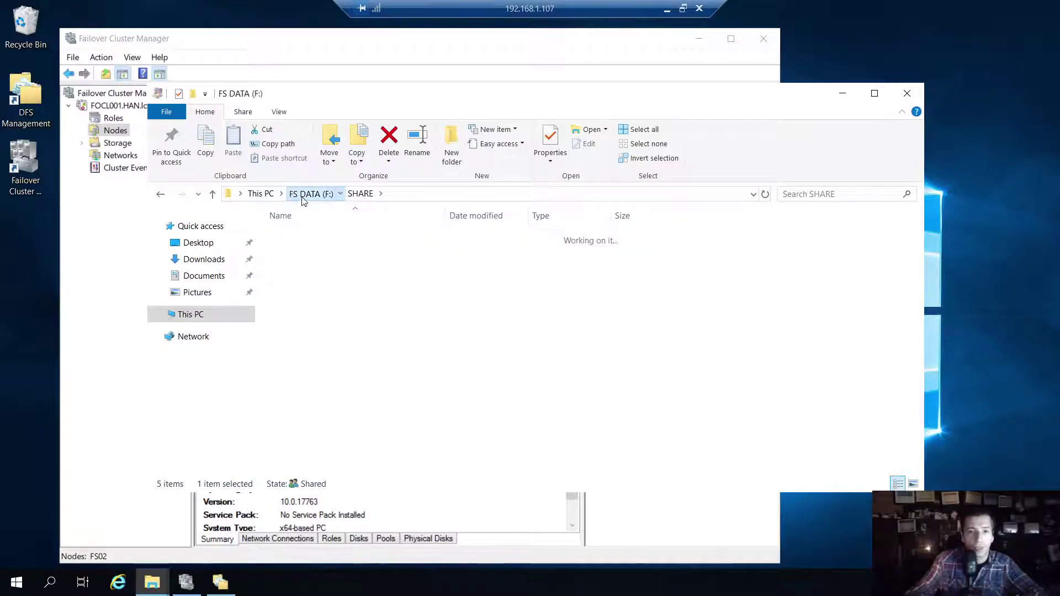
left_click(263, 195)
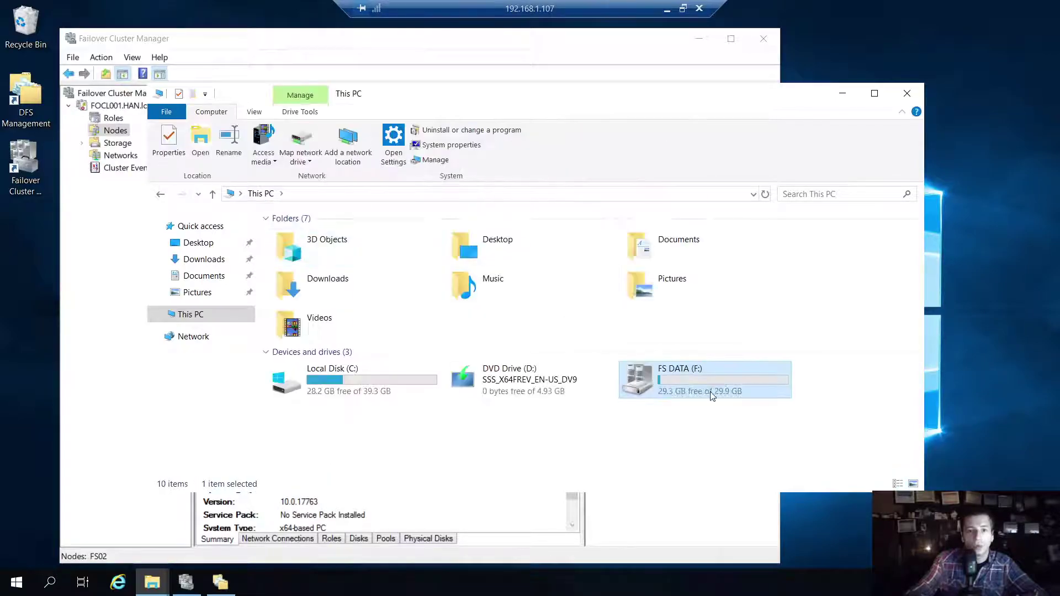
left_click(907, 92)
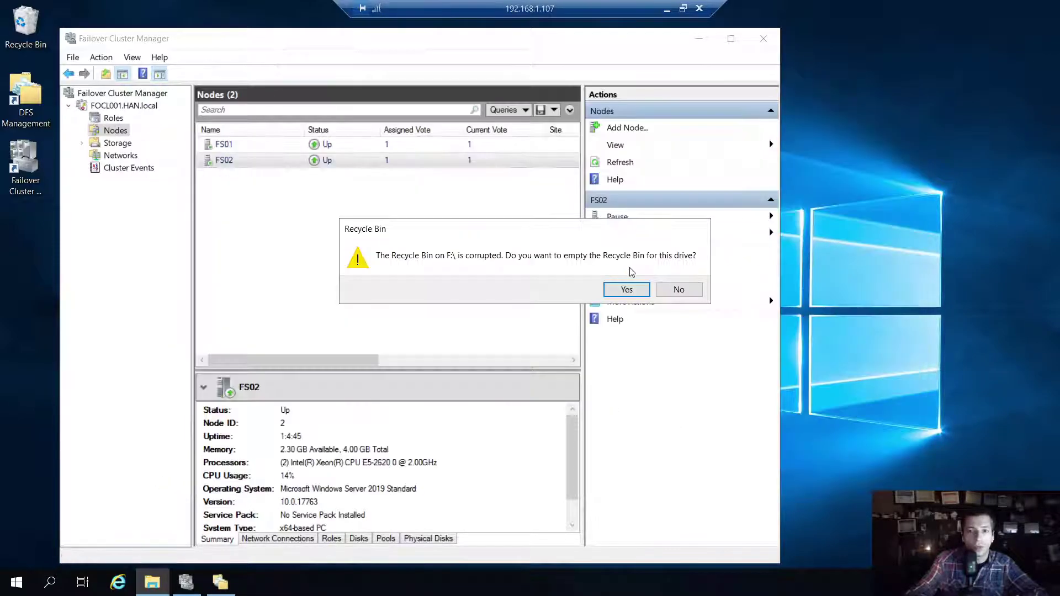
left_click(679, 289)
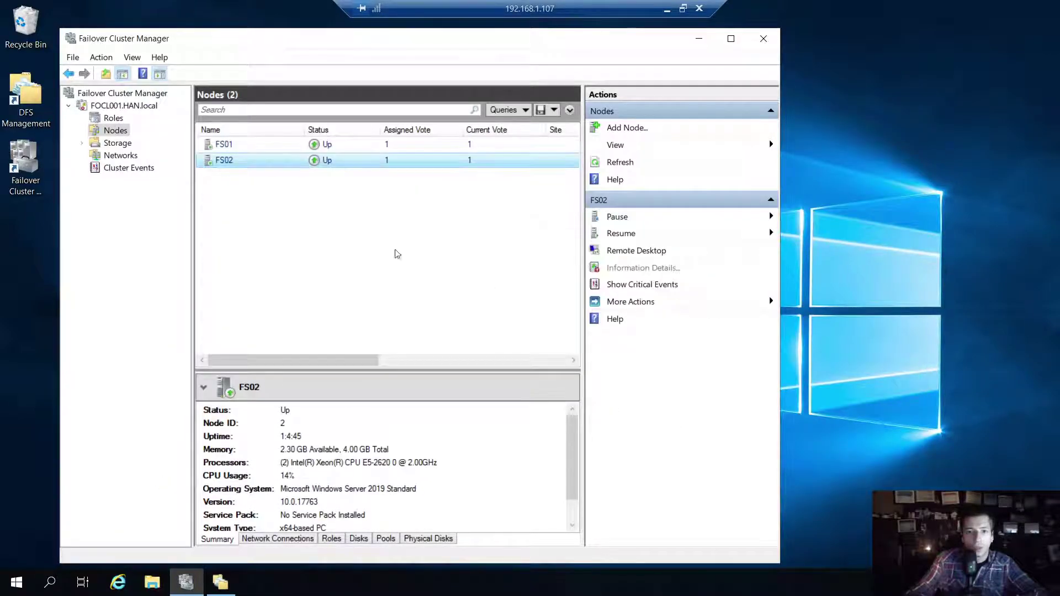
left_click(764, 36)
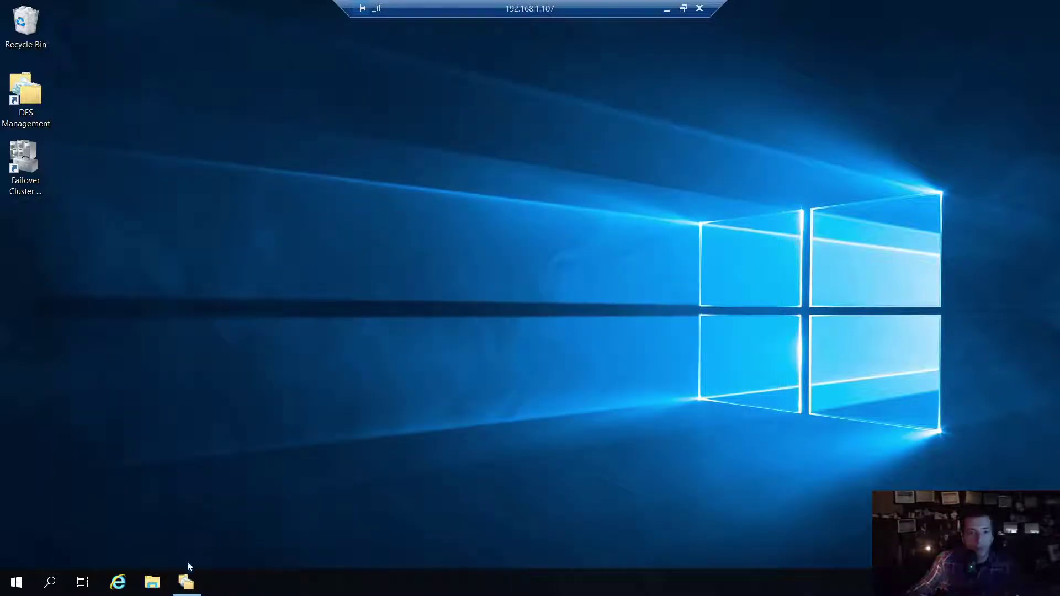
Restore DFS Management and refresh the Finance folder's target list.
left_click(186, 582)
right_click(372, 244)
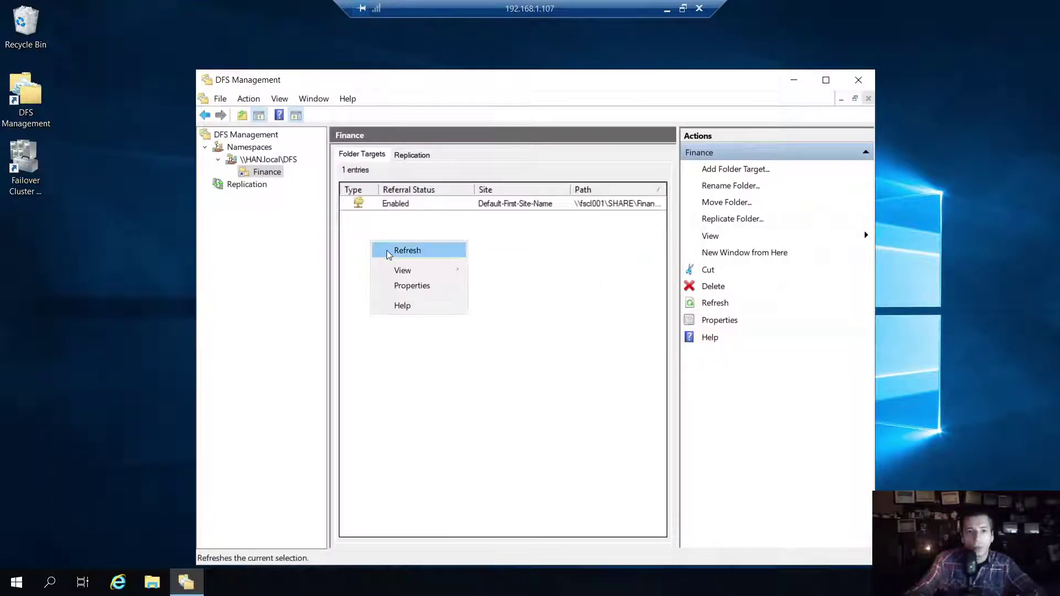
left_click(399, 255)
Create a folder named IT in the \\HAN.local\DFS namespace with the folder target \\fscl001\SHARE\IT.
left_click(281, 159)
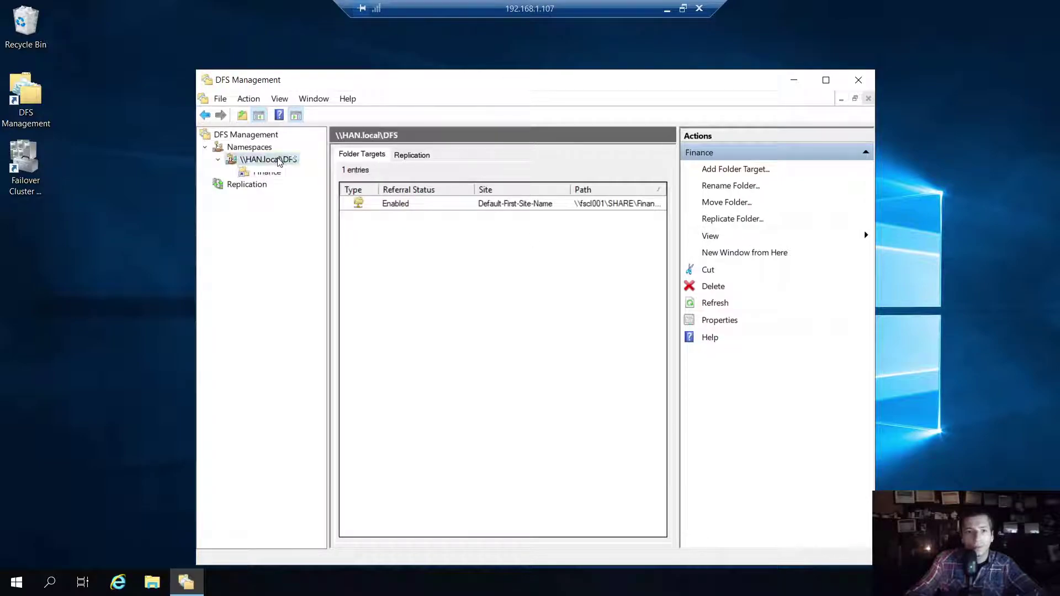
left_click(735, 170)
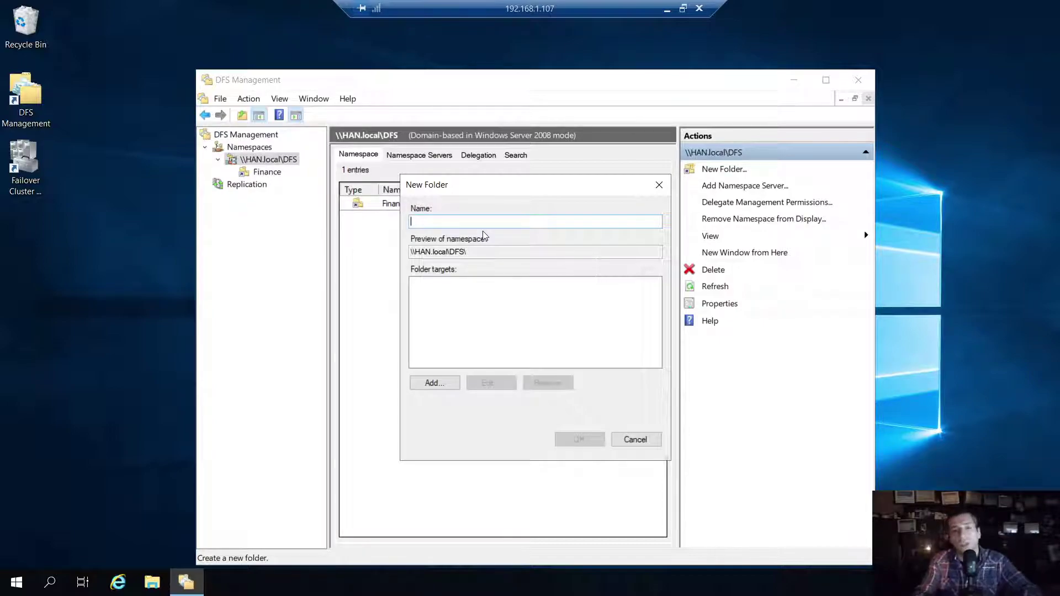
type("IT")
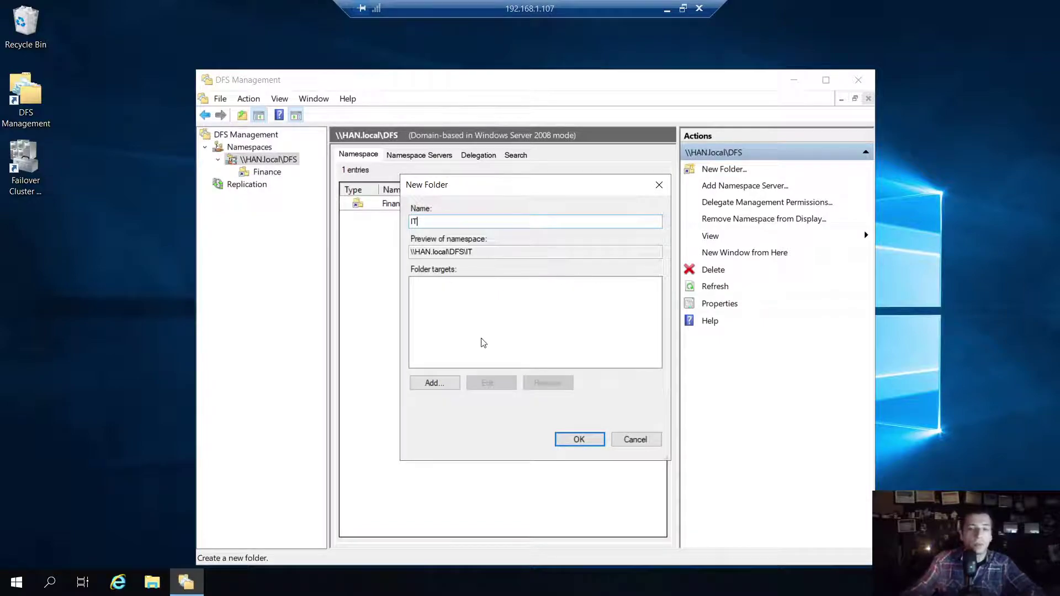
left_click(441, 381)
type("\\\\fscl001\\SHARE\\IT")
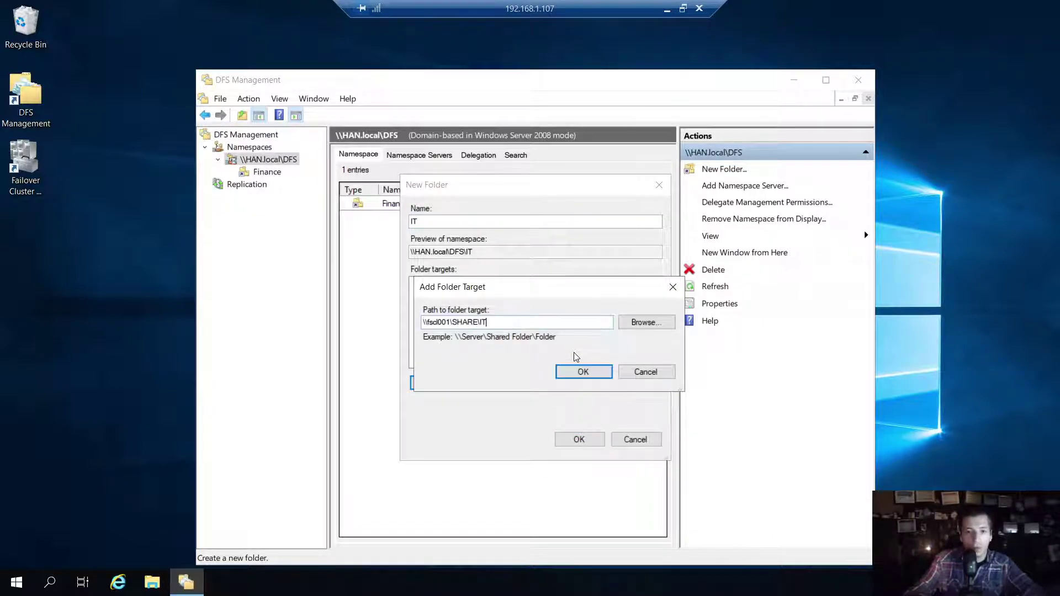
left_click(583, 371)
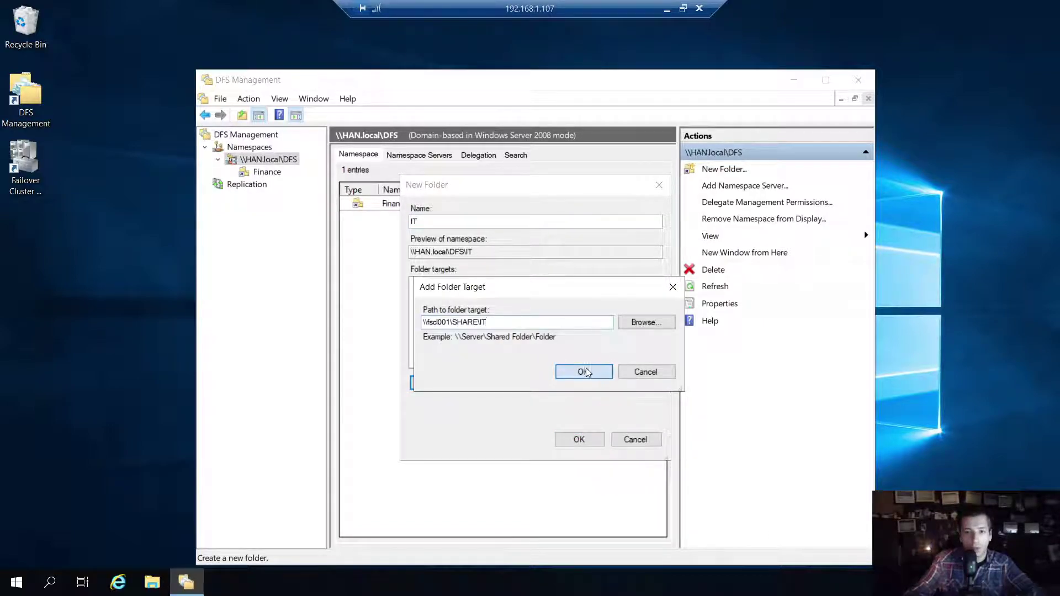
left_click(577, 439)
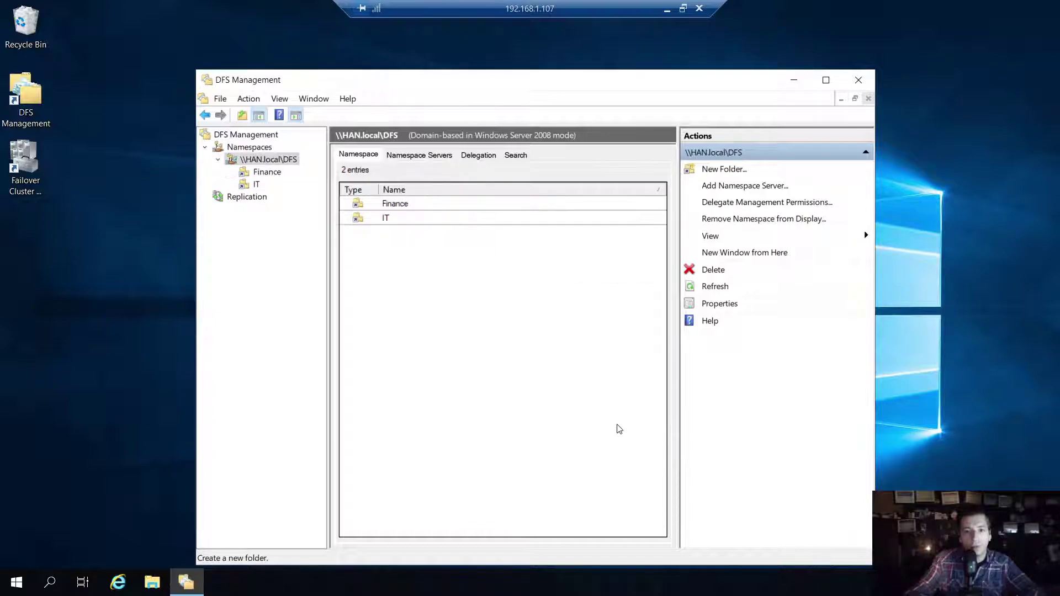
On the Windows 10 client, open the IT folder in \\han.local\dfs, return to dfs and move the console window aside.
left_click(666, 8)
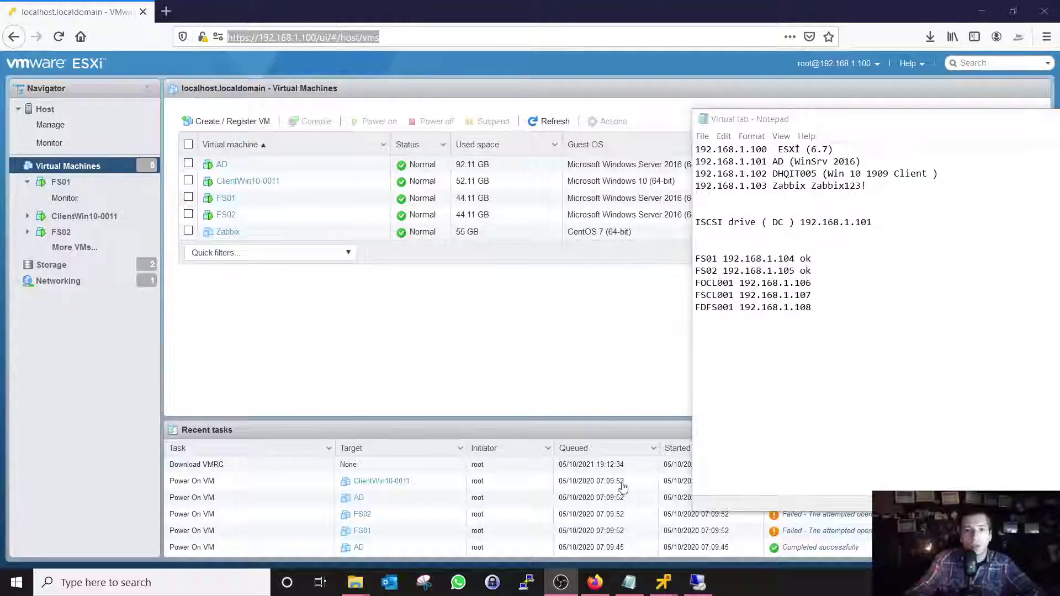
mouse_move(664, 589)
left_click(598, 504)
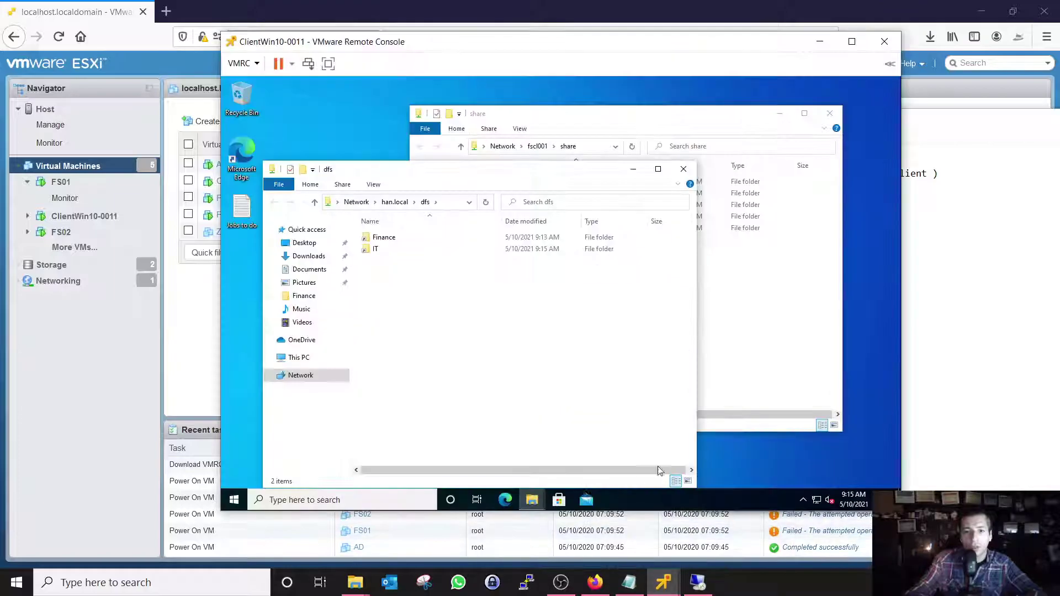
double_click(375, 249)
left_click(426, 201)
left_click_drag(754, 50, 848, 67)
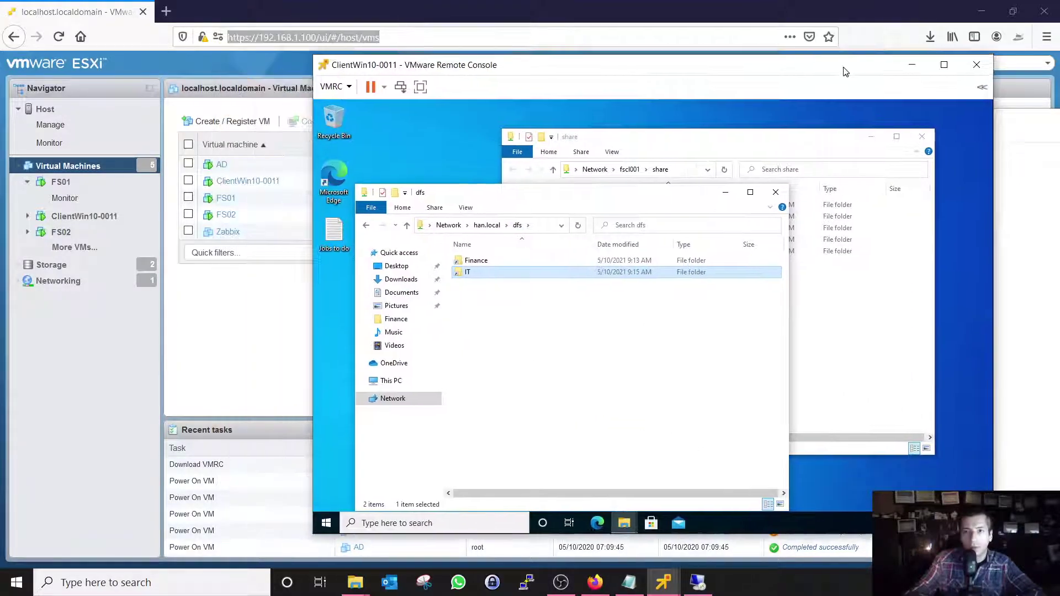
Switch back to the 192.168.1.107 session and open the HR folder in \\fscl001\SHARE through the Run command.
left_click(696, 582)
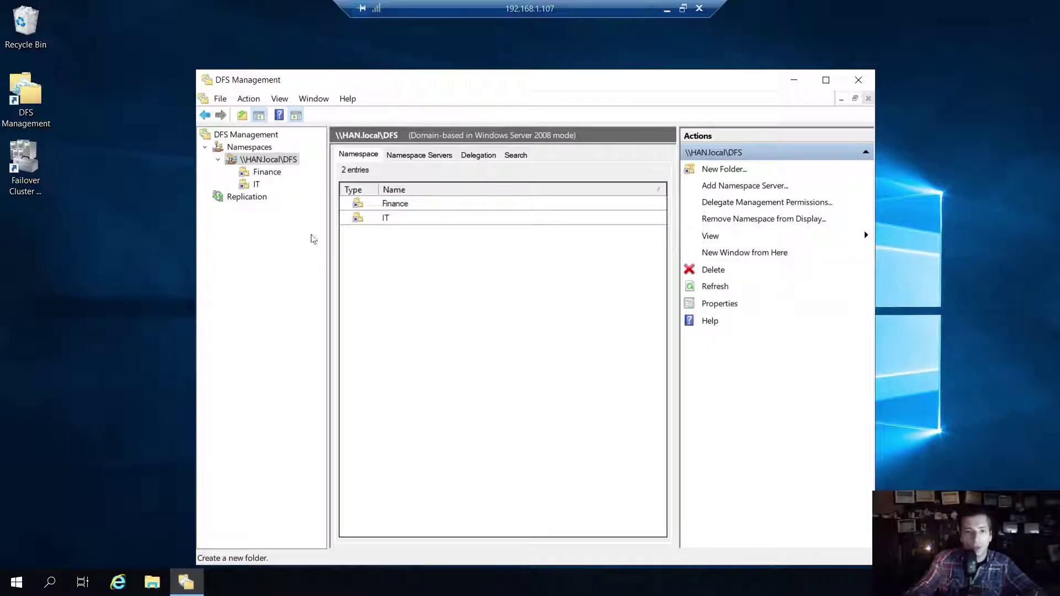
key("super+r")
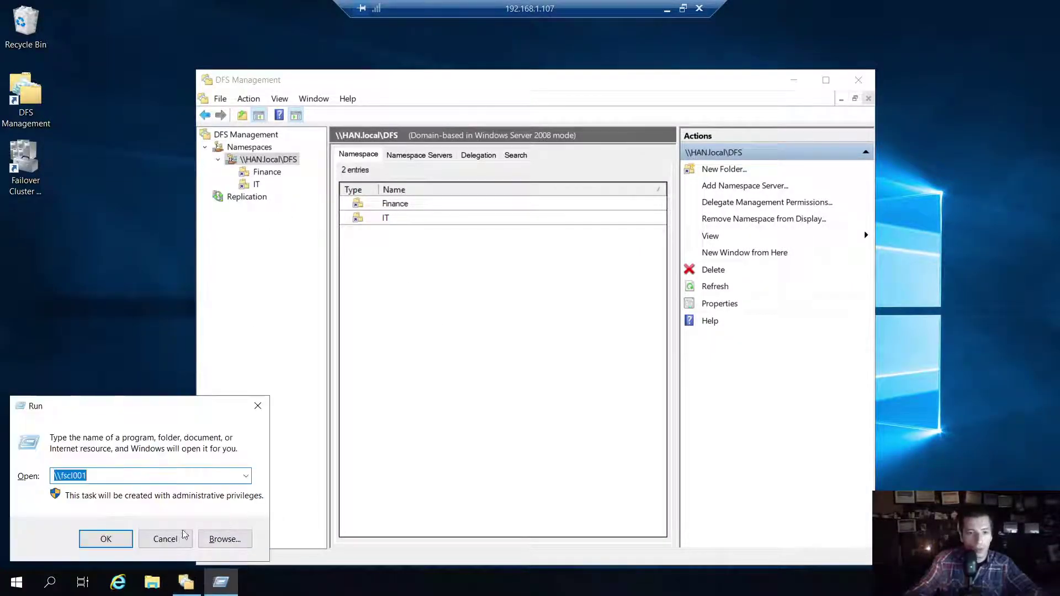
left_click(112, 544)
double_click(336, 233)
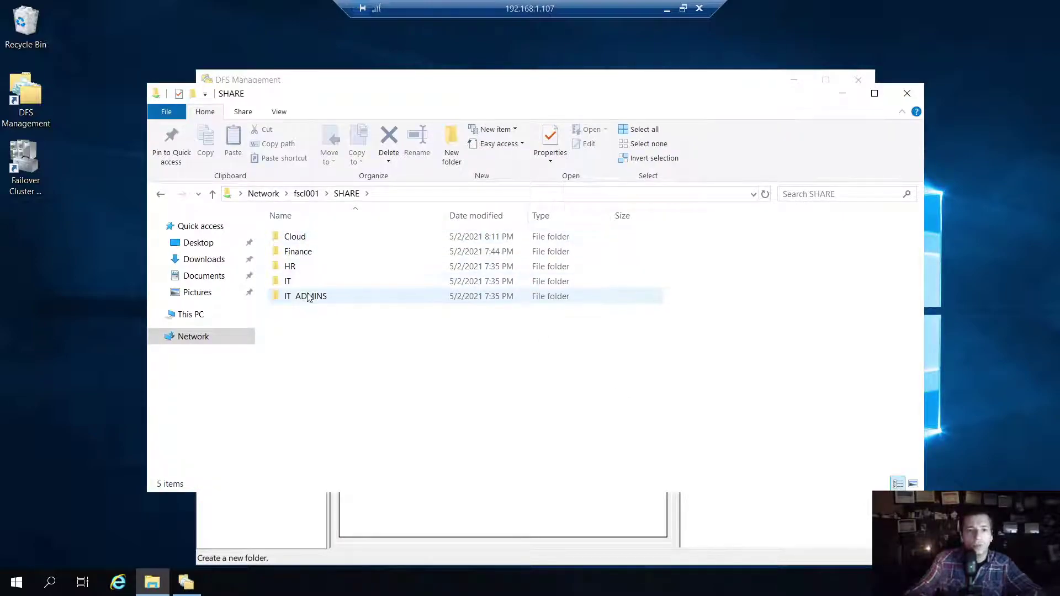
double_click(293, 268)
Put the HR folder's full network path on the clipboard and minimize its File Explorer window.
left_click(449, 193)
right_click(449, 195)
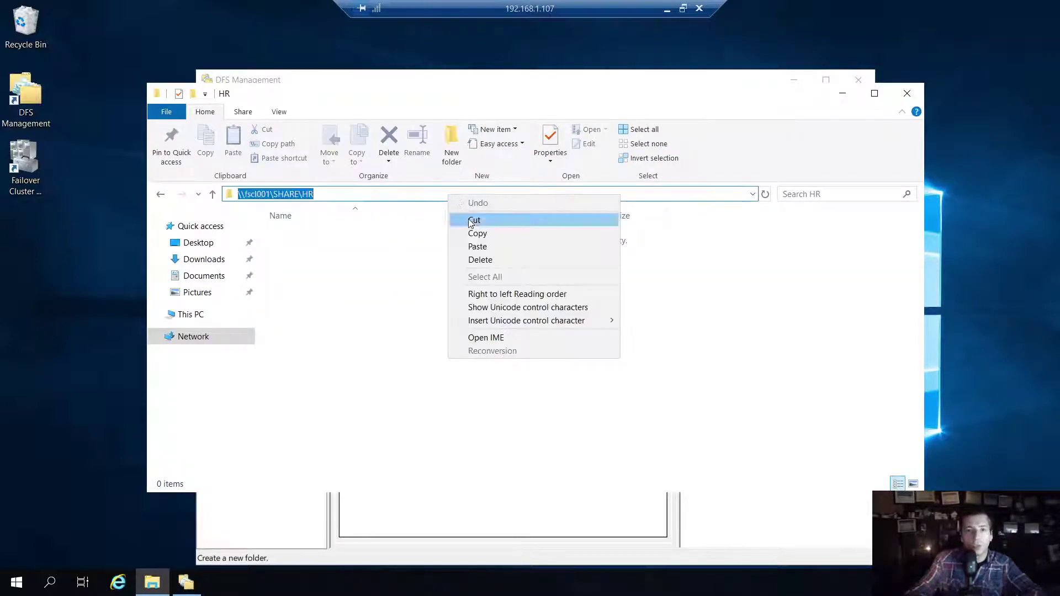
left_click(474, 218)
left_click(843, 95)
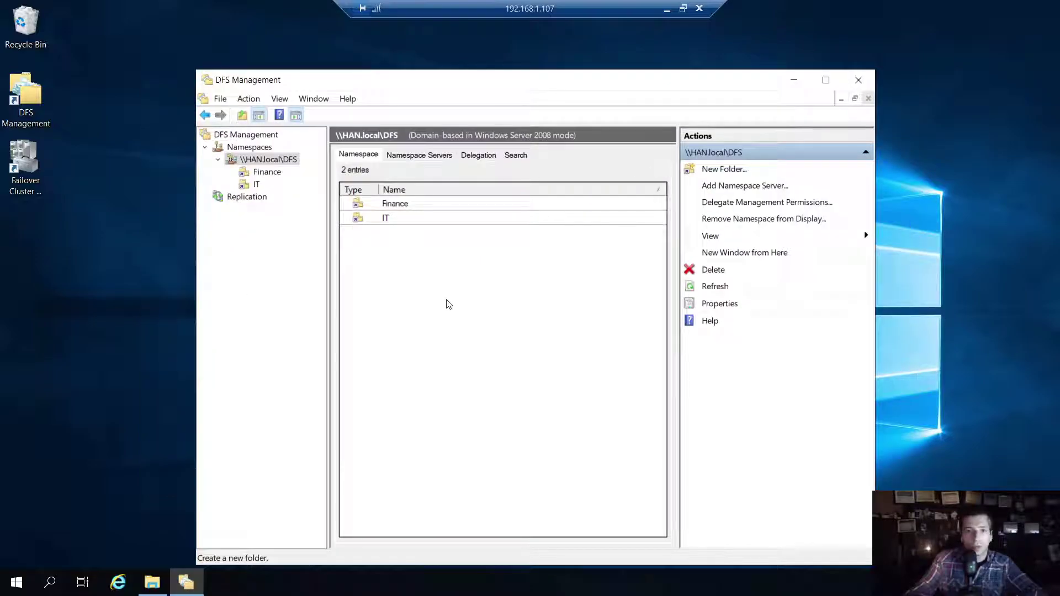
Begin a new folder in the \\HAN.local\DFS namespace and reopen the HR folder of \\fscl001\SHARE in File Explorer.
left_click(707, 168)
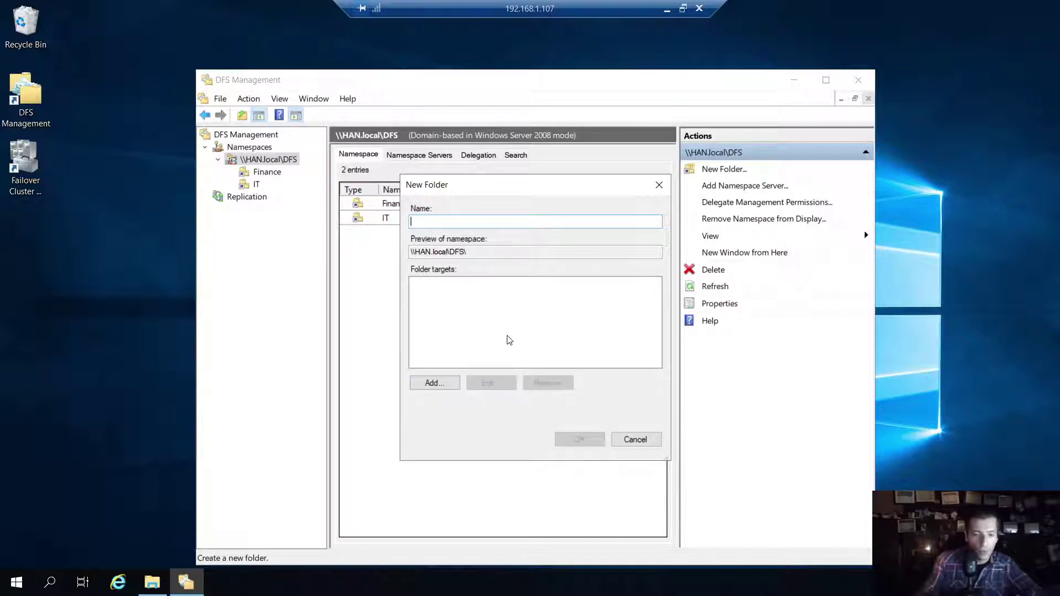
left_click(152, 582)
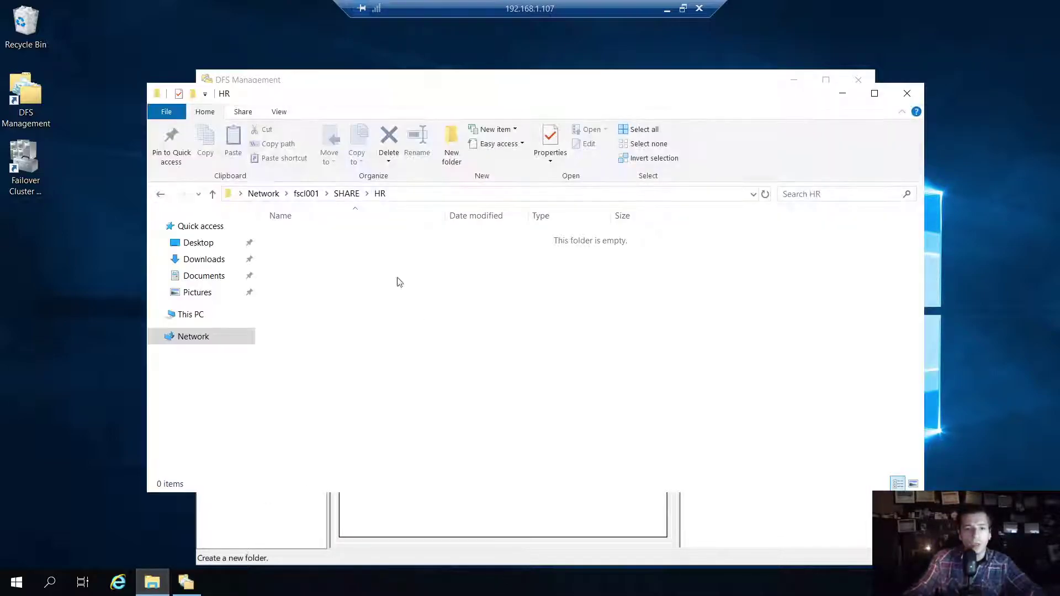
left_click(346, 193)
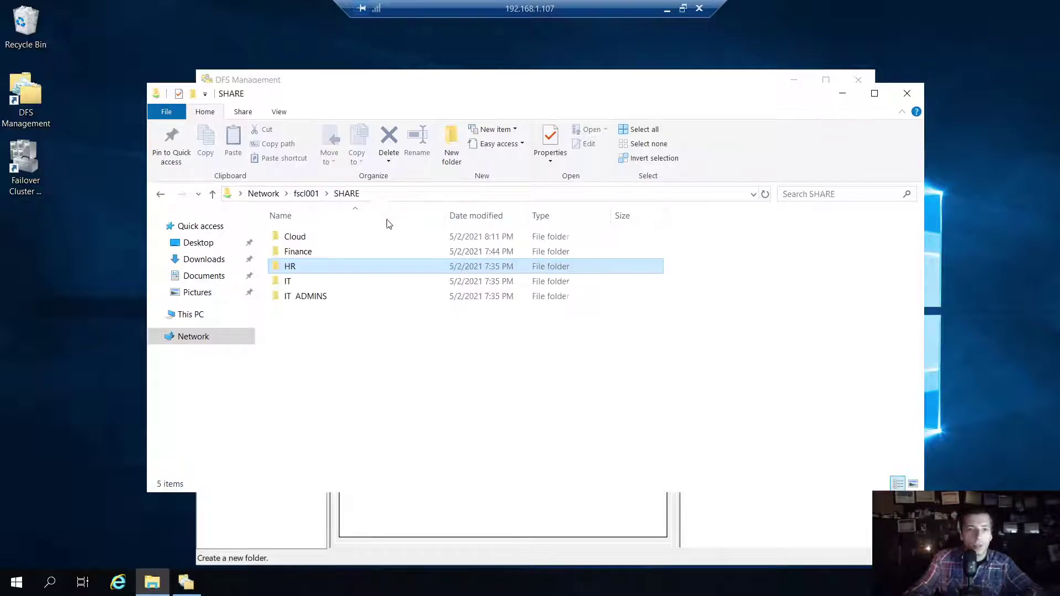
double_click(291, 267)
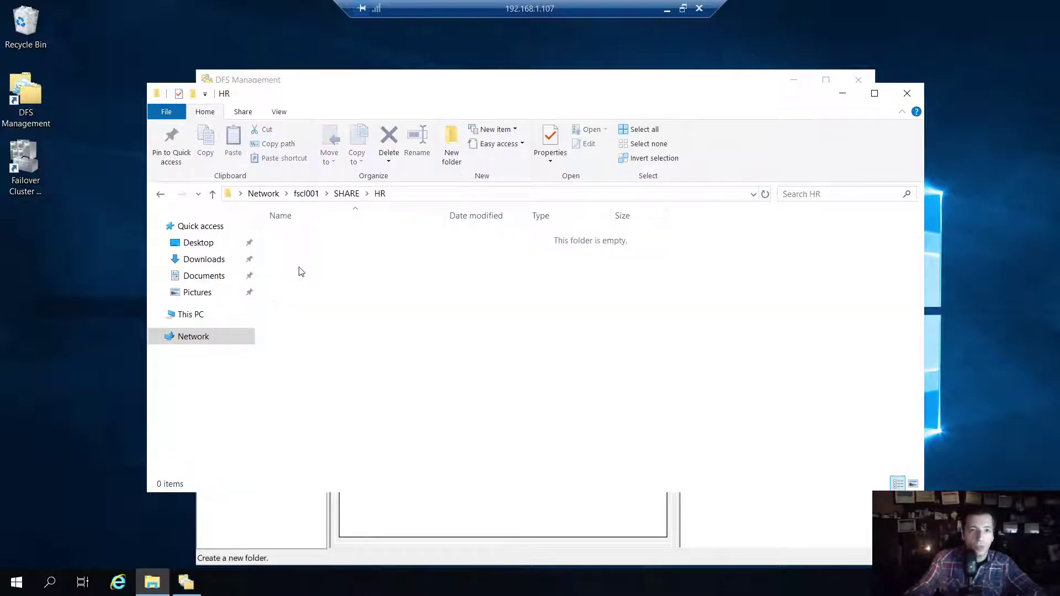
Create a text document named HR FILES in the HR folder, enter the text HR FILES in it, save and close it.
right_click(346, 253)
mouse_move(378, 401)
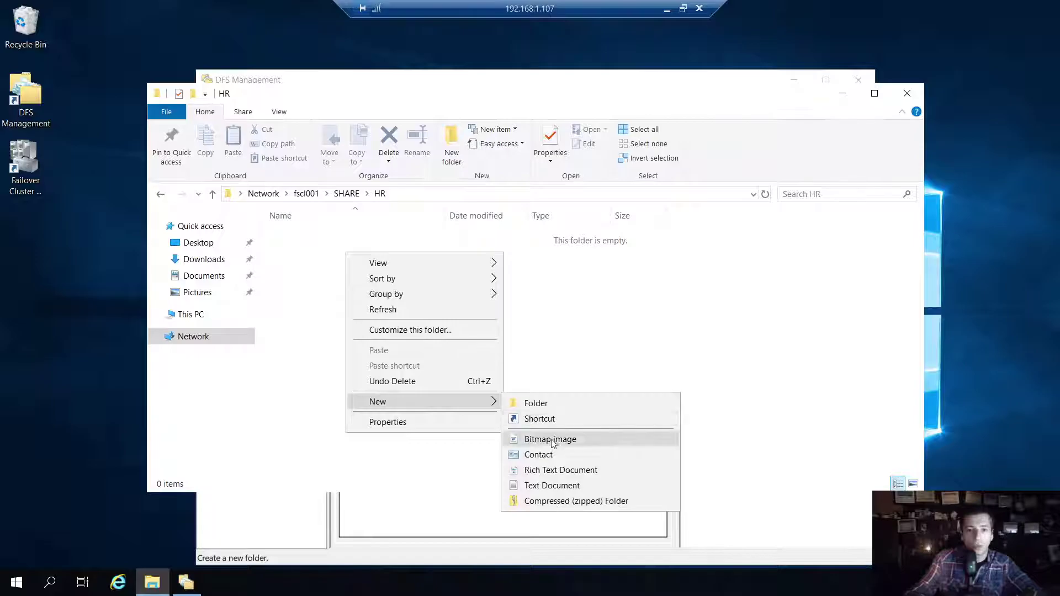
left_click(552, 485)
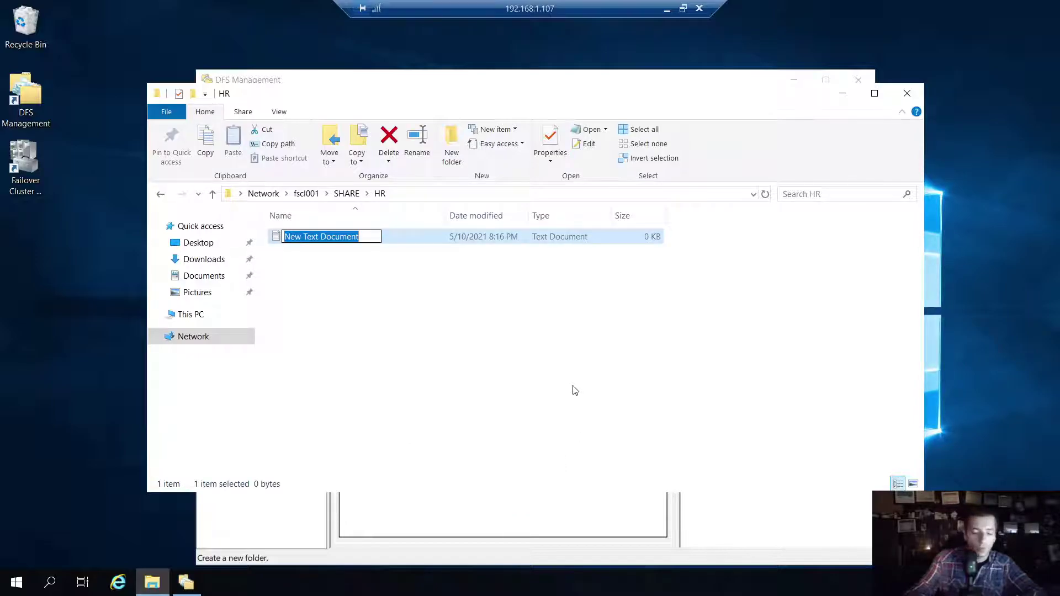
type("HR File")
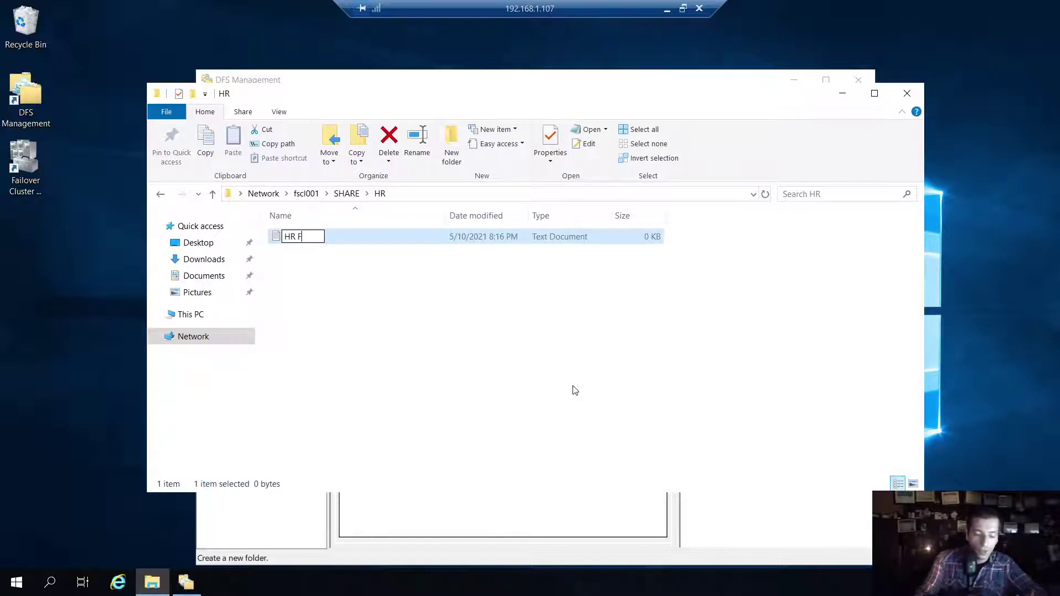
key("Return")
key("Return")
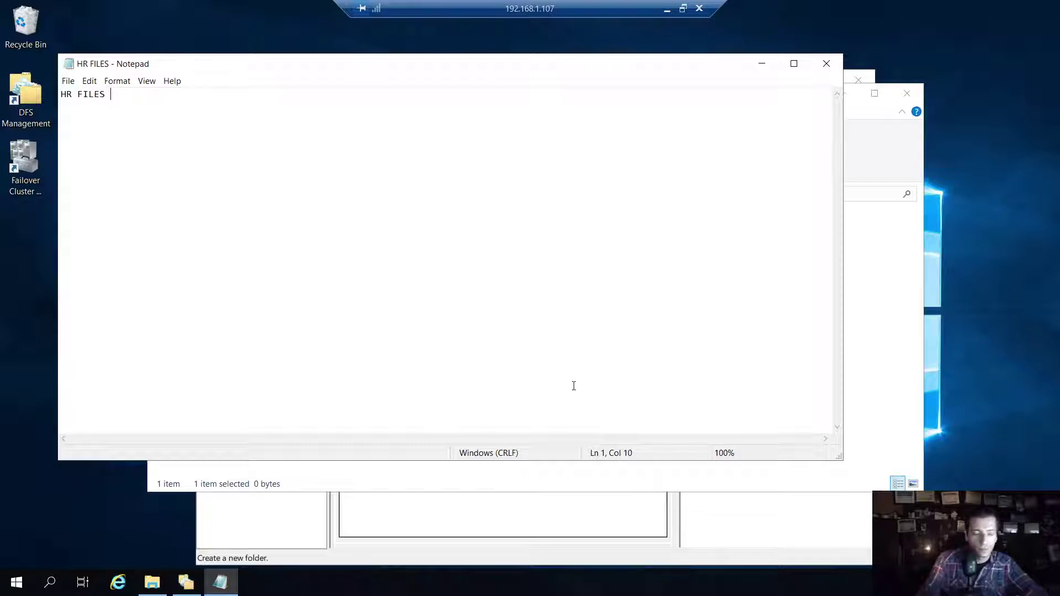
left_click(826, 63)
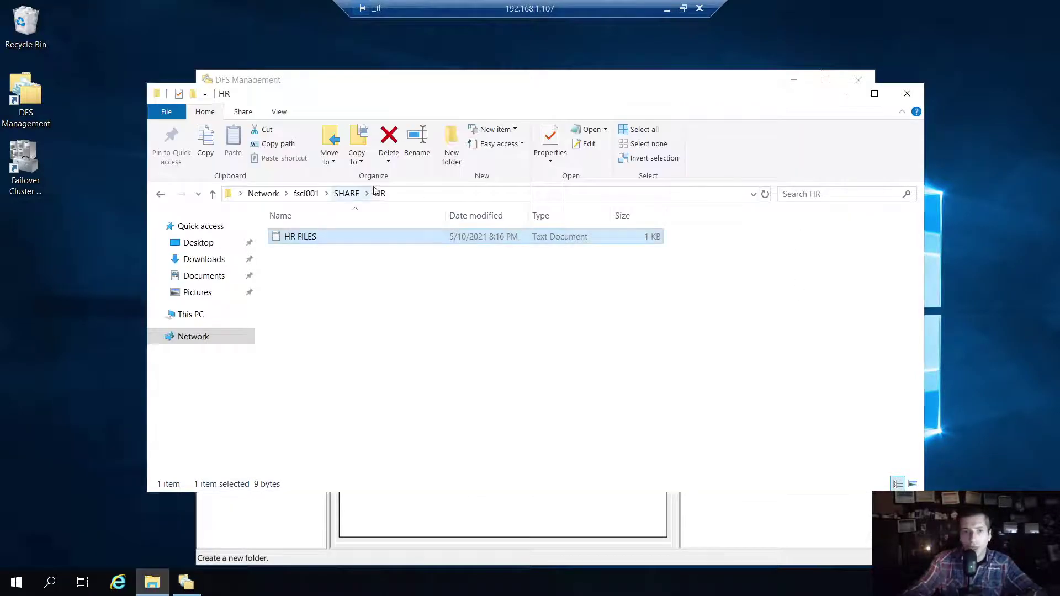
On the Windows 10 client, open the HR folder in \\fscl001\share, and return to the 192.168.1.107 session.
left_click(682, 9)
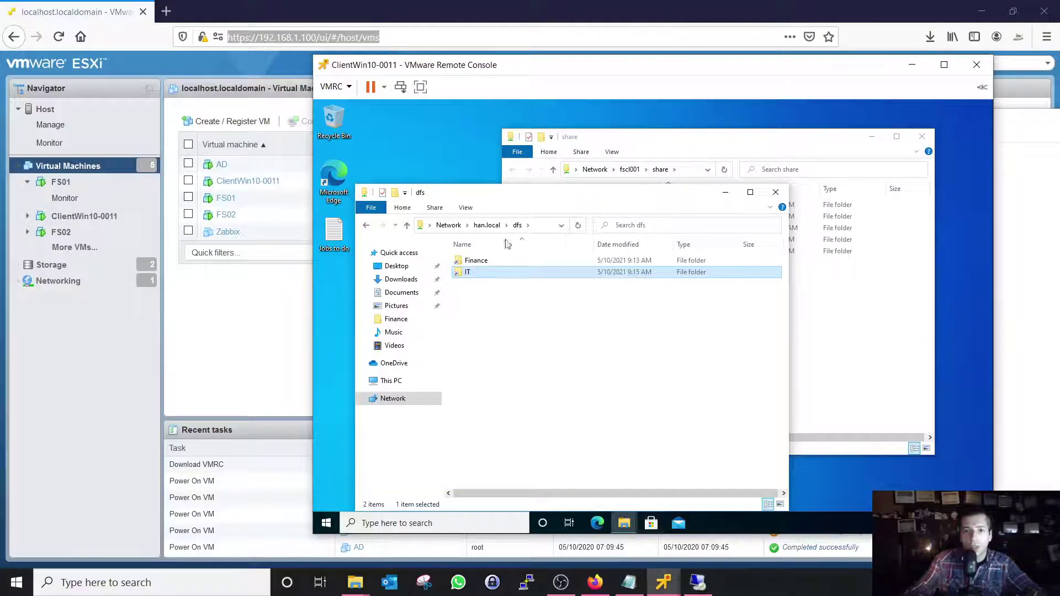
double_click(630, 228)
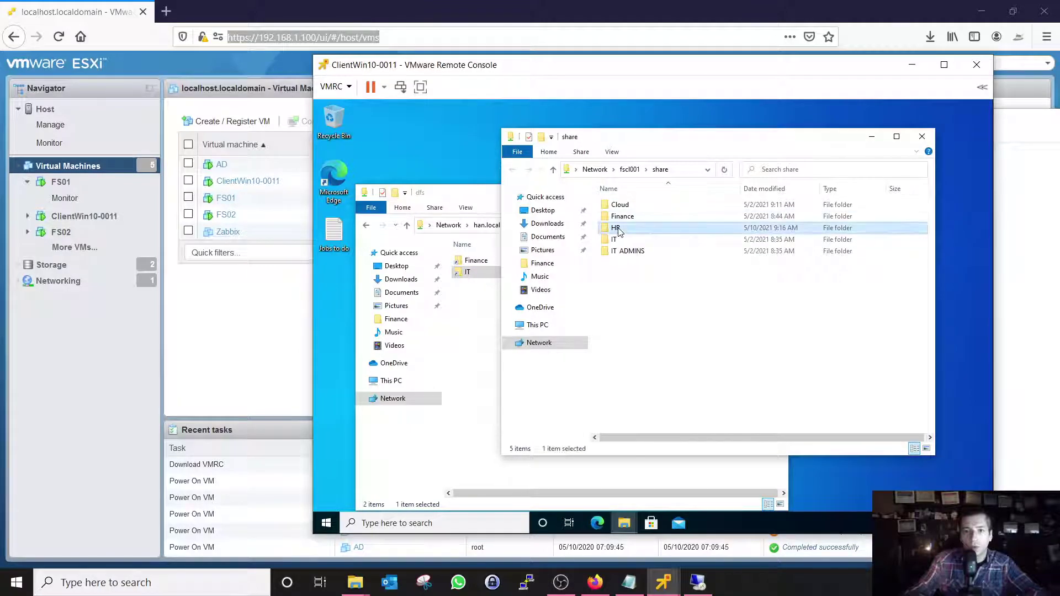
left_click(663, 582)
left_click(697, 583)
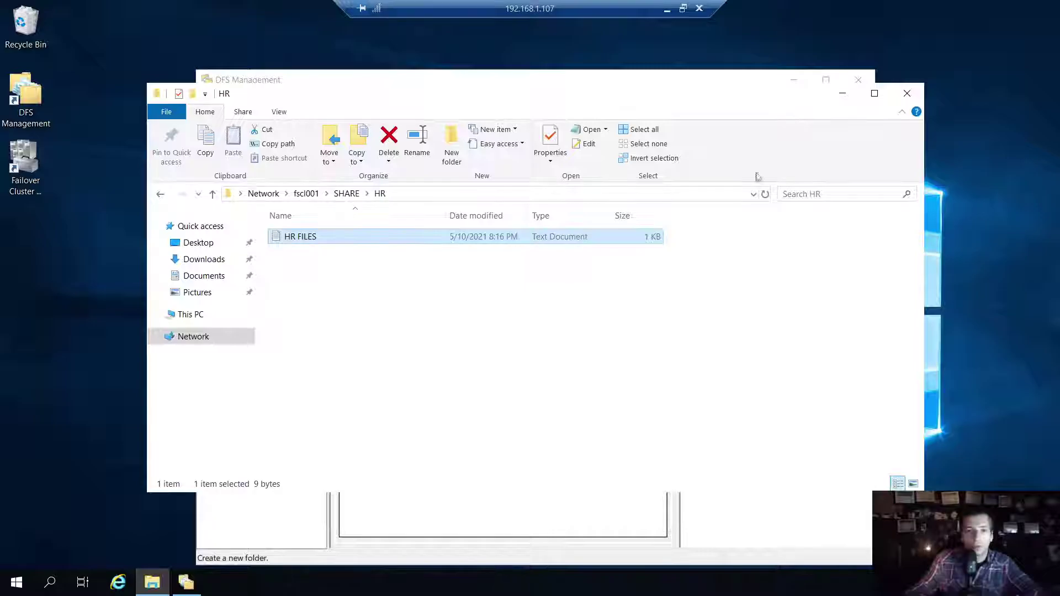
Create a folder named Human Resources in the \\HAN.local\DFS namespace with the folder target \\fscl001\SHARE\HR.
left_click(840, 91)
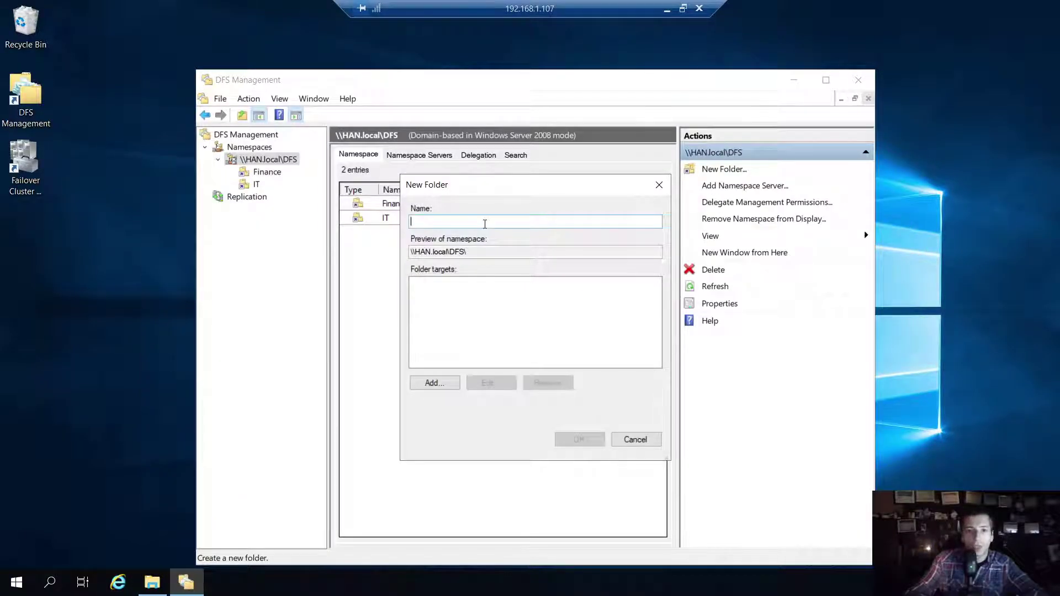
type("Human Resources")
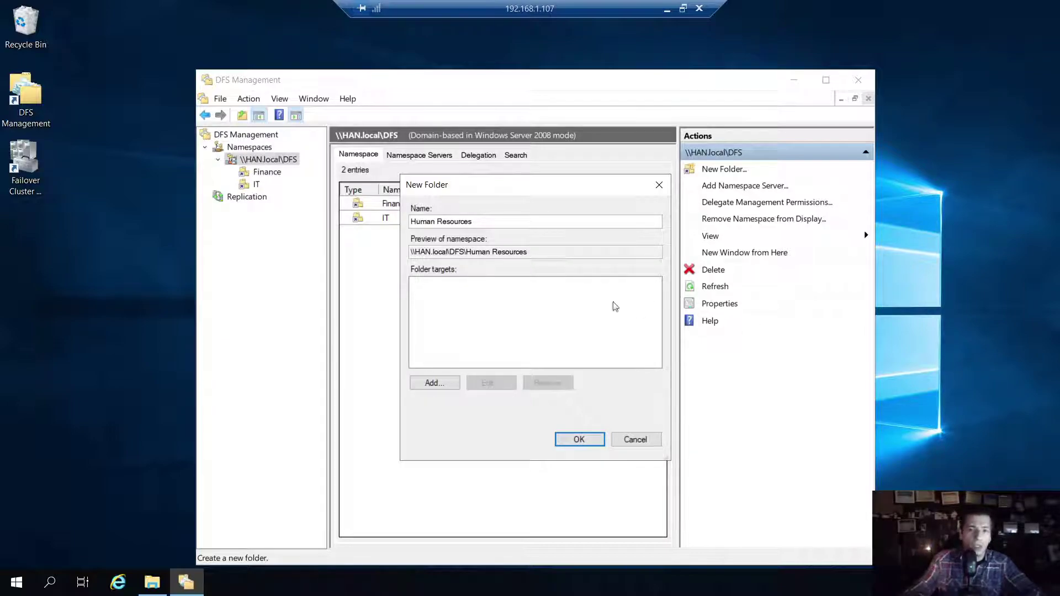
left_click(434, 382)
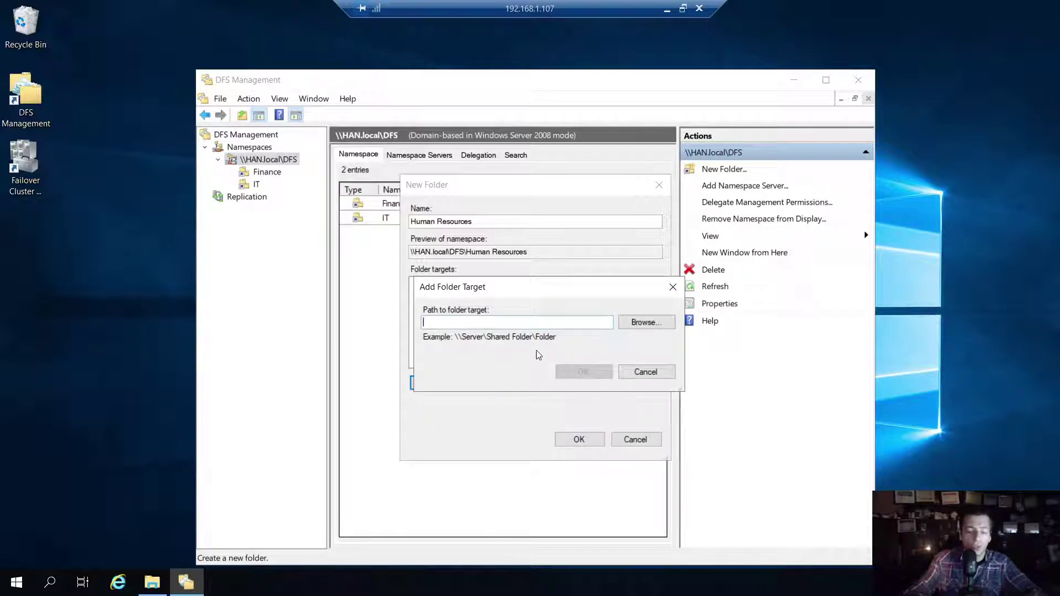
type("\\\\fscl001\\SHARE\\HR")
left_click(591, 368)
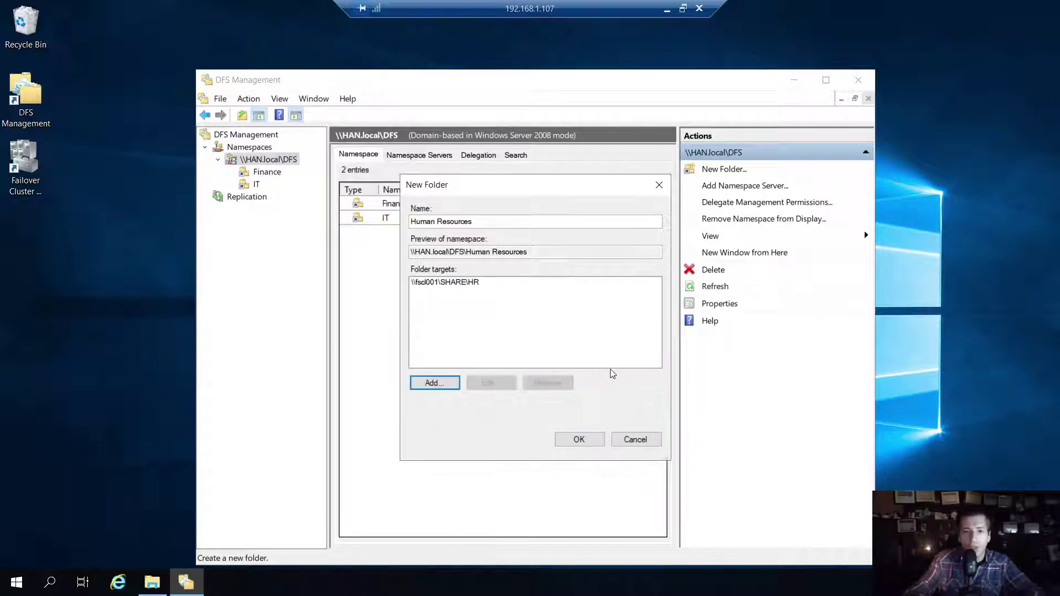
left_click(488, 285)
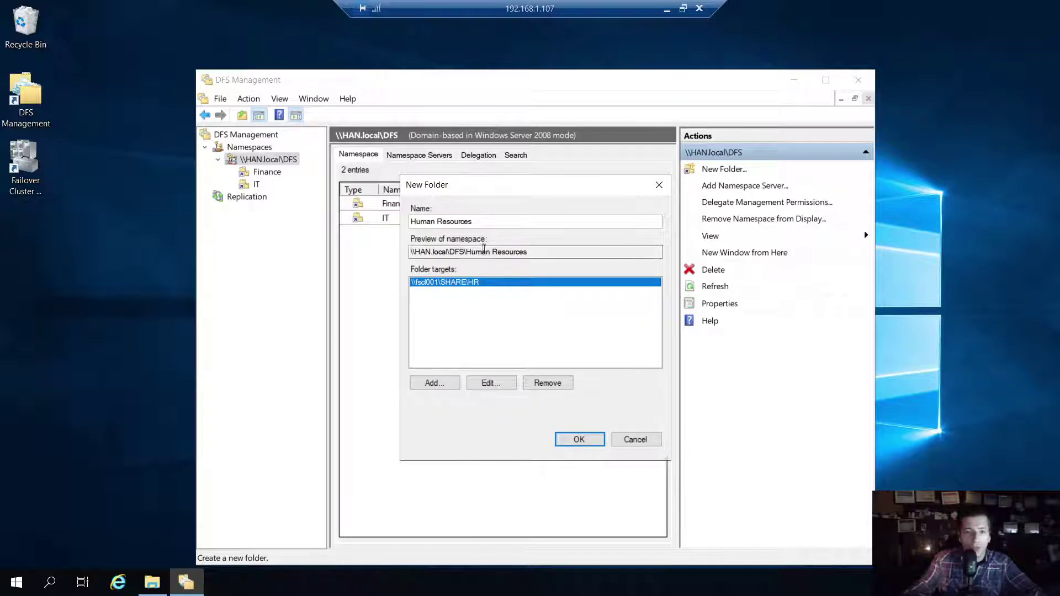
left_click(487, 223)
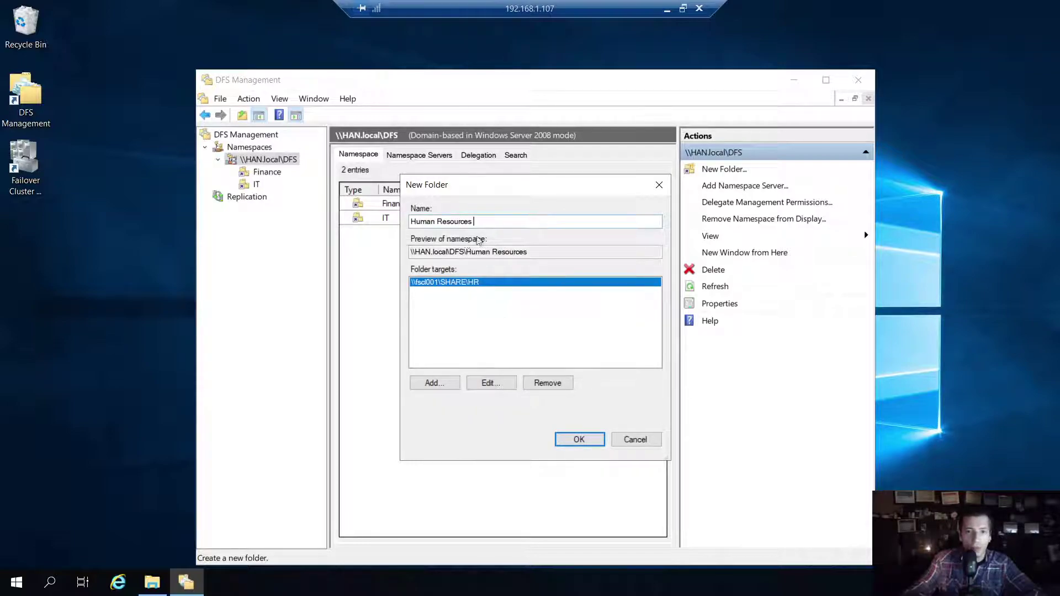
left_click(578, 439)
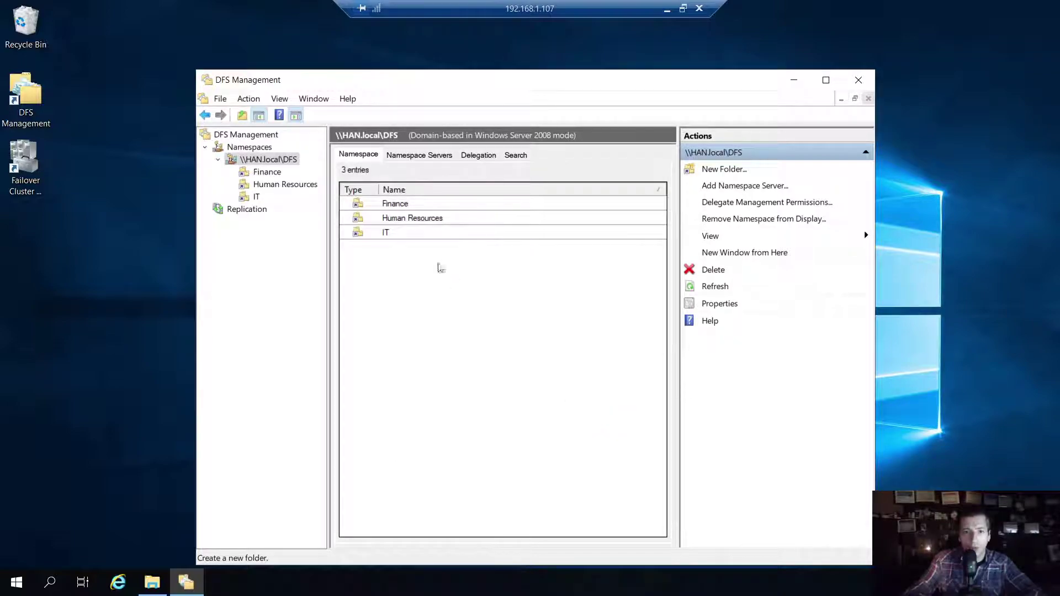
On the Windows 10 client, view the HR FILES document in the Human Resources folder of \\han.local\dfs and return to dfs.
left_click(667, 9)
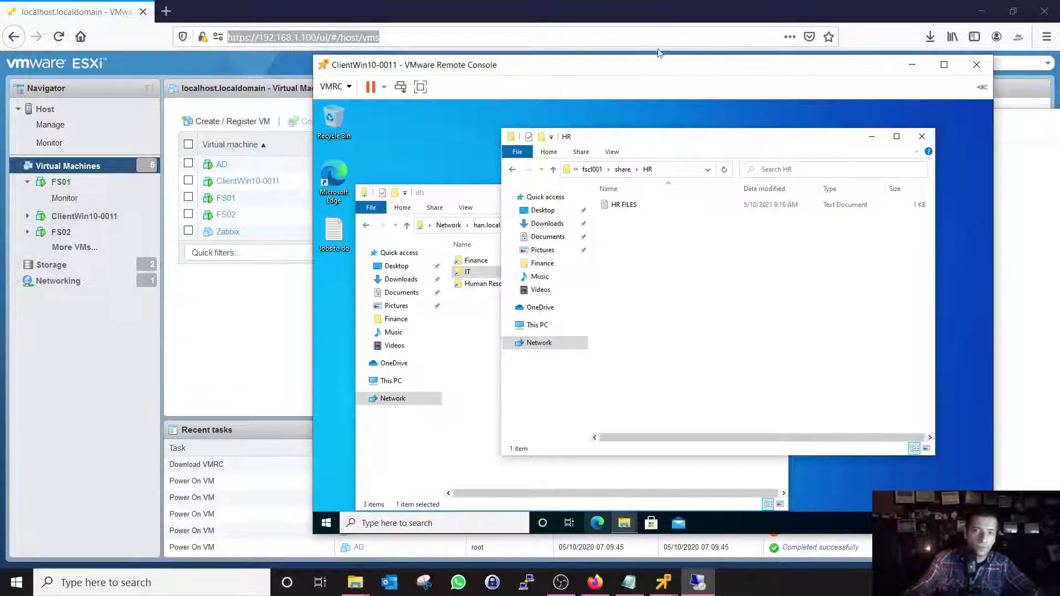
left_click(472, 331)
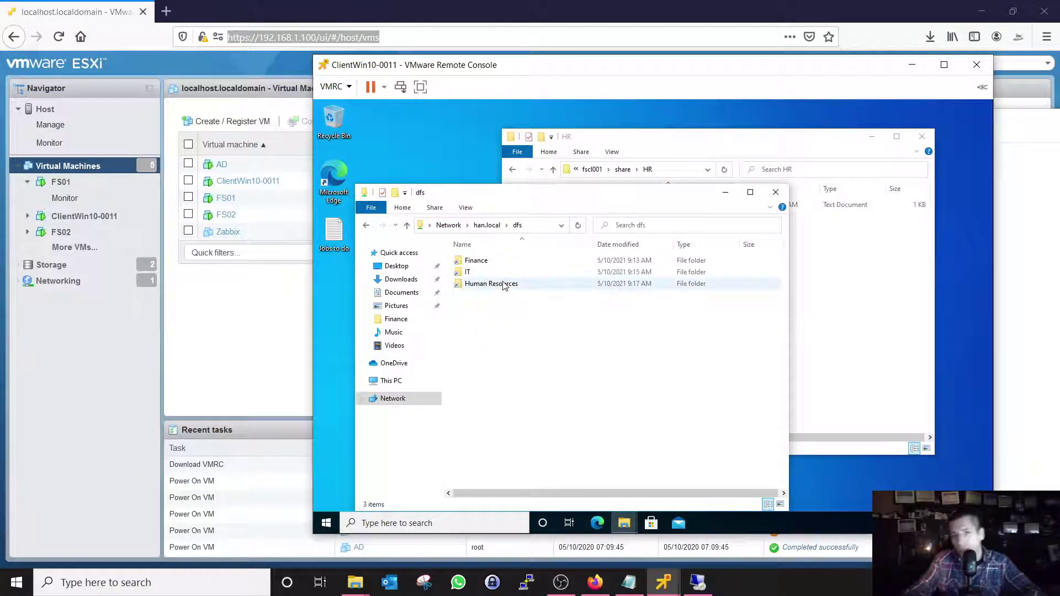
double_click(504, 286)
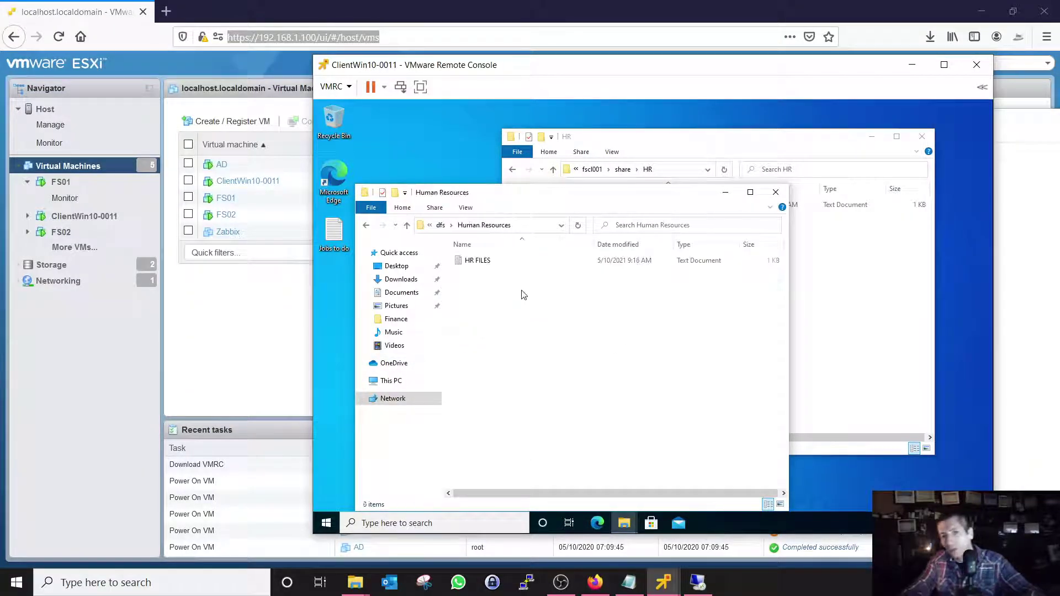
double_click(473, 260)
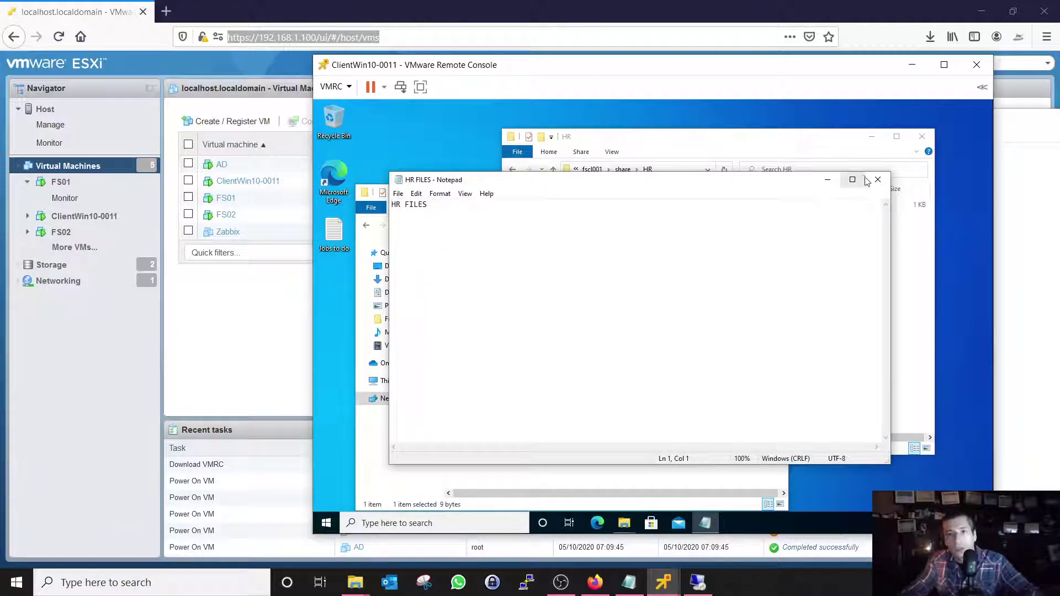
left_click(878, 180)
left_click(440, 226)
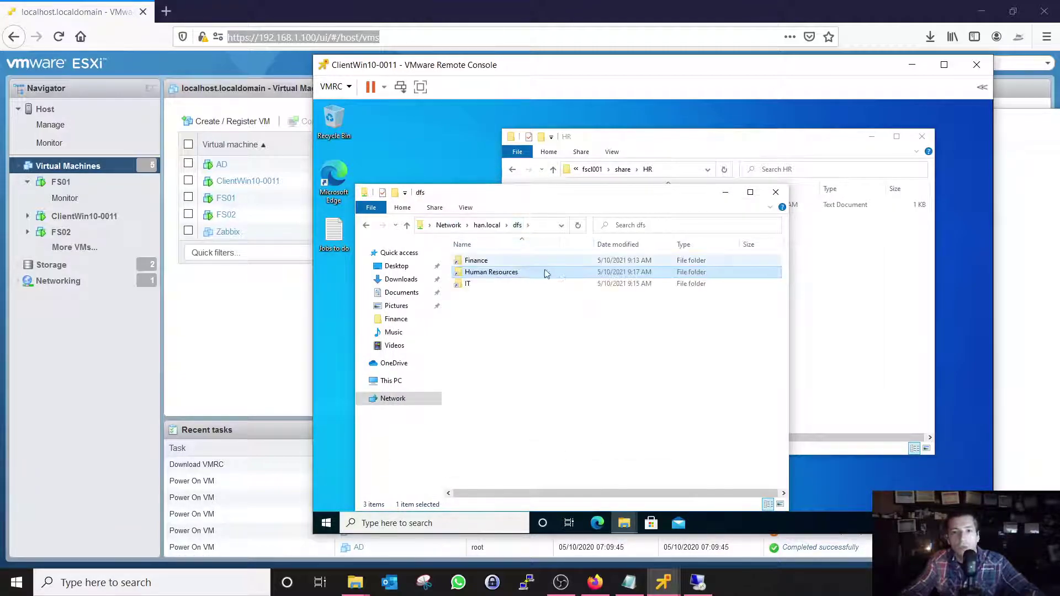
Back in the 192.168.1.107 session, put the network path of SHARE's IT ADMINS folder on the clipboard and close its File Explorer window.
left_click(697, 582)
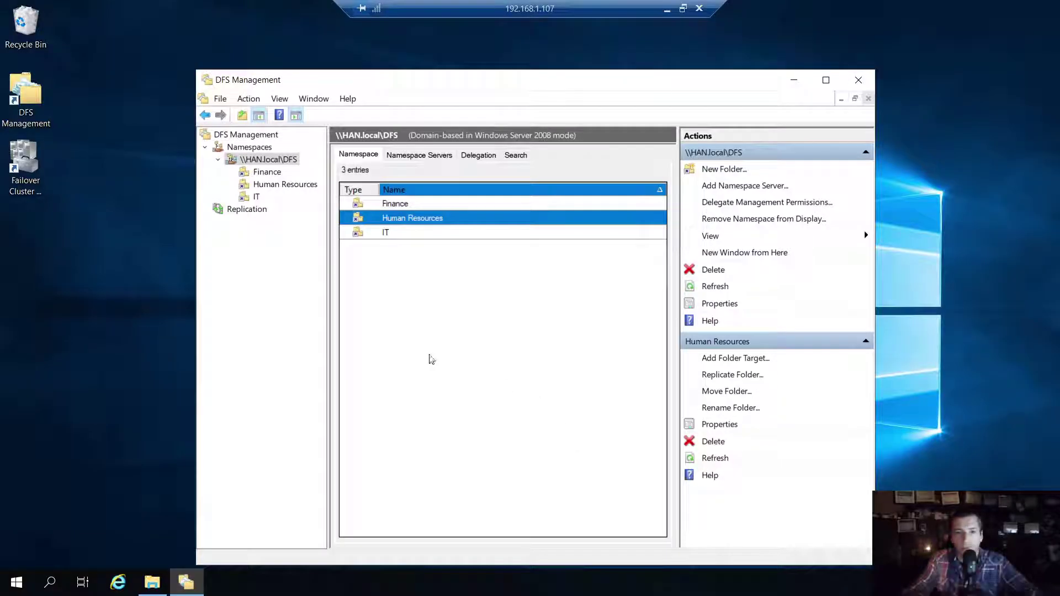
left_click(151, 583)
left_click(346, 193)
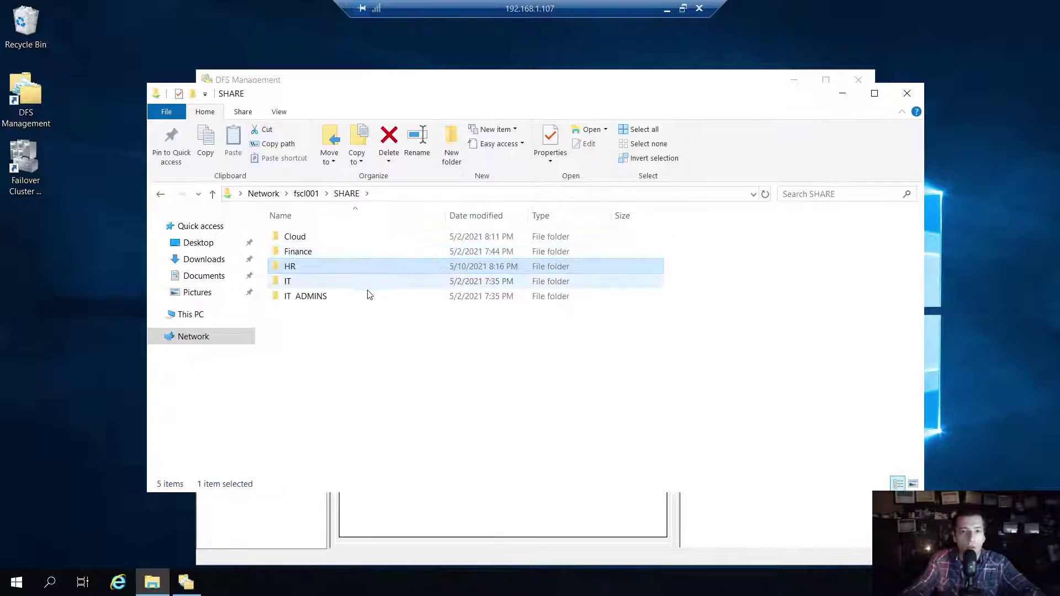
double_click(319, 303)
left_click(463, 199)
right_click(462, 198)
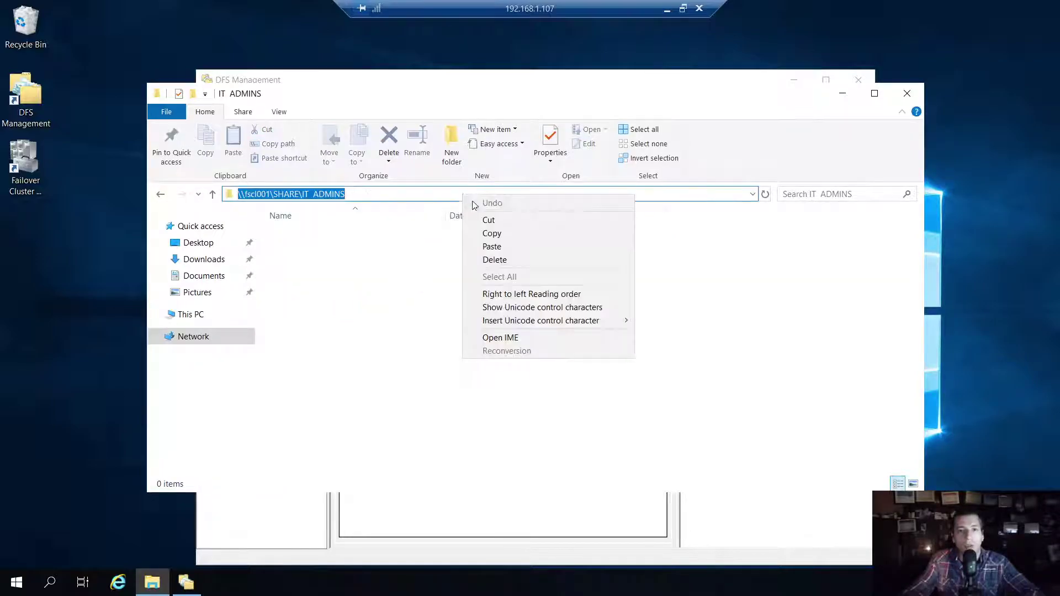
left_click(488, 217)
left_click(905, 93)
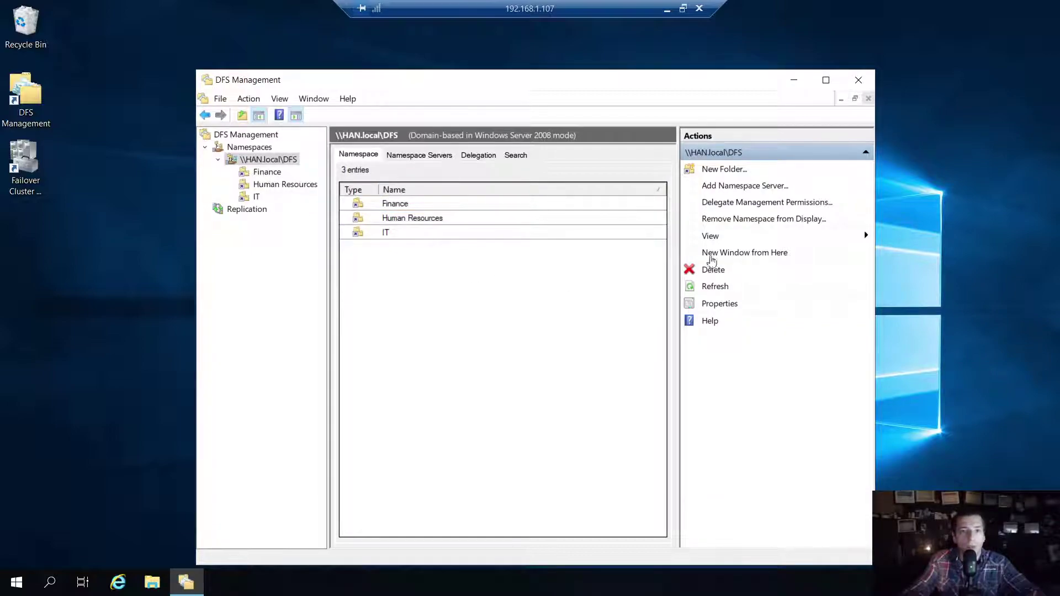
Create a folder named IT_SYS_Admins in the \\HAN.local\DFS namespace with the copied IT ADMINS path as its folder target.
left_click(724, 169)
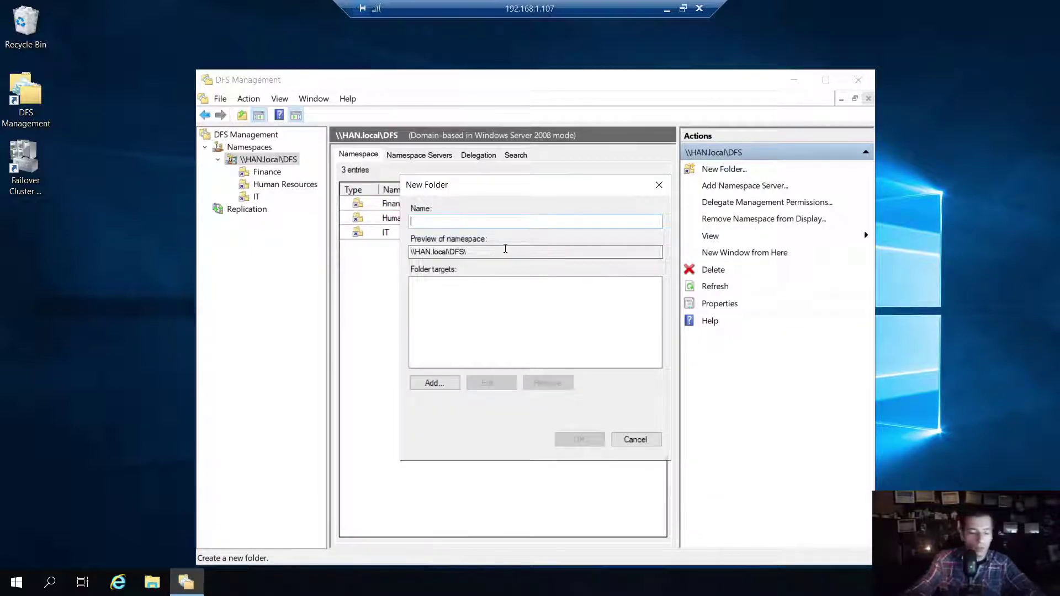
type("IT")
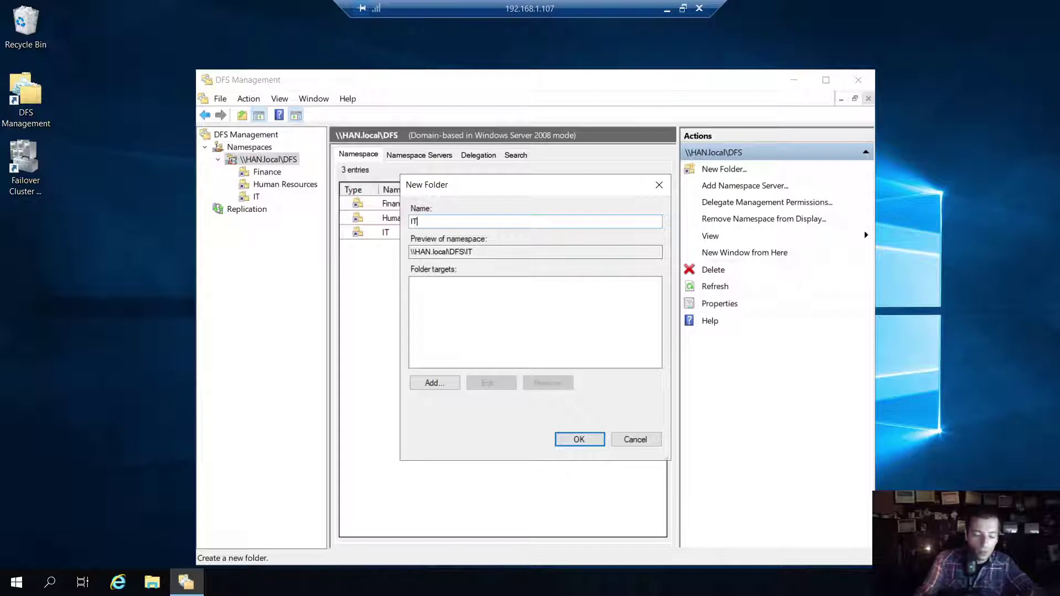
type("_SYS")
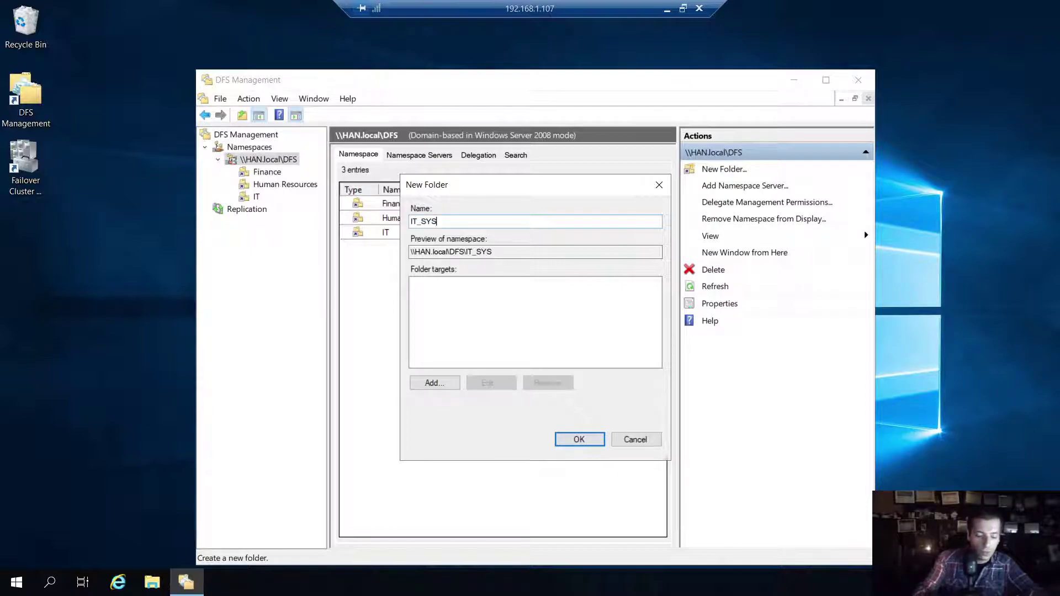
type("_Admins")
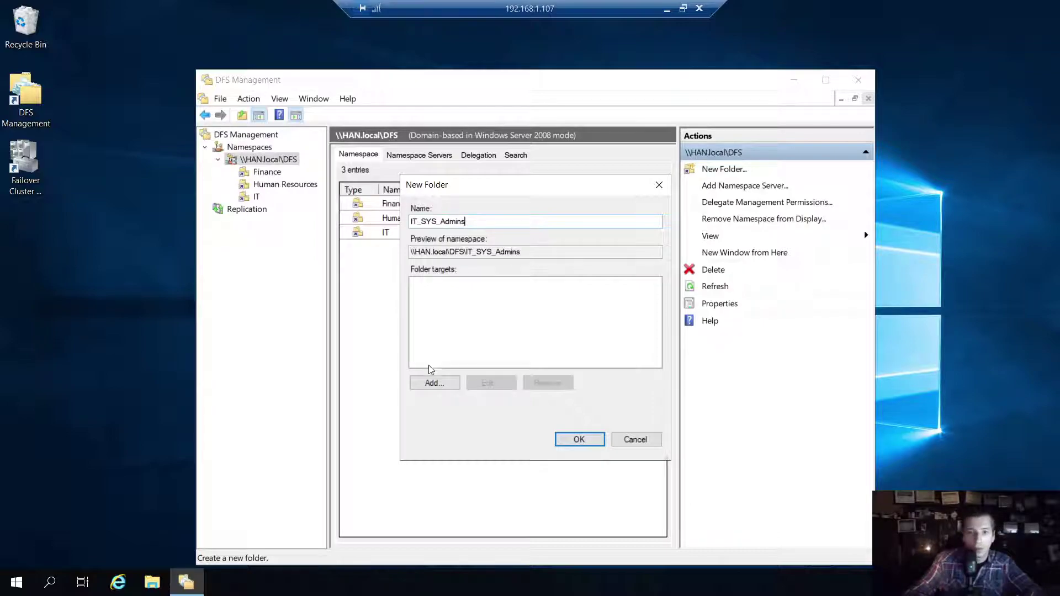
left_click(434, 382)
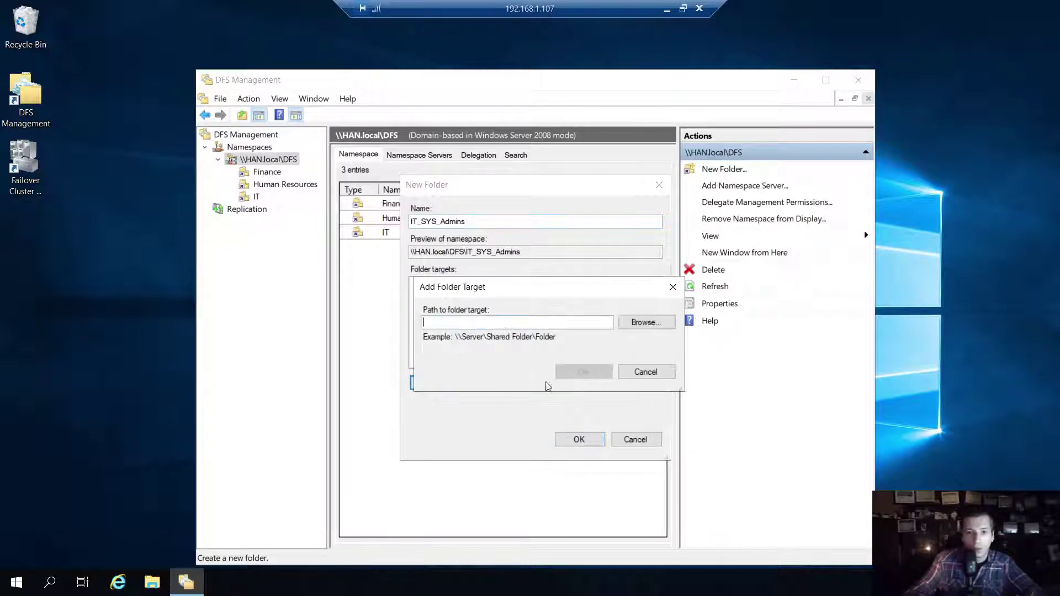
key("ctrl+v")
left_click(582, 371)
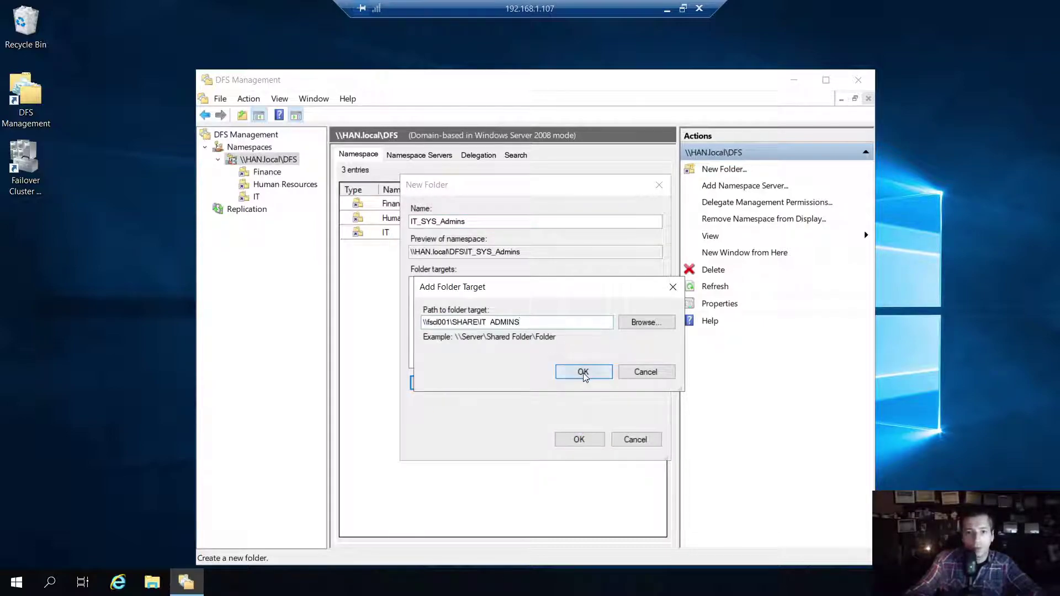
left_click(578, 438)
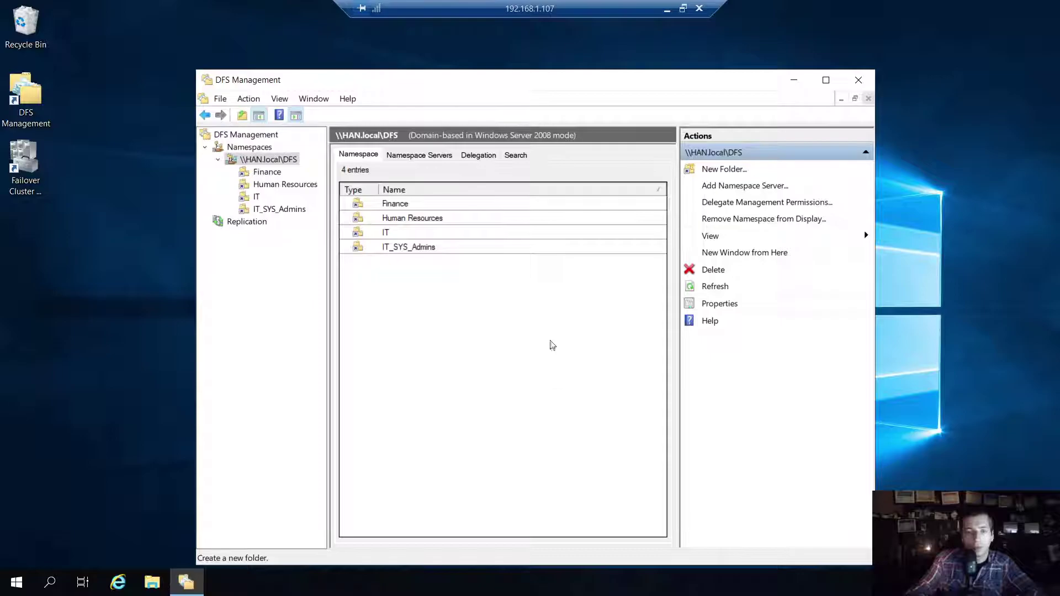
On the Windows 10 client, open the IT_SYS_Admins folder in \\han.local\dfs and return to dfs.
left_click(667, 9)
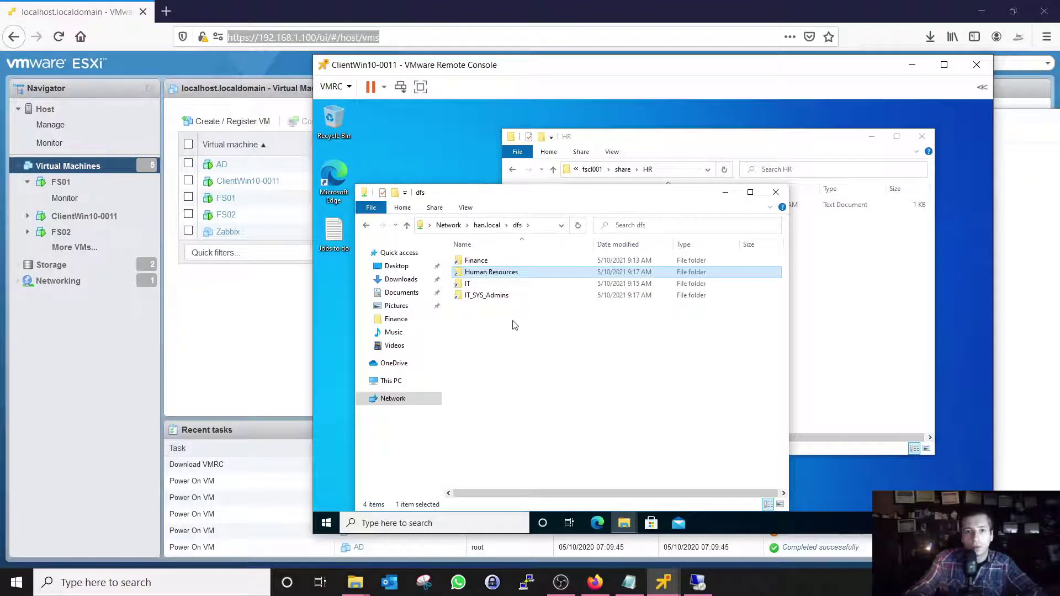
double_click(497, 296)
right_click(501, 286)
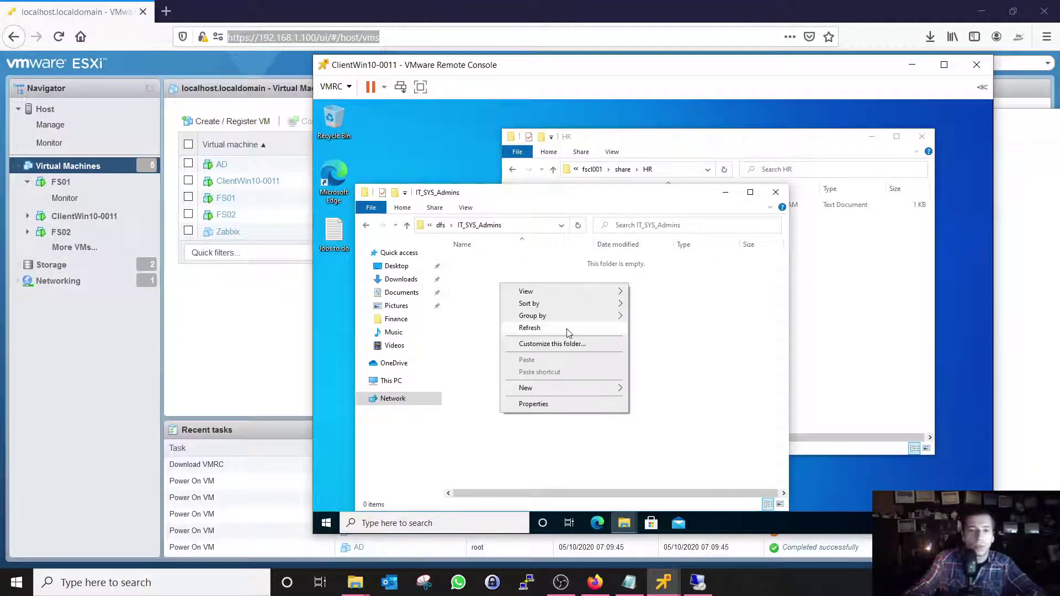
key("Escape")
key("alt+Up")
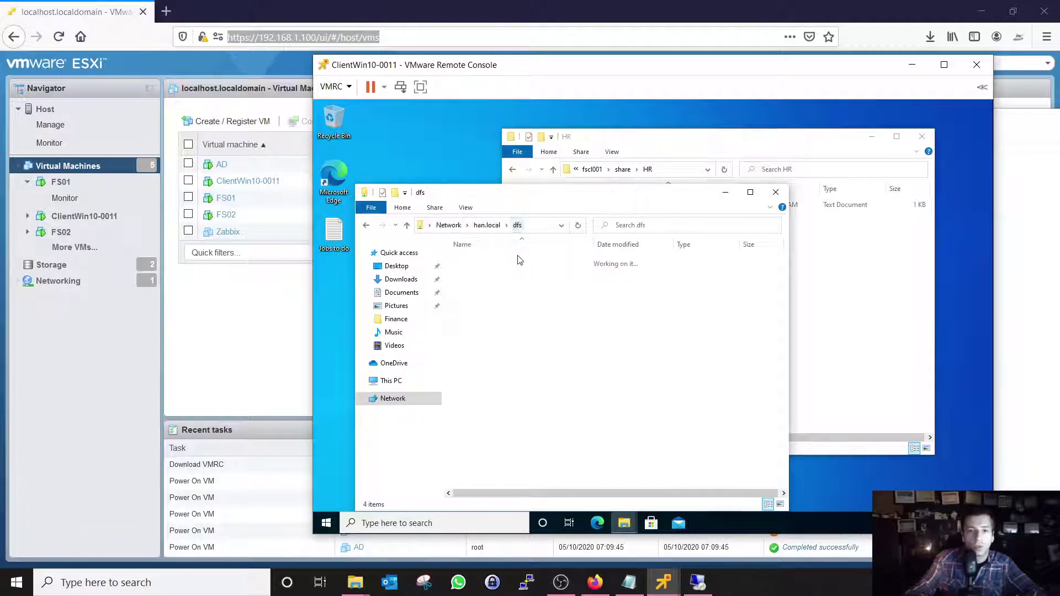
left_click(647, 342)
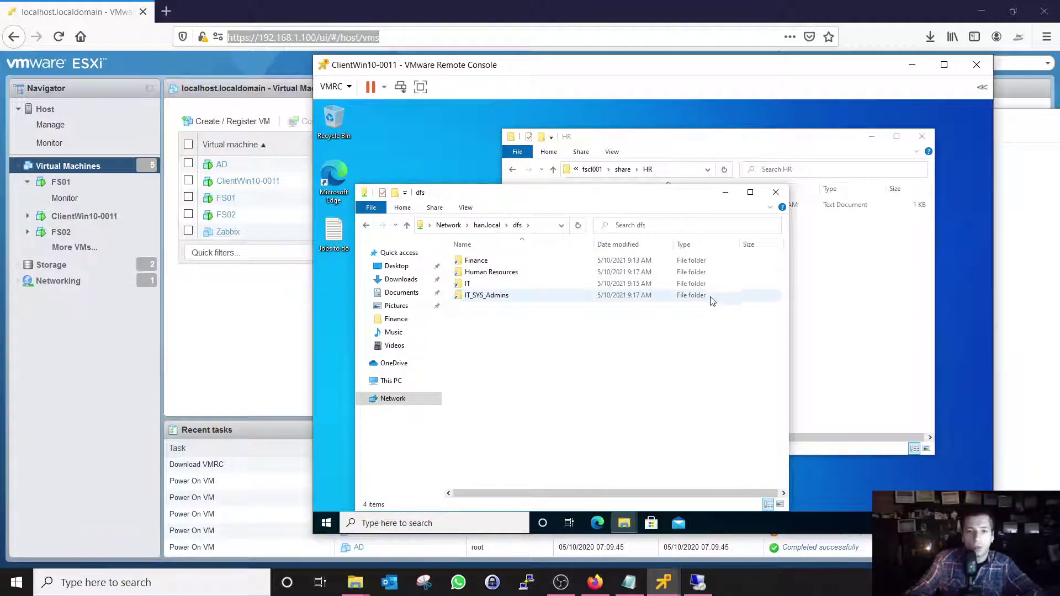